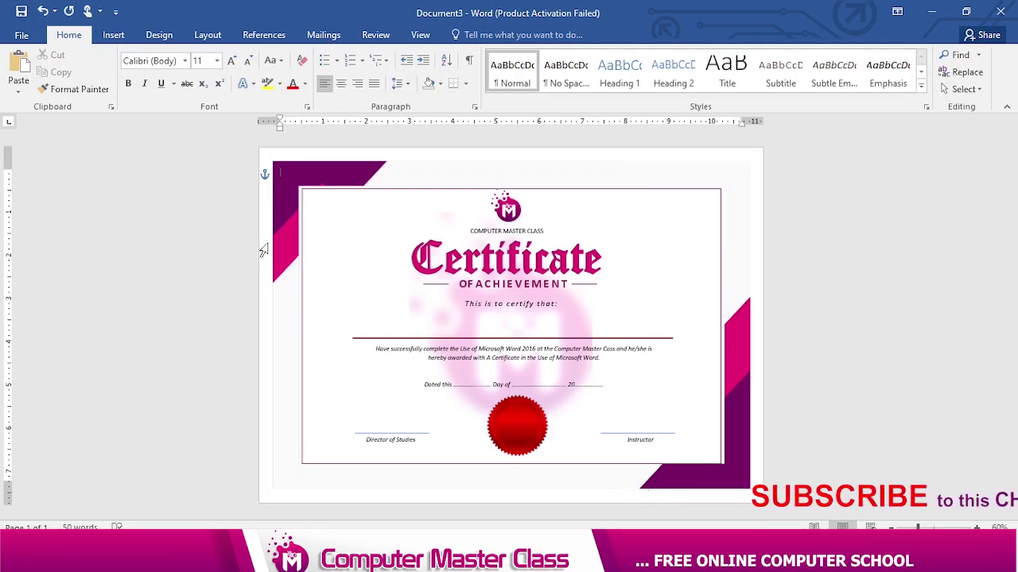
- Create a new blank document and choose landscape orientation in its page setup
key(ctrl+n)
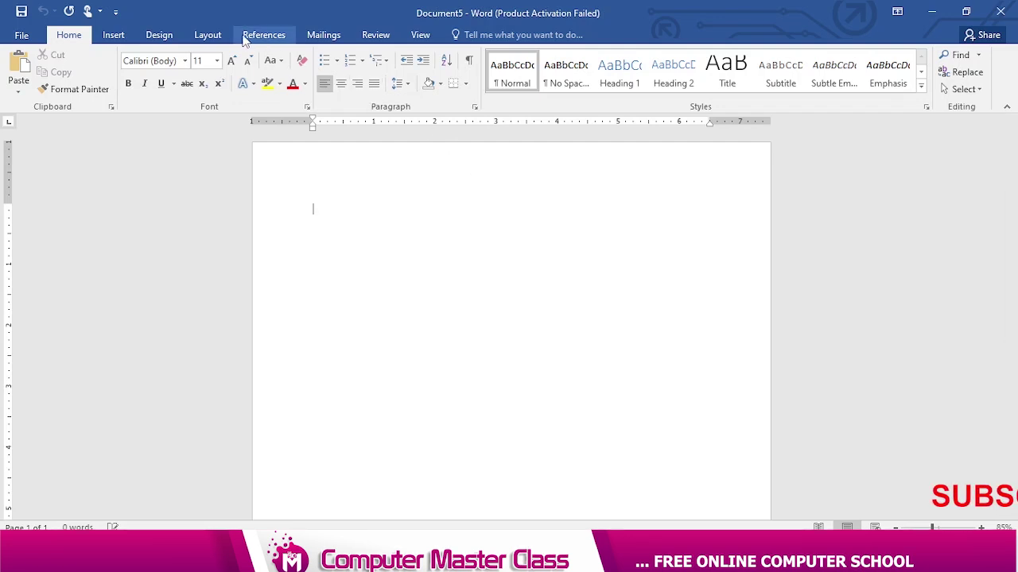
click(208, 36)
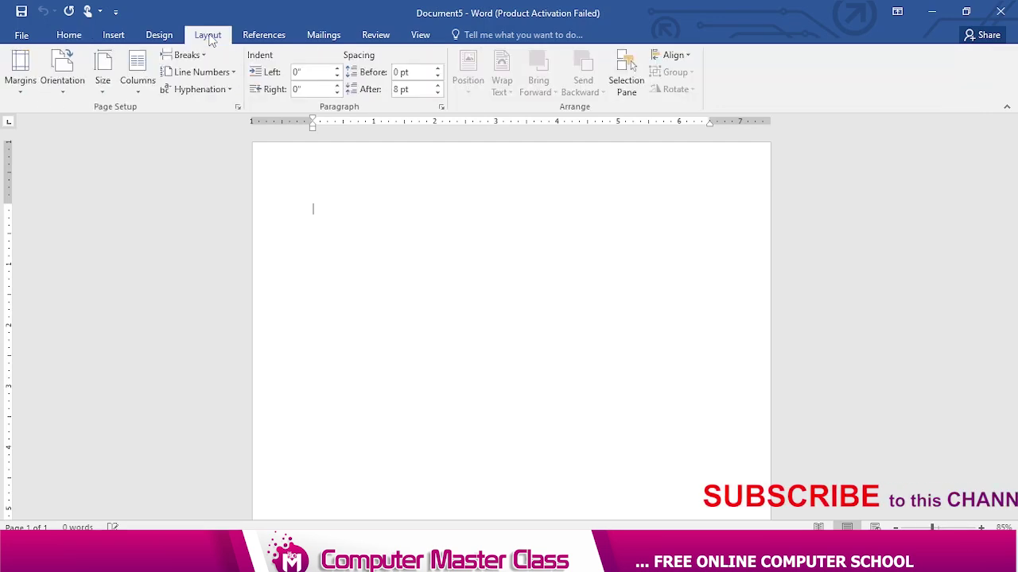
click(20, 89)
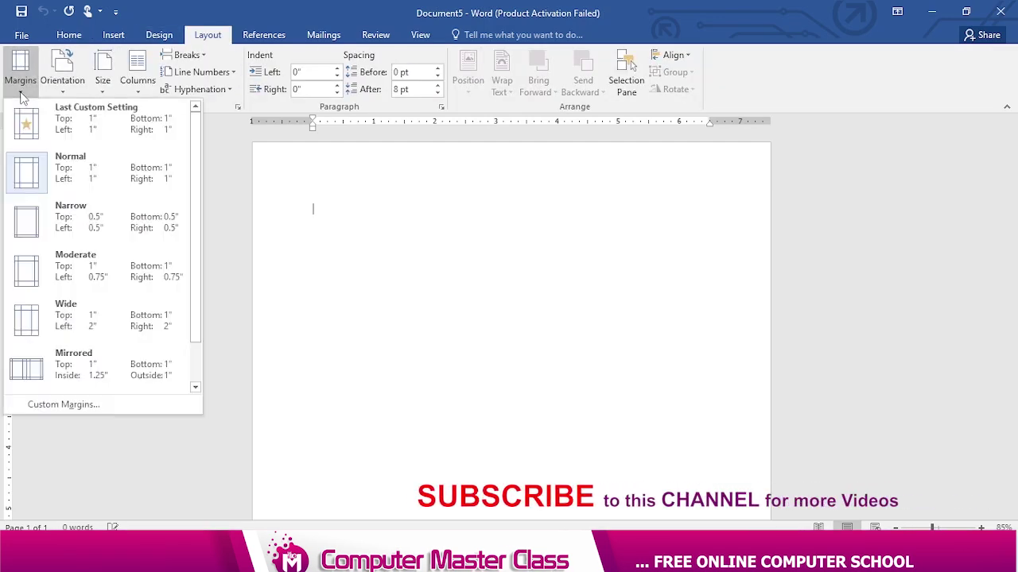
click(53, 408)
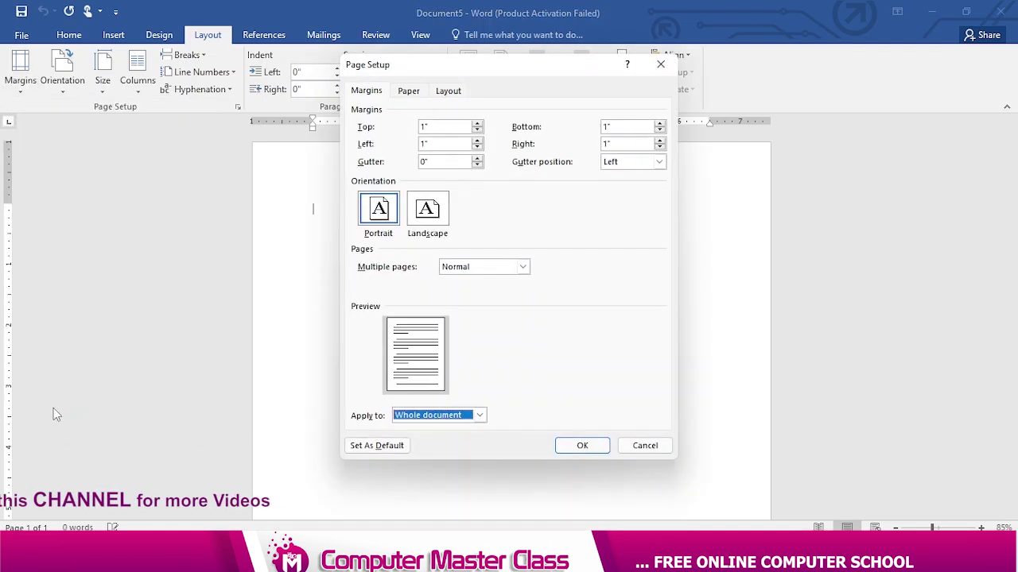
click(428, 211)
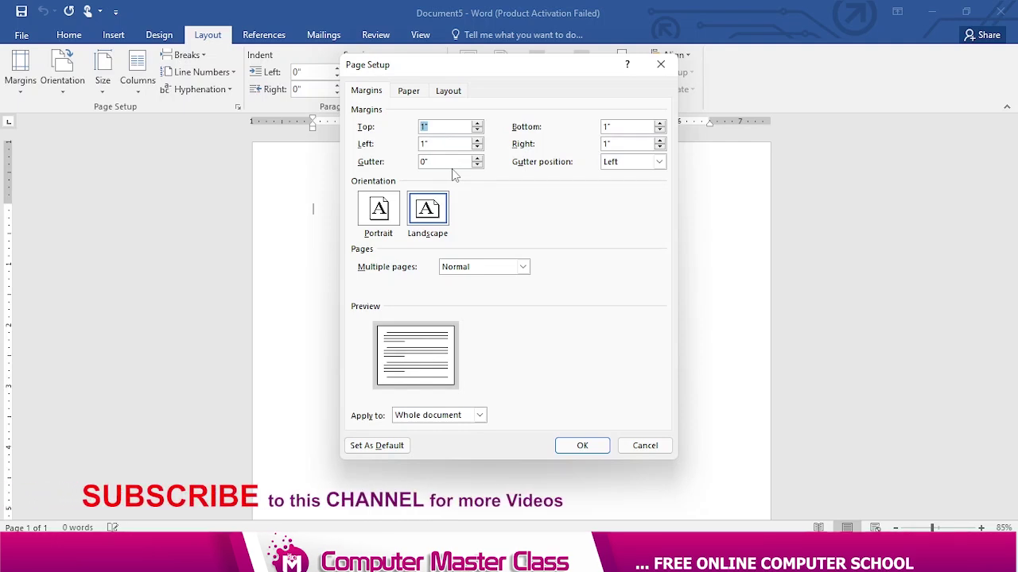
- Set the top, bottom, left and right margins to 0.5 inch and apply the page setup to the whole document
text(0.)
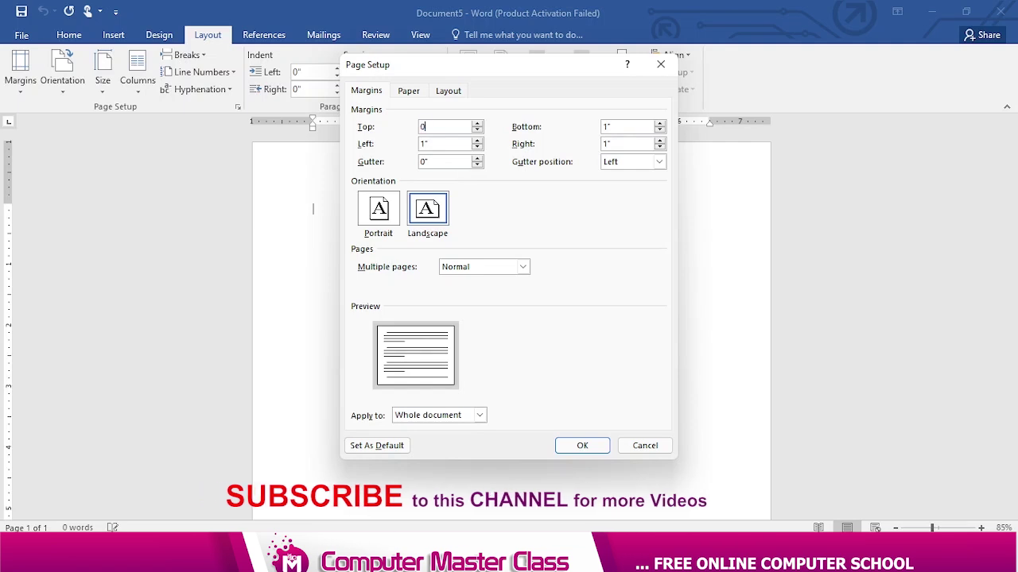
text(5)
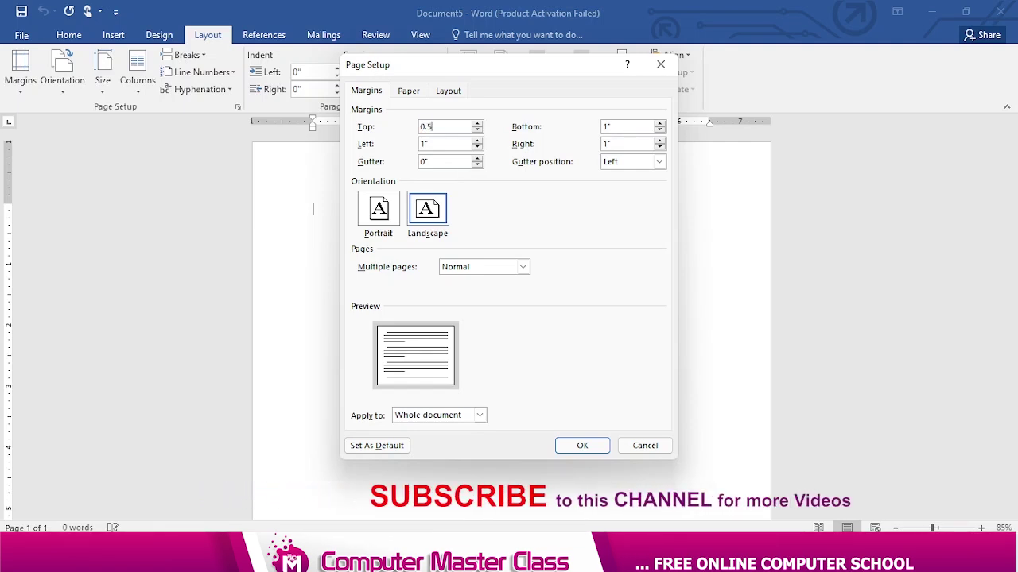
drag(648, 129, 588, 131)
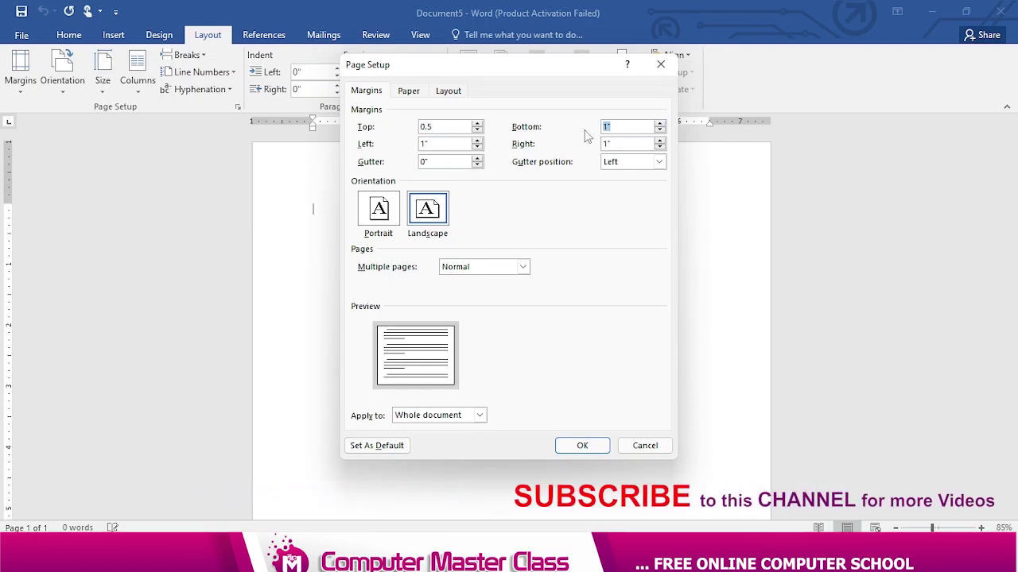
key(BackSpace)
text(0)
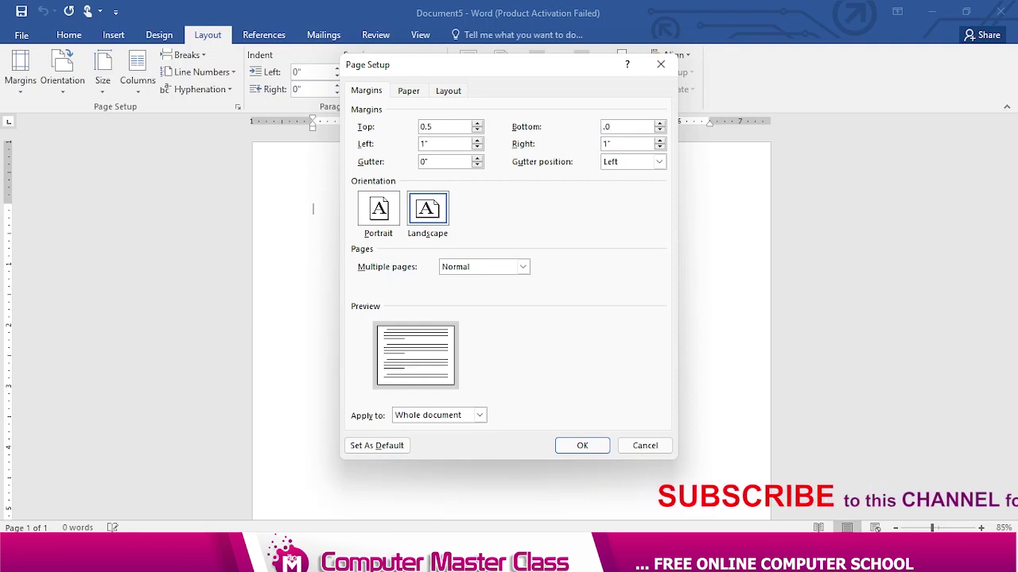
text(.5)
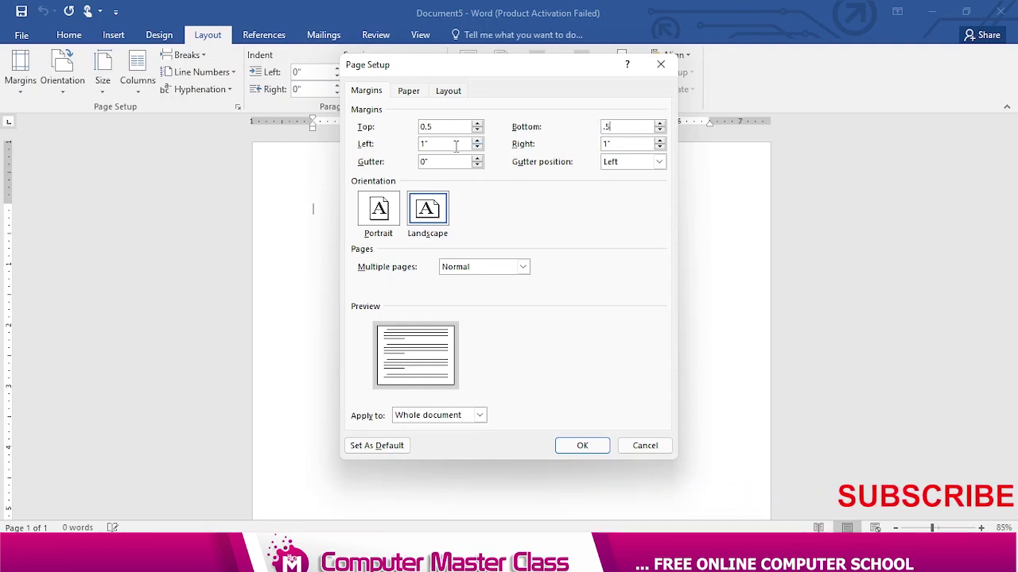
drag(456, 145, 378, 141)
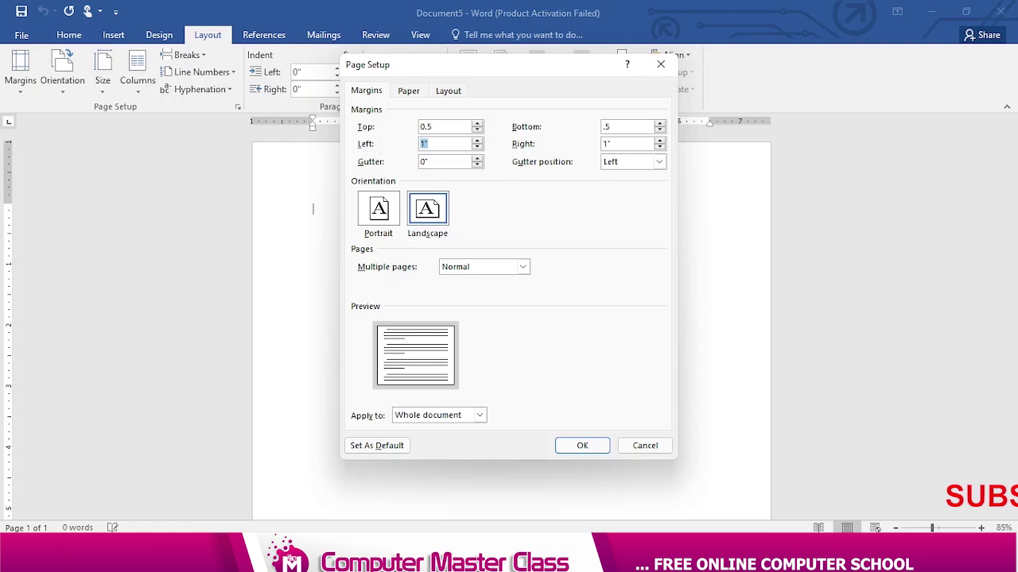
text(0.5)
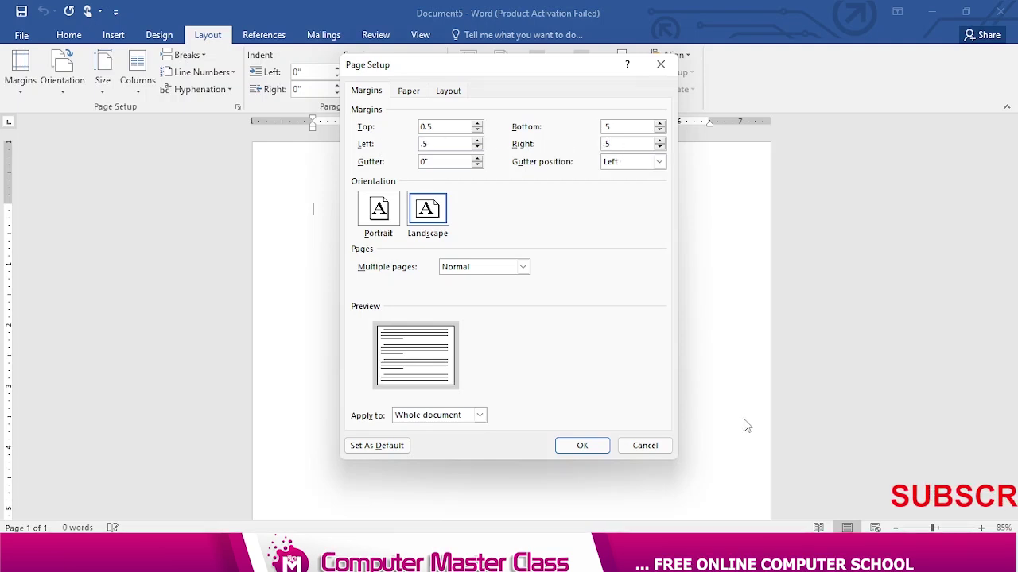
click(594, 450)
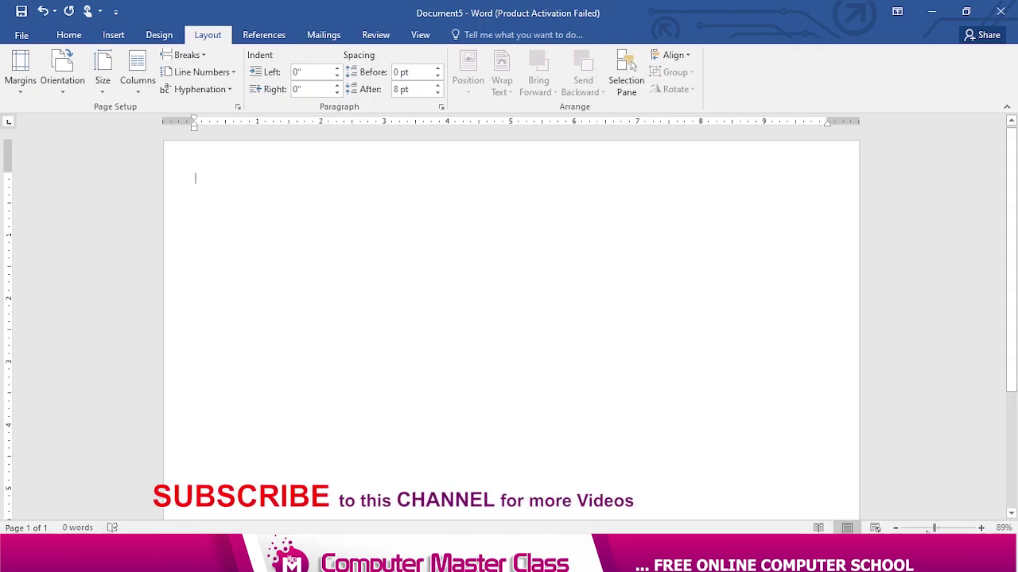
- Insert the "border" picture from the Desktop and set its text wrapping to In Front of Text
mouse_move(932, 531)
mouse_down()
mouse_move(942, 532)
mouse_move(914, 531)
mouse_move(928, 531)
mouse_move(922, 539)
mouse_up()
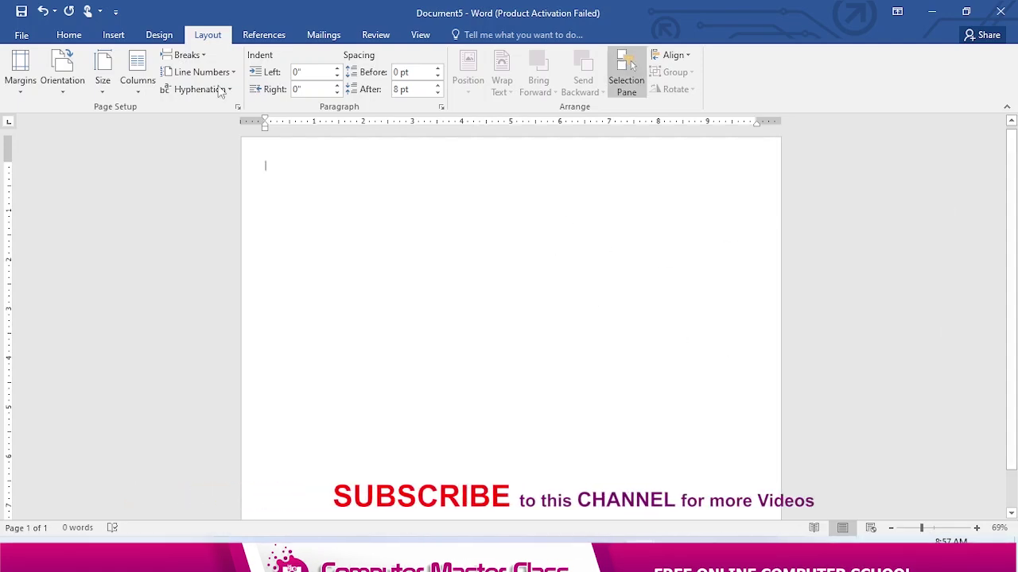
click(129, 35)
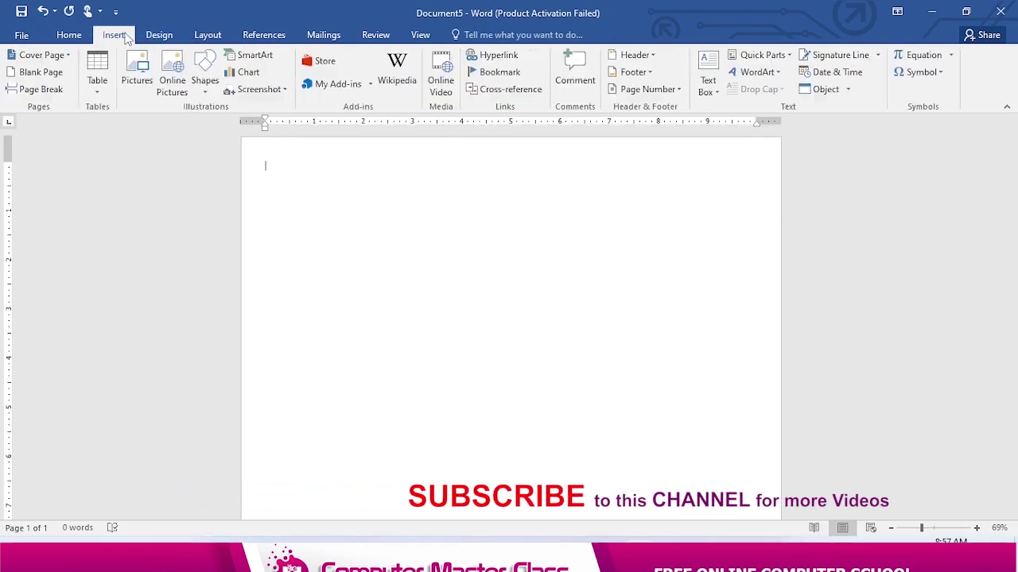
click(137, 79)
scroll(279, 198, down, 2)
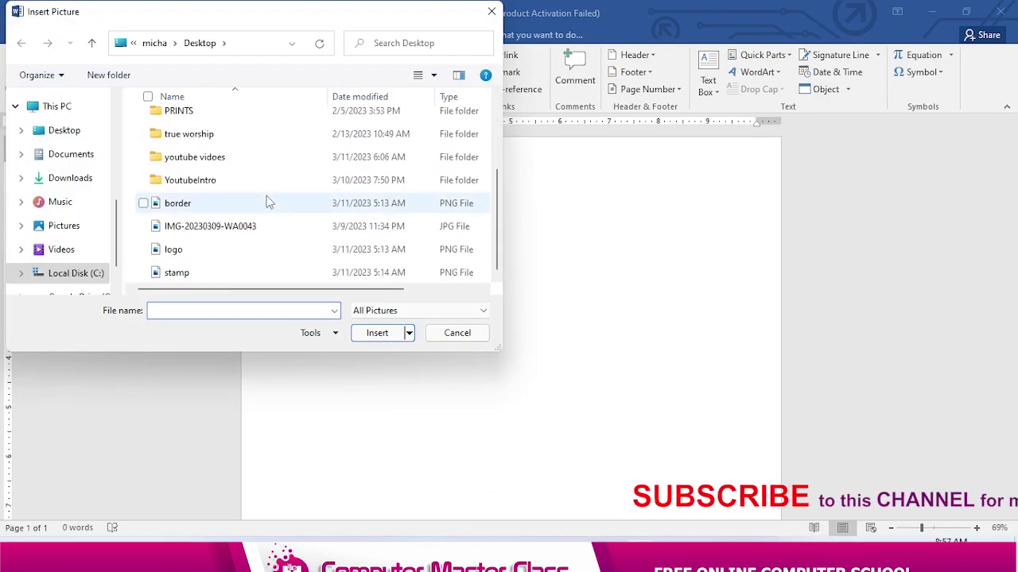
click(178, 204)
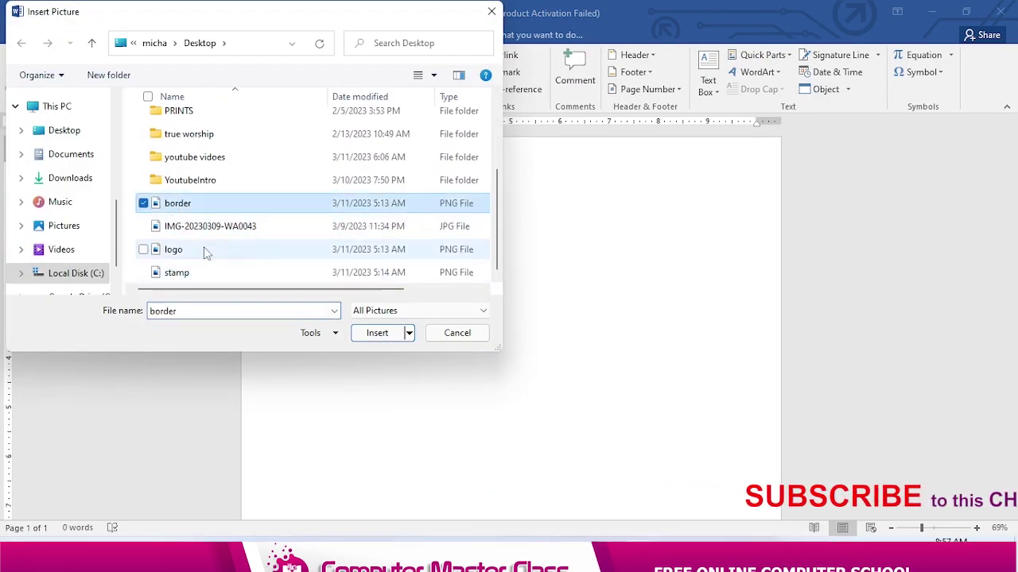
click(377, 332)
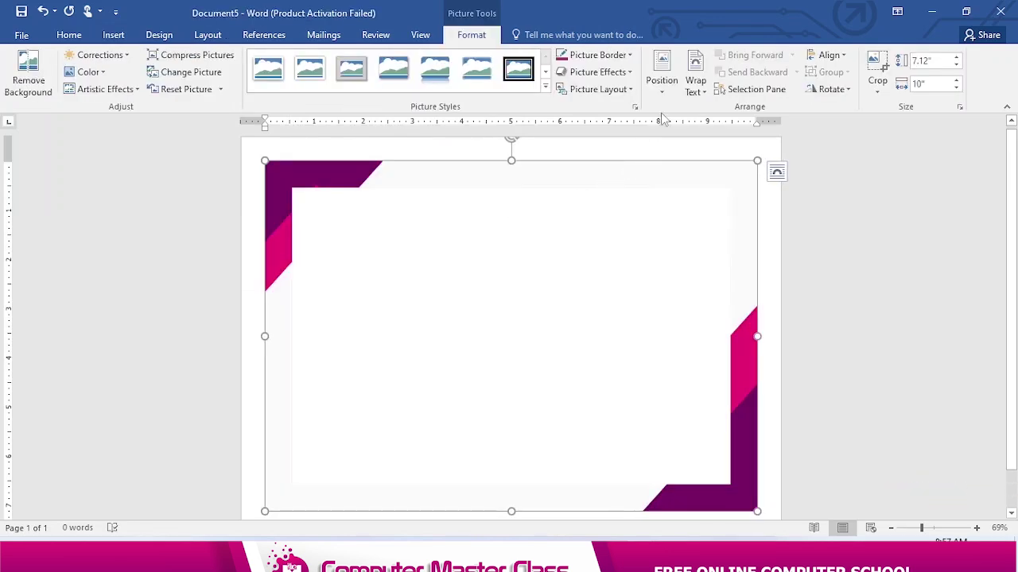
click(699, 87)
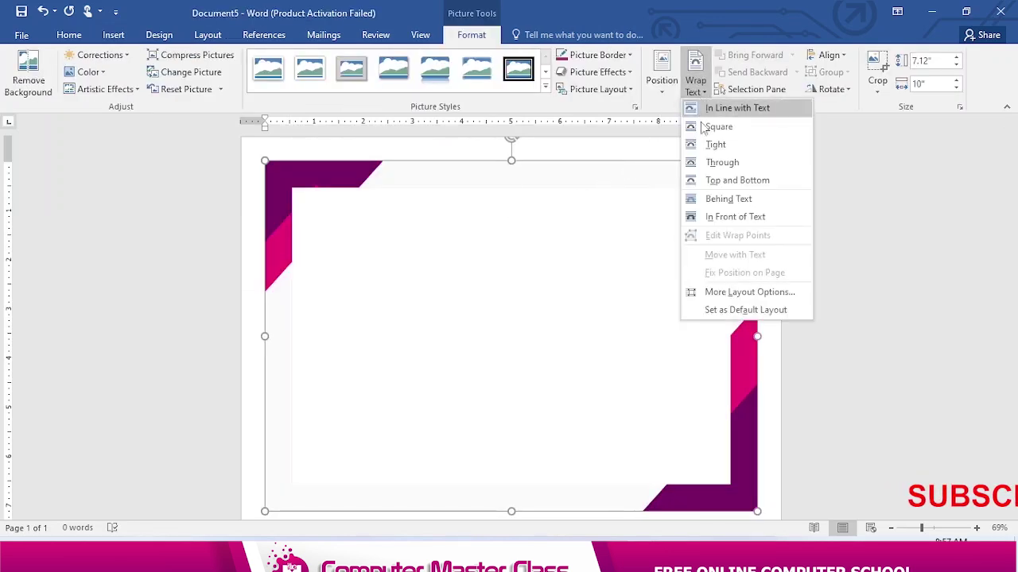
click(733, 217)
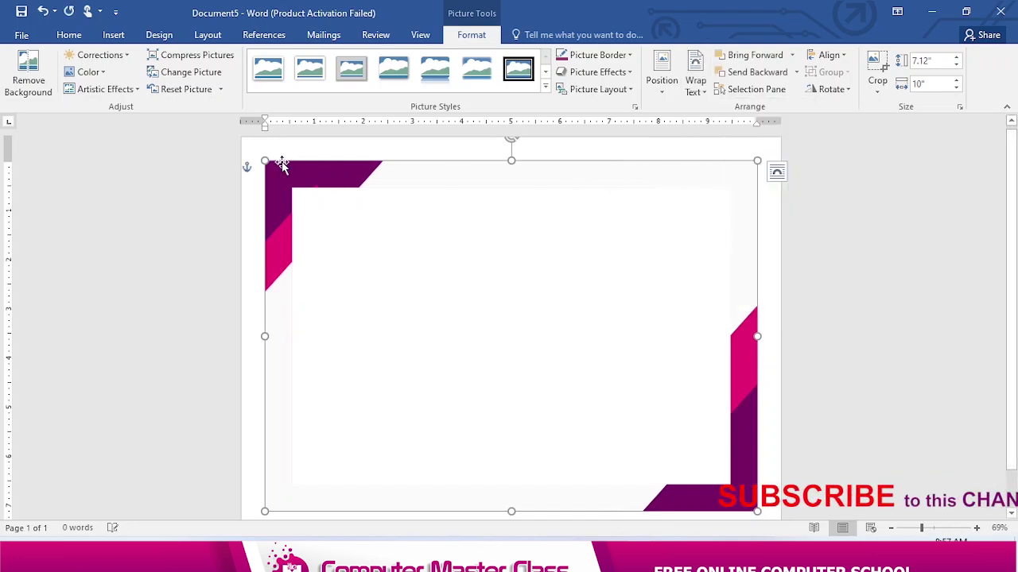
- Enlarge the border picture to about 7.33" high by 10.54" wide and centre it on the page
drag(263, 159, 248, 150)
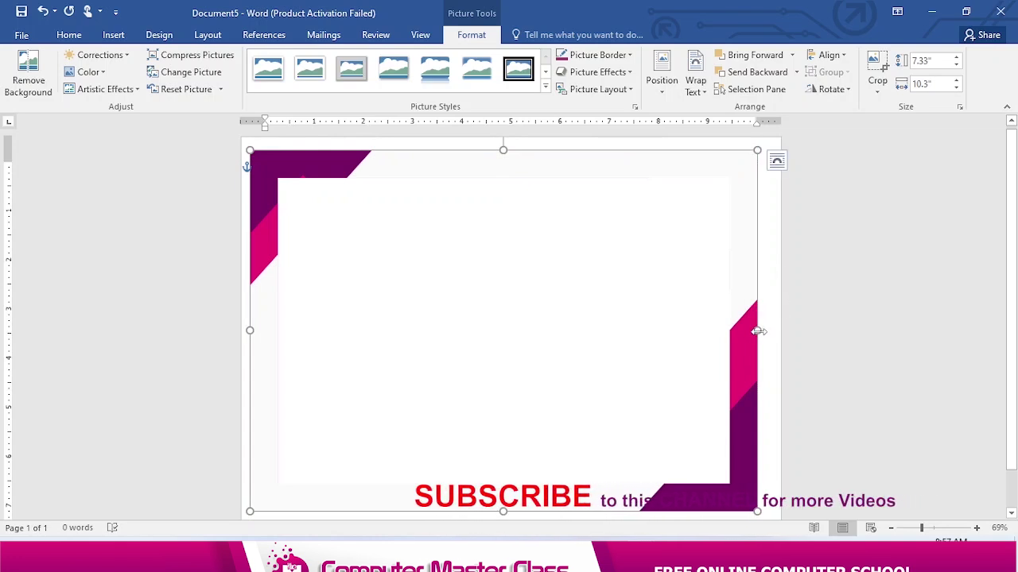
drag(758, 330, 770, 332)
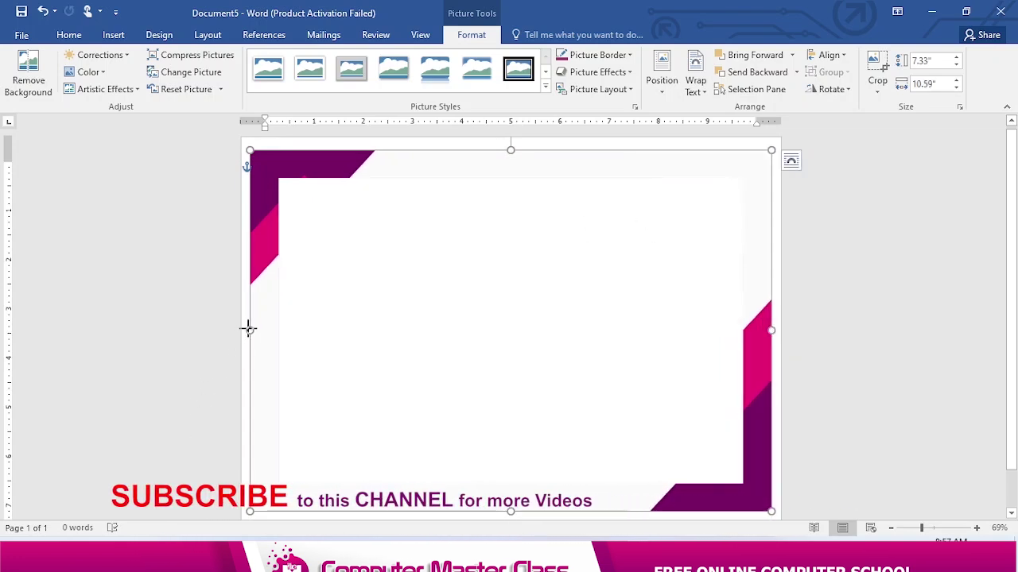
drag(249, 328, 252, 329)
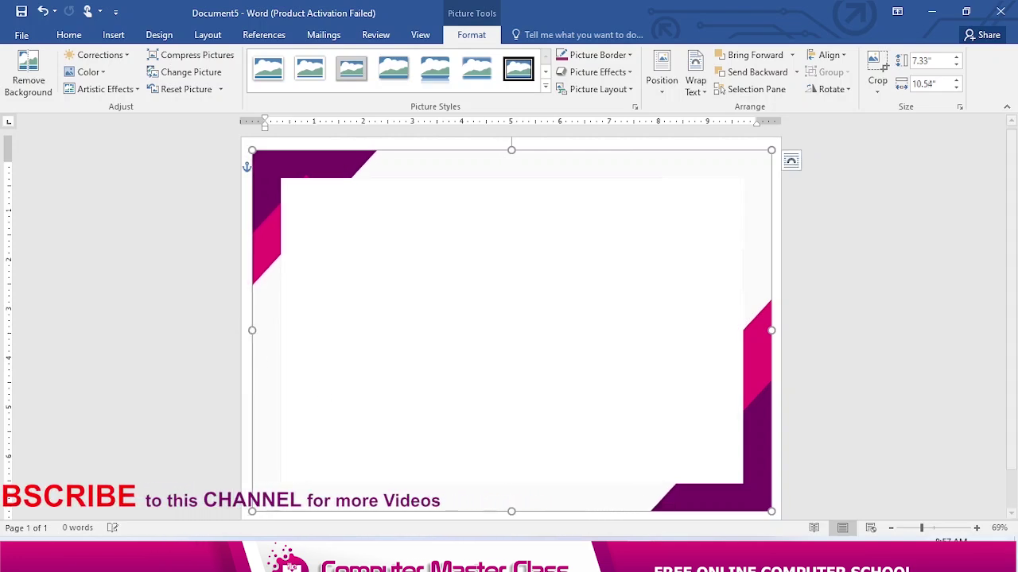
mouse_move(921, 528)
mouse_down()
mouse_move(933, 529)
mouse_move(921, 530)
mouse_up()
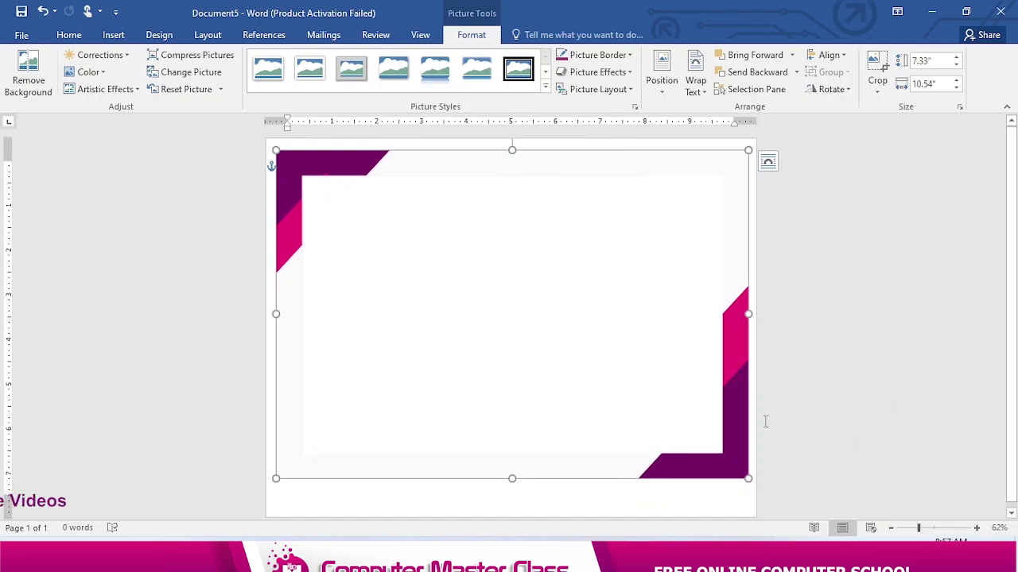
drag(734, 425, 735, 436)
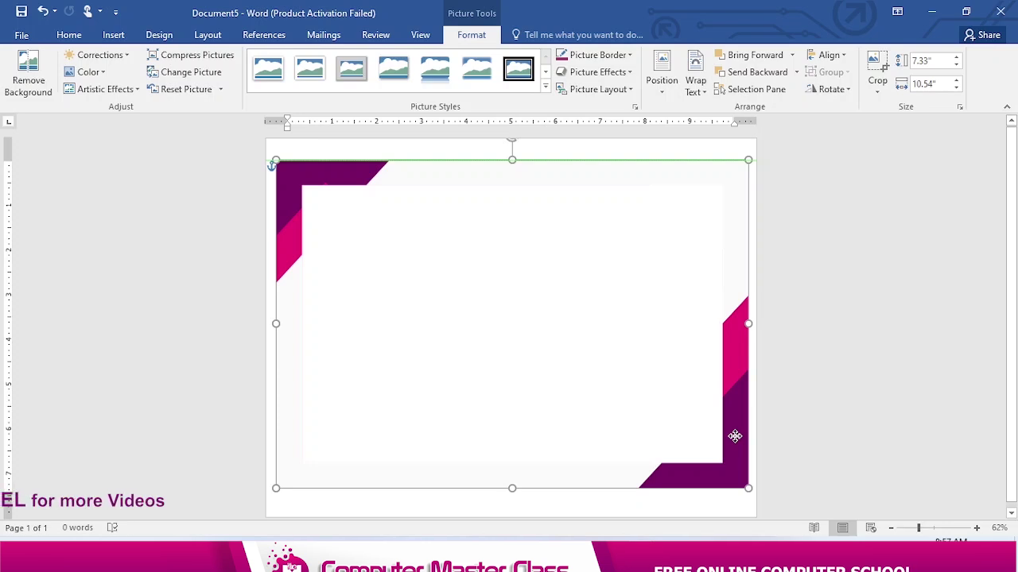
drag(735, 437, 735, 437)
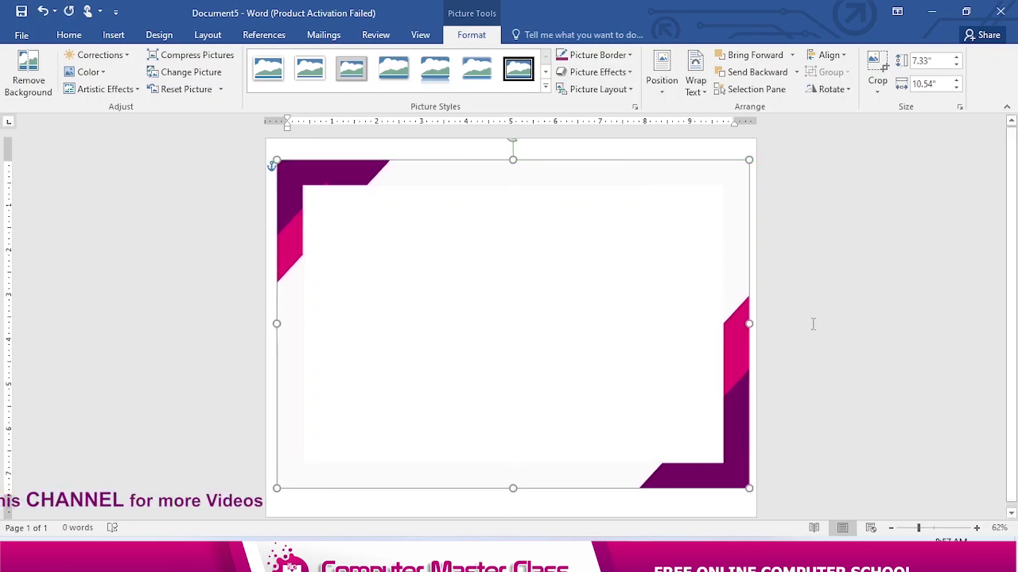
- Insert the "logo" picture from the Desktop and set its text wrapping to In Front of Text
click(114, 35)
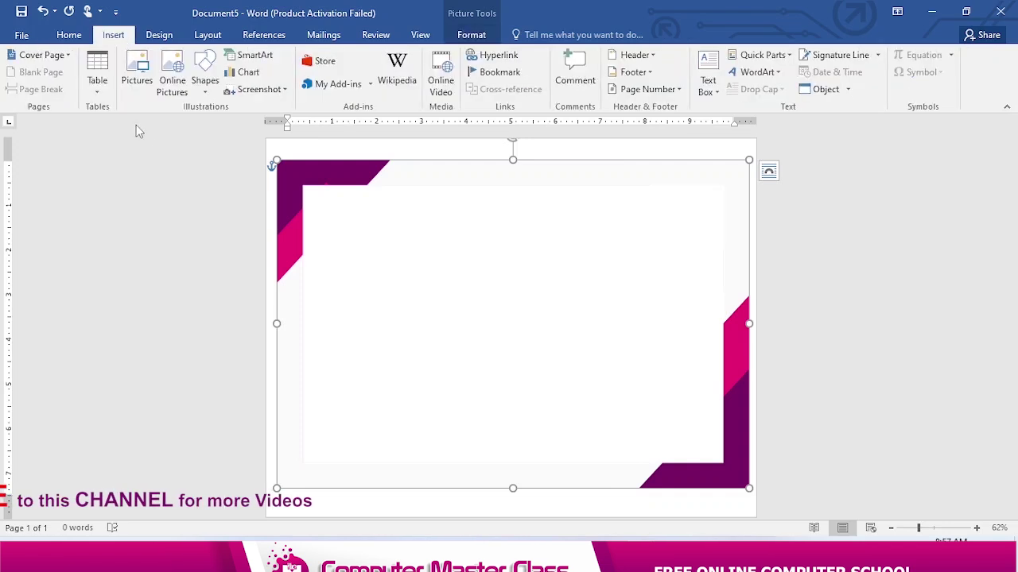
click(137, 79)
scroll(166, 186, down, 2)
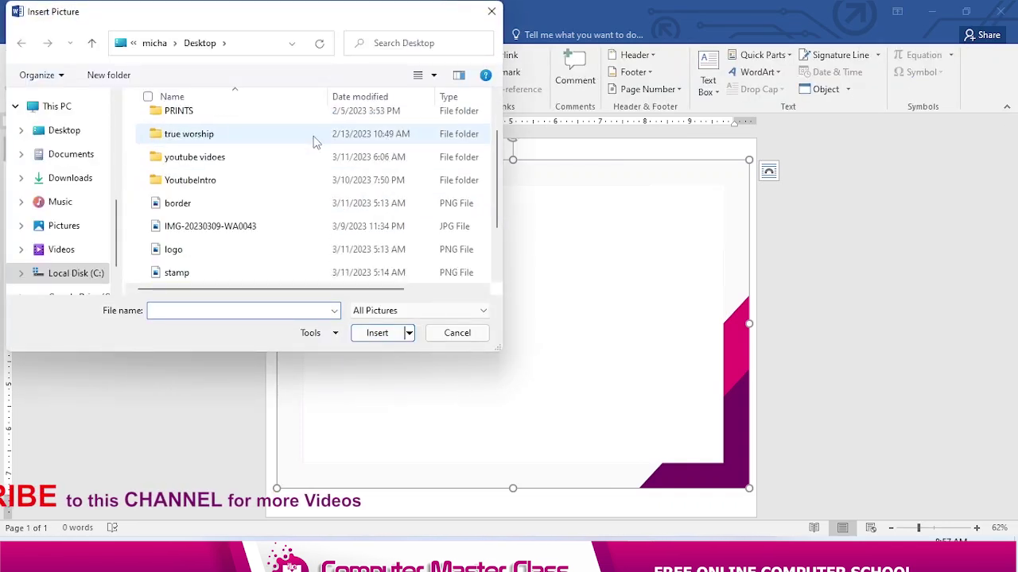
click(171, 250)
click(377, 333)
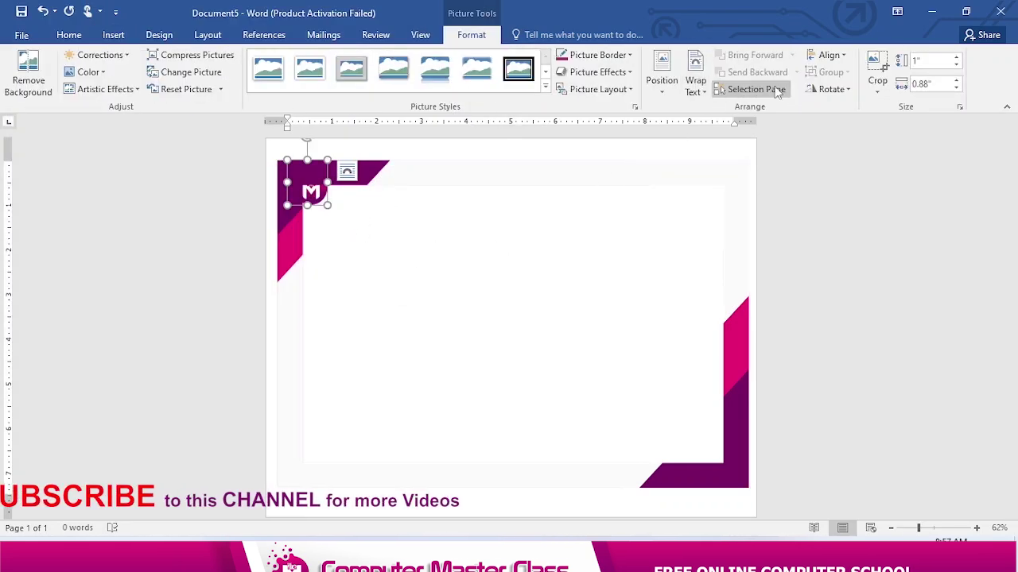
click(696, 86)
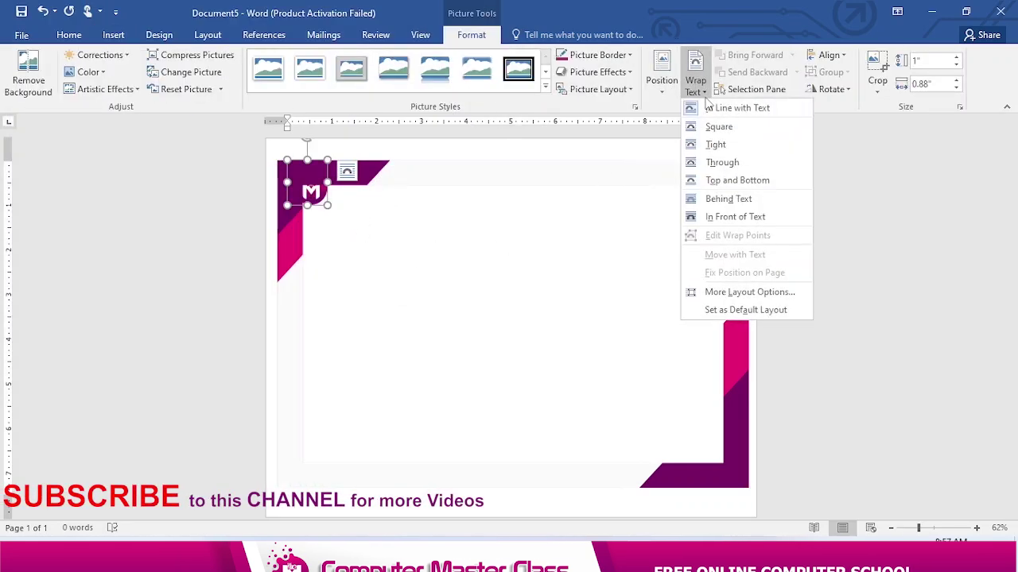
click(716, 217)
- Move the logo to the top centre of the border's white area and shrink it to about 0.55" by 0.49"
drag(311, 190, 507, 204)
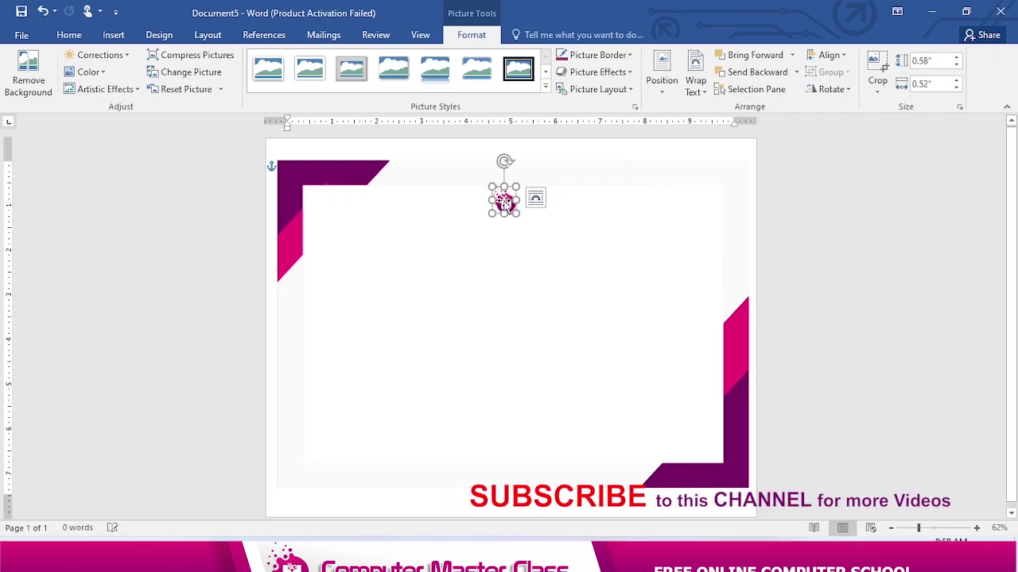
click(549, 230)
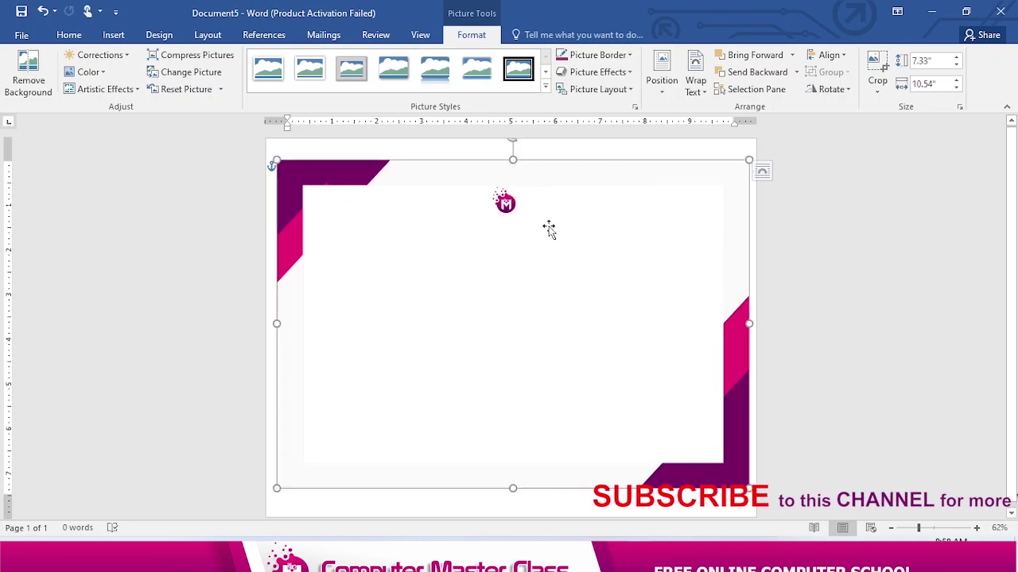
click(506, 205)
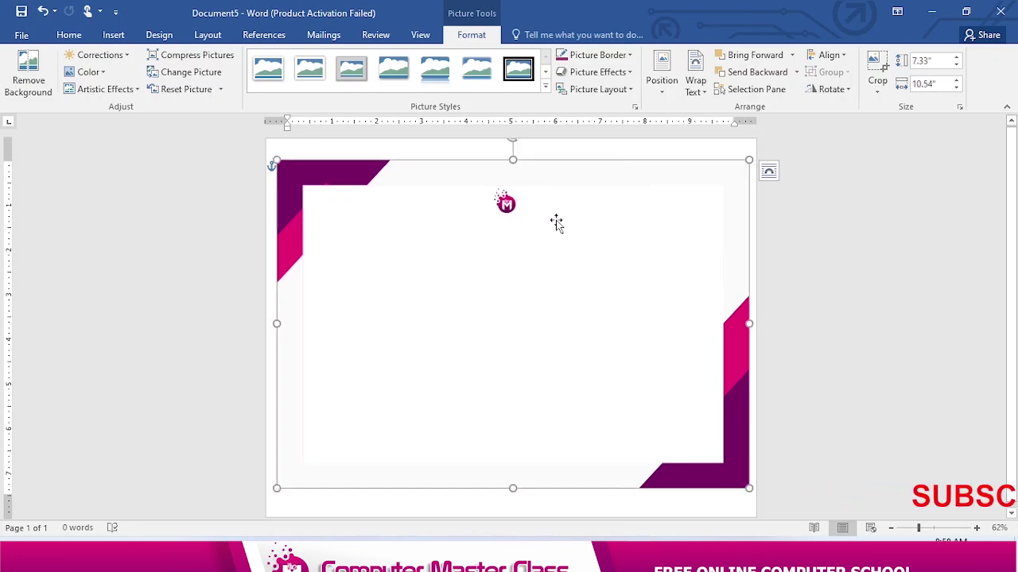
click(505, 203)
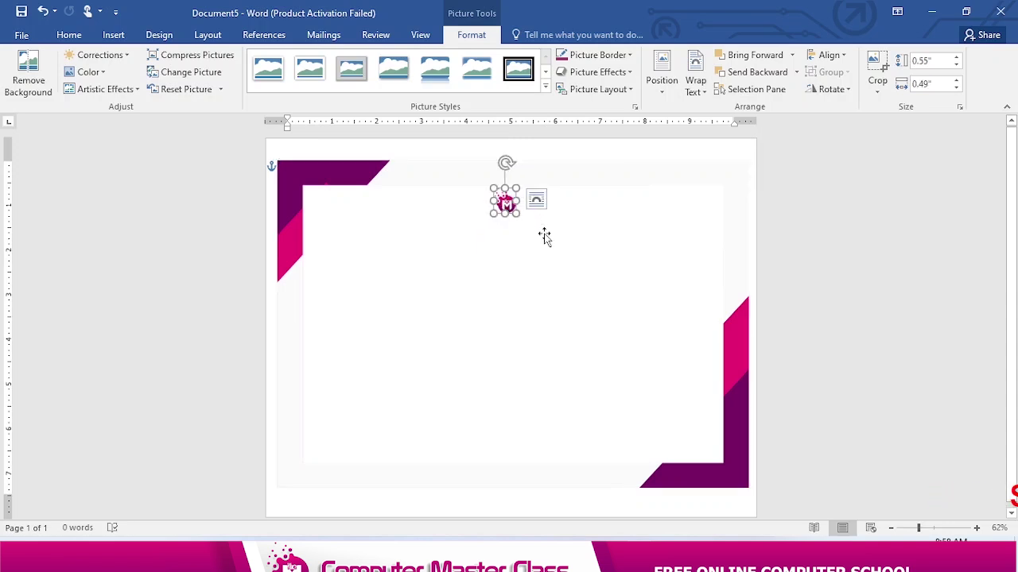
click(571, 216)
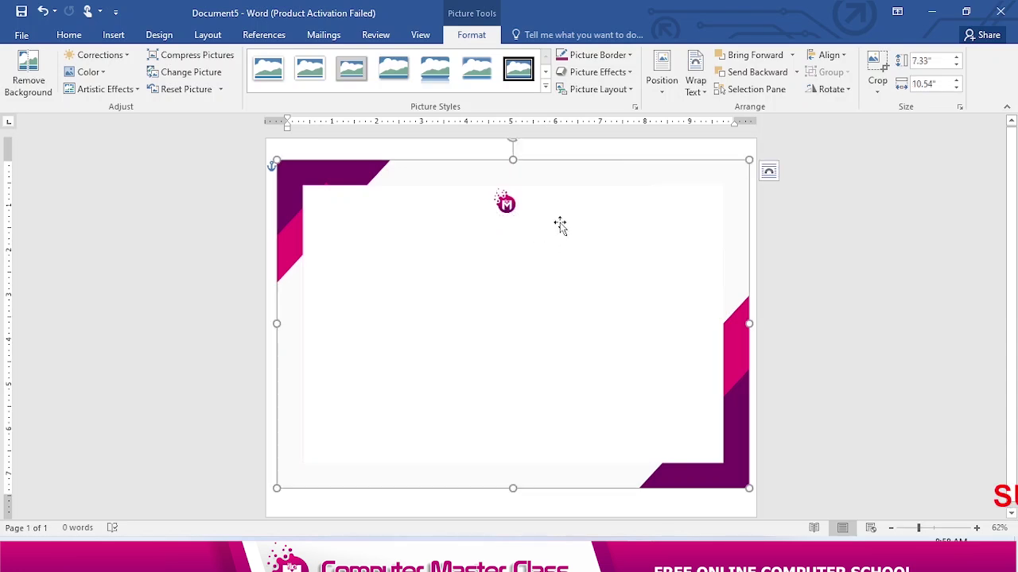
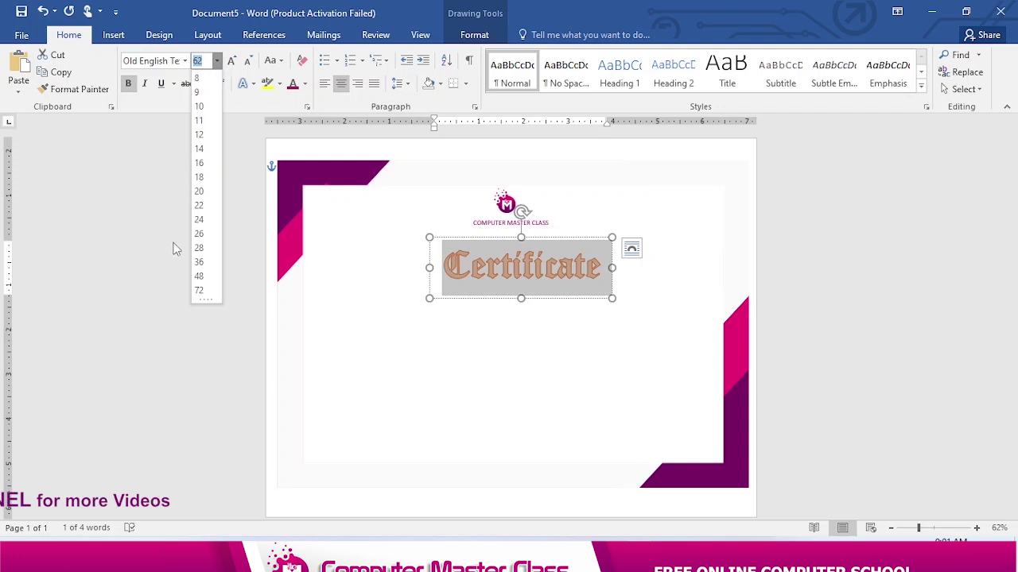
- Try font sizes 72 and 48 on the "Certificate" title, and bring it back up to 62
click(198, 291)
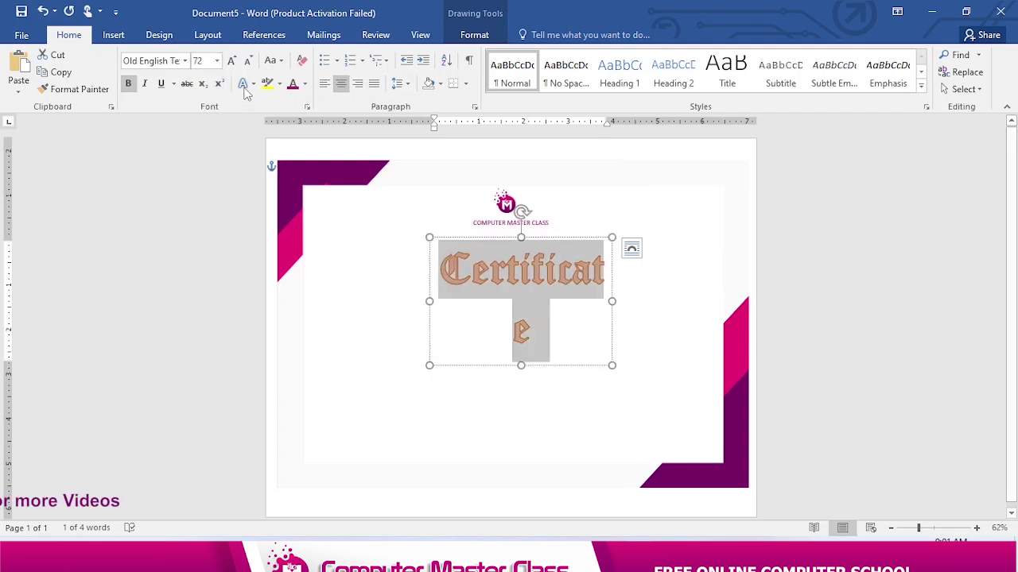
click(217, 60)
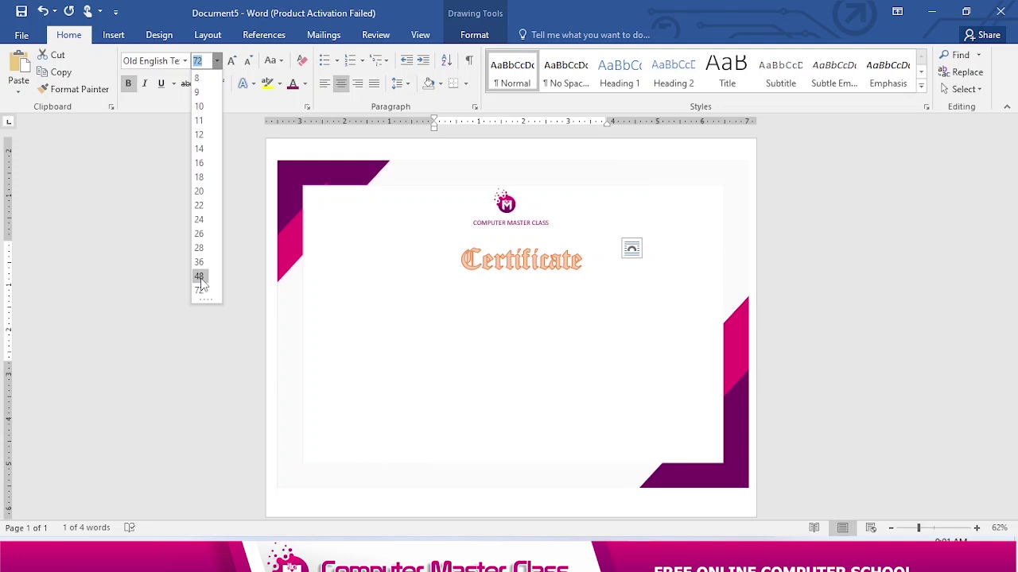
click(200, 277)
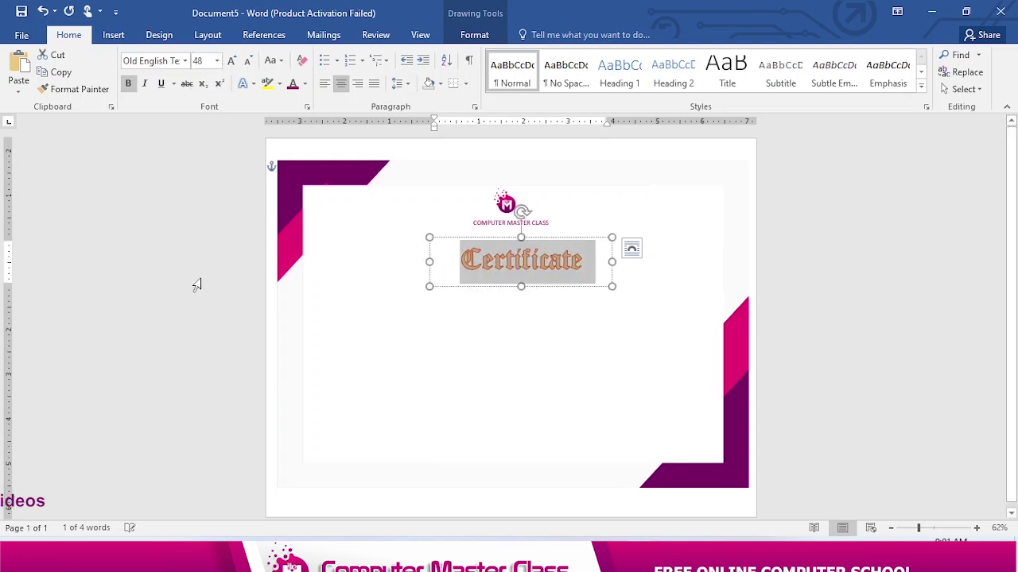
key(ctrl+bracketright)
key(ctrl+bracketright)
key(ctrl+bracketright)
key(ctrl+bracketright)
key(ctrl+bracketright)
key(ctrl+bracketright)
key(ctrl+bracketright)
key(ctrl+bracketright)
key(ctrl+bracketright)
key(ctrl+bracketright)
key(ctrl+bracketright)
key(ctrl+bracketright)
key(ctrl+bracketright)
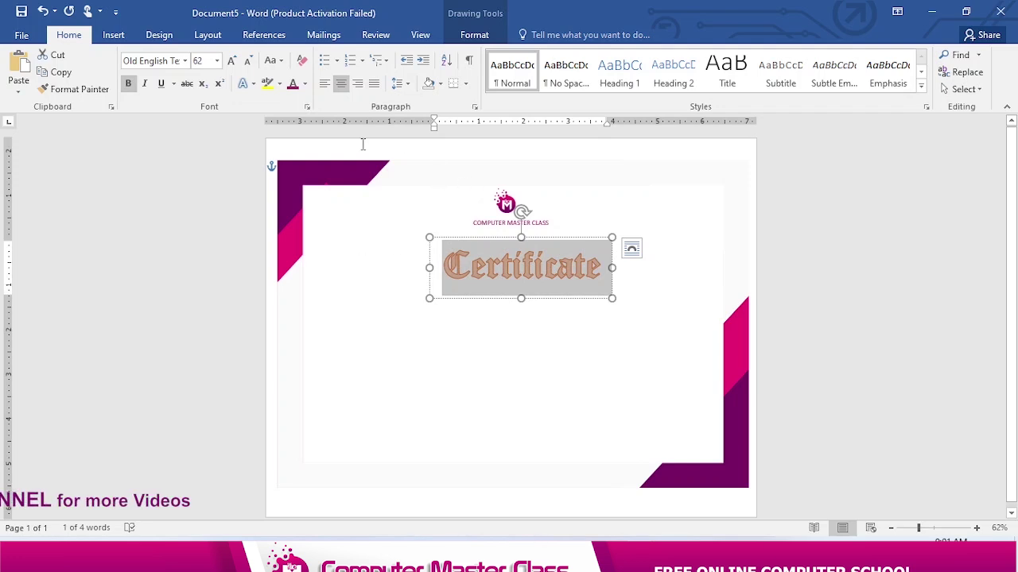
- Try the recent purple and pink font colors on the "Certificate" title and settle on the purple
click(304, 84)
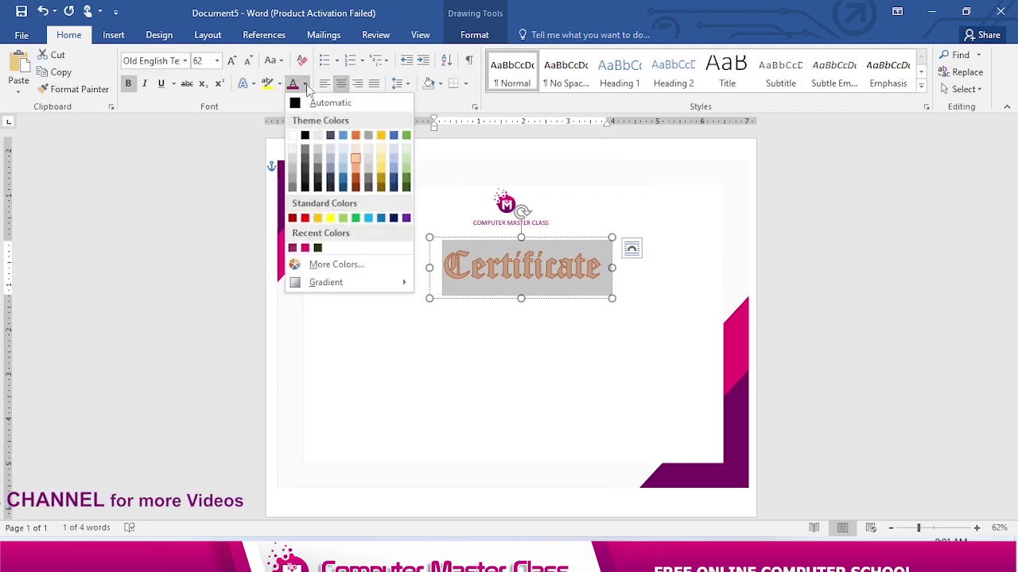
click(292, 247)
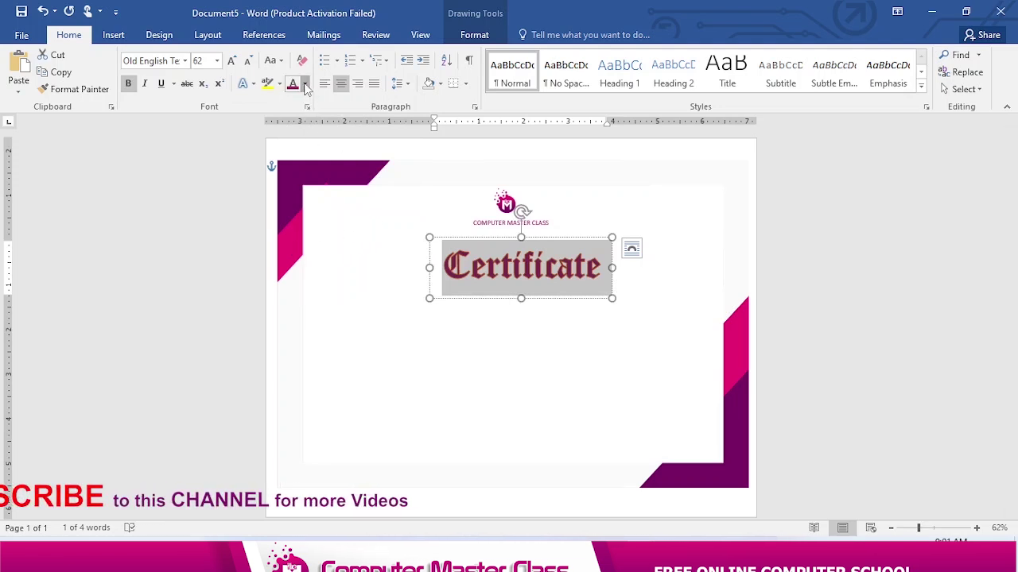
click(306, 85)
click(304, 247)
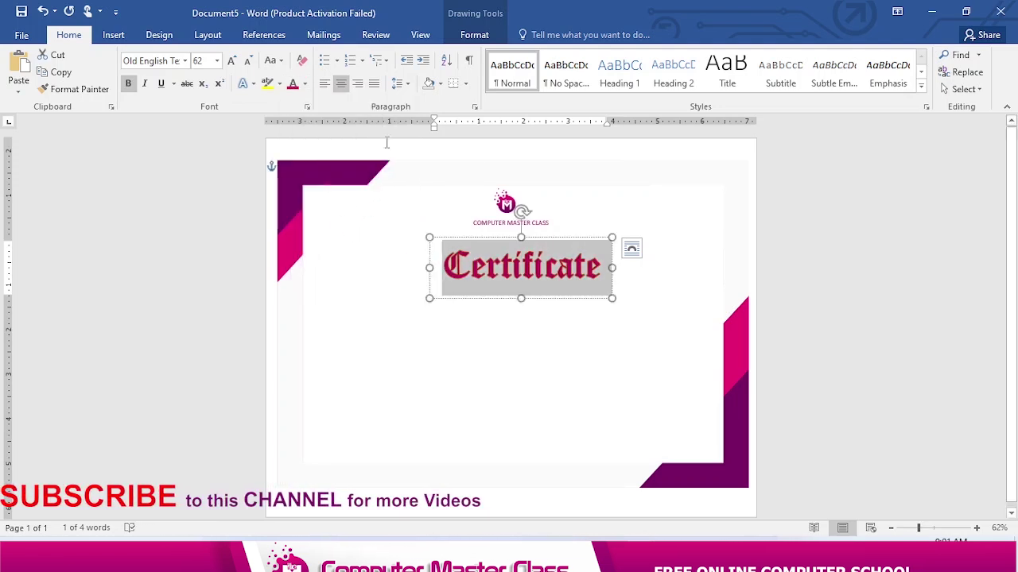
click(305, 85)
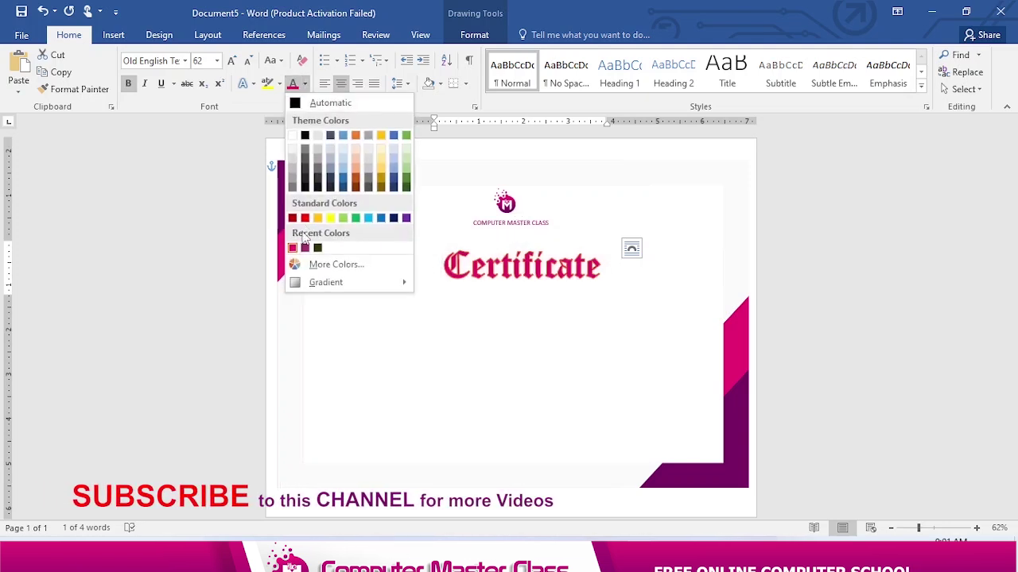
click(311, 265)
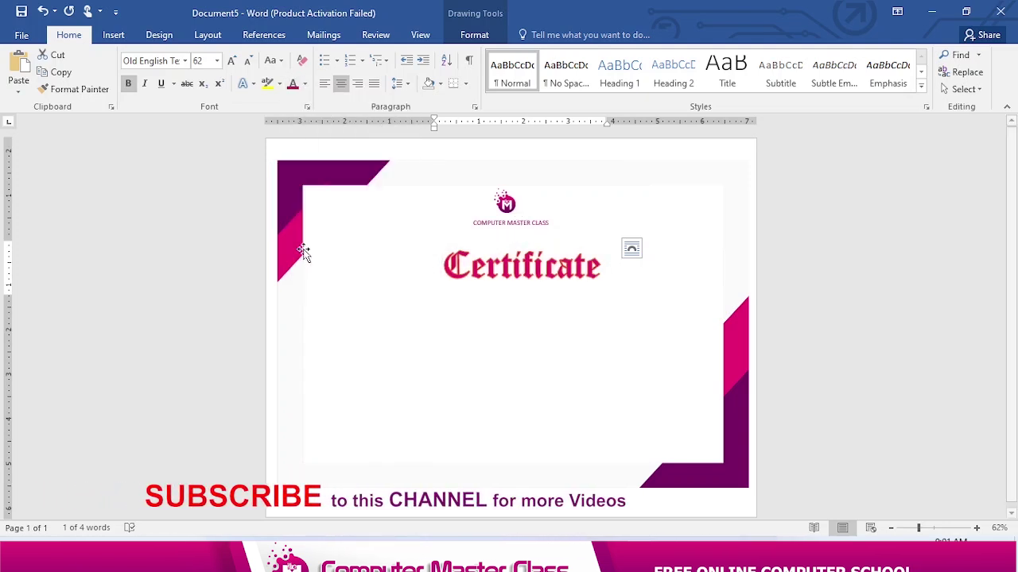
click(541, 247)
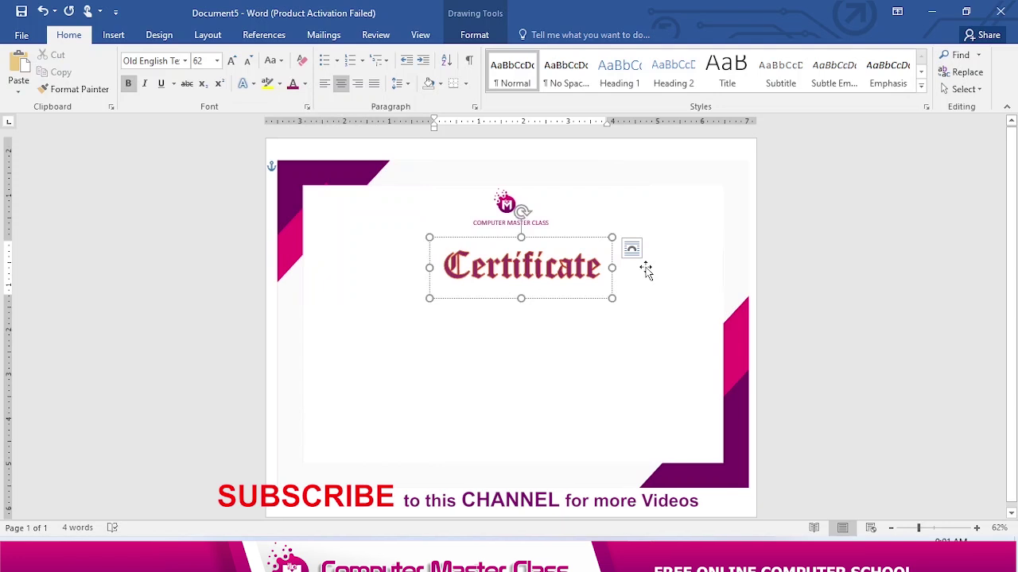
drag(607, 268, 435, 268)
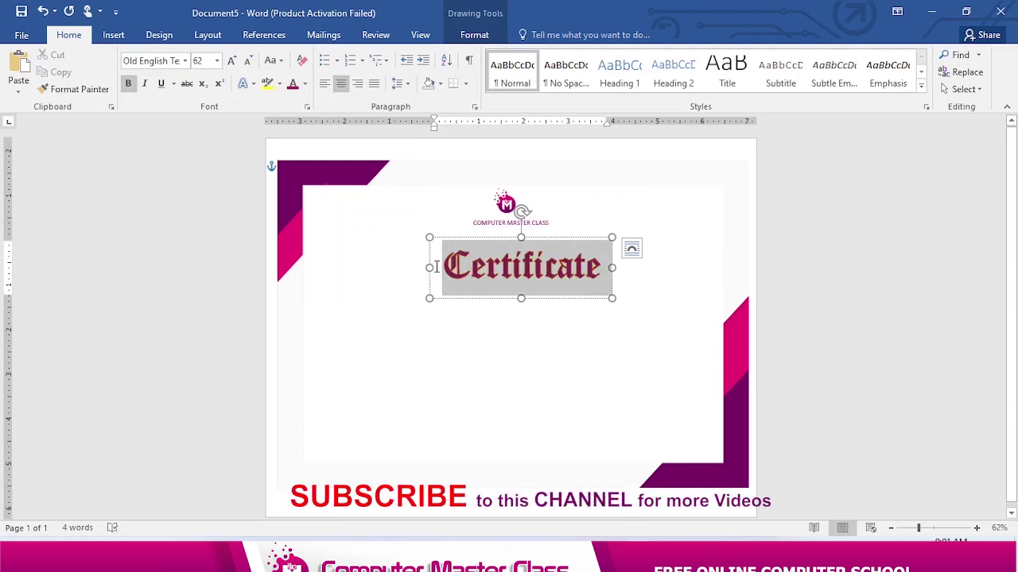
click(305, 83)
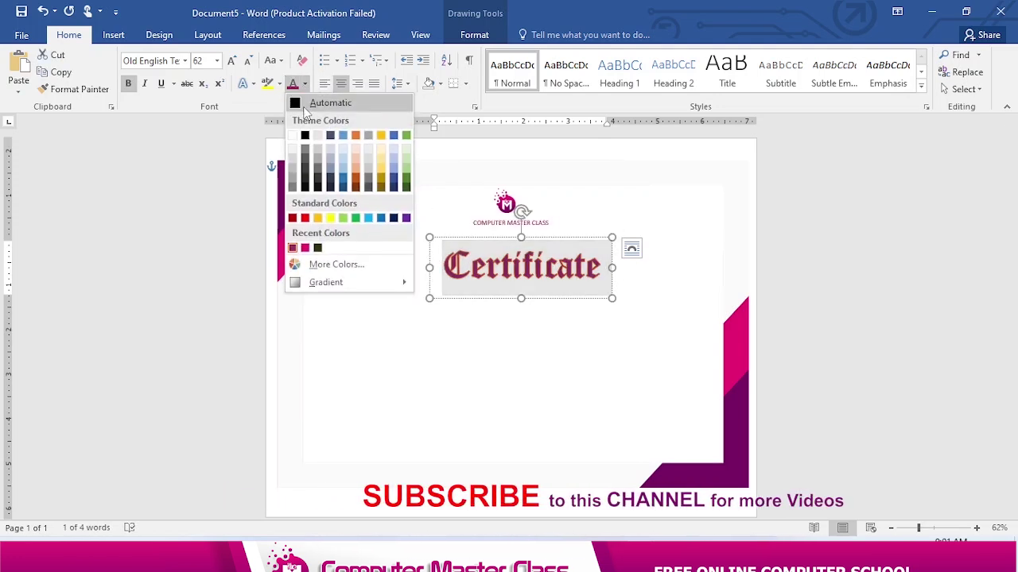
click(430, 268)
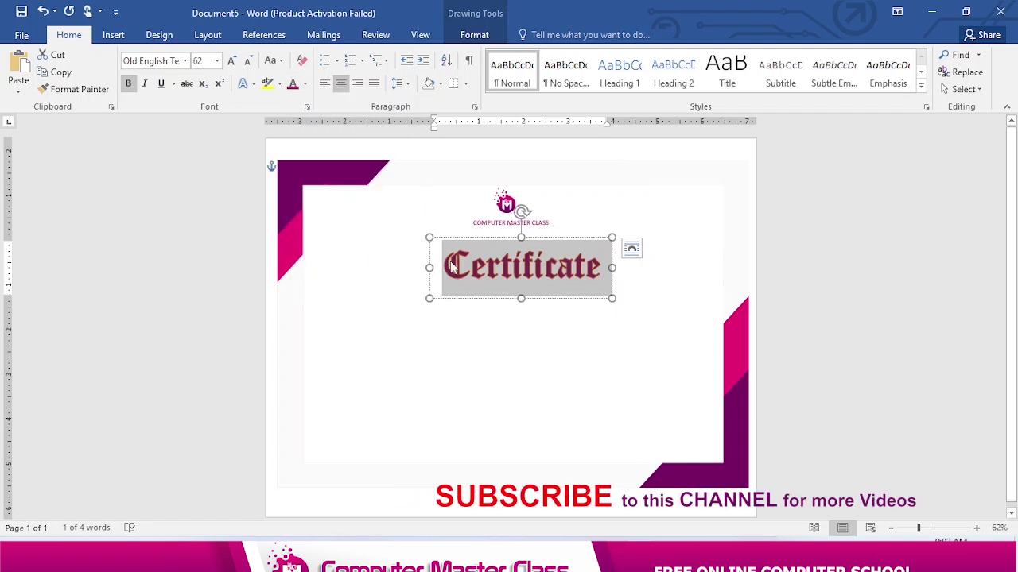
- Give the "Certificate" title a WordArt text fill in the recent purple and a text outline in the recent pink
click(594, 264)
drag(606, 270, 425, 266)
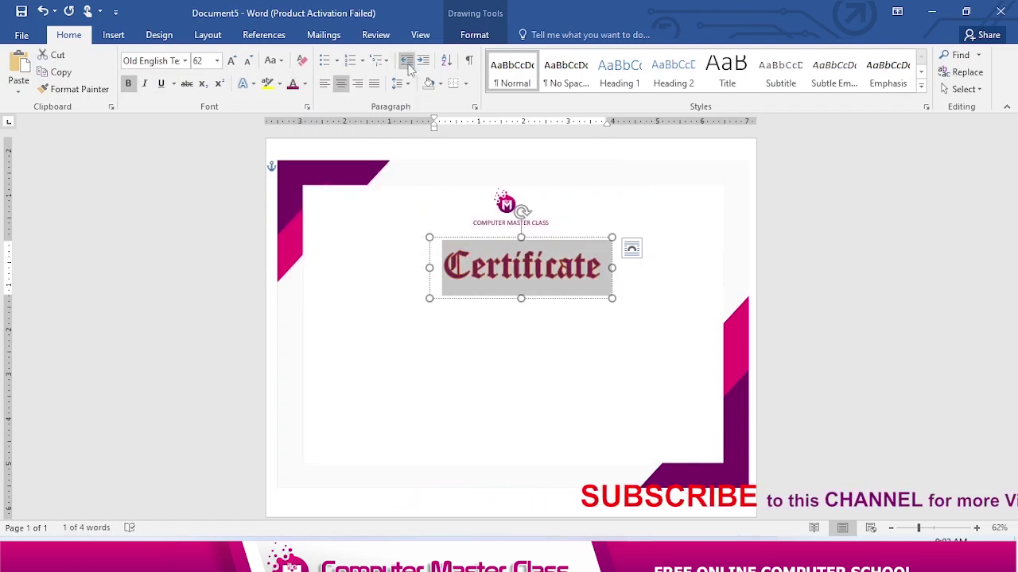
click(477, 35)
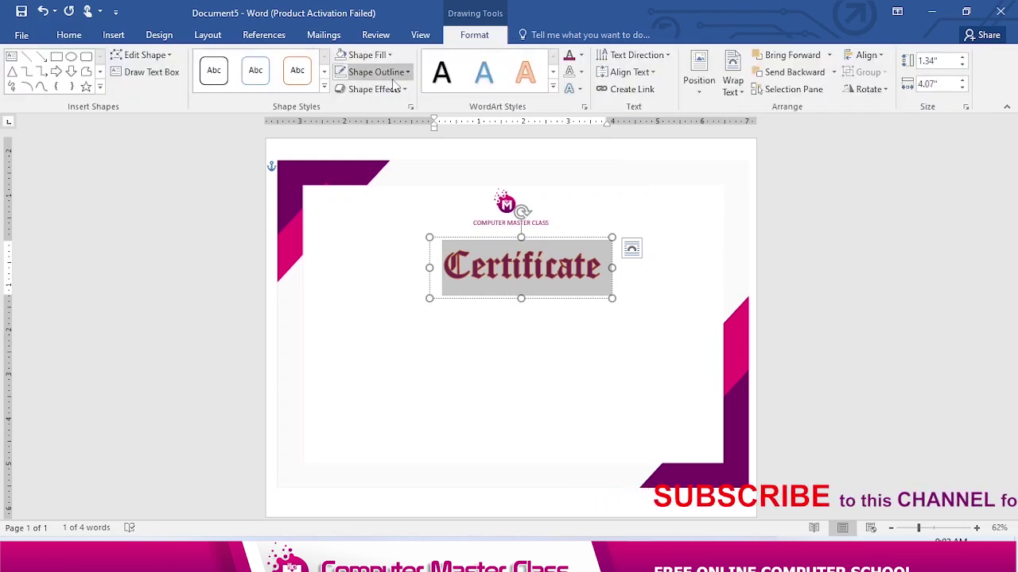
click(581, 56)
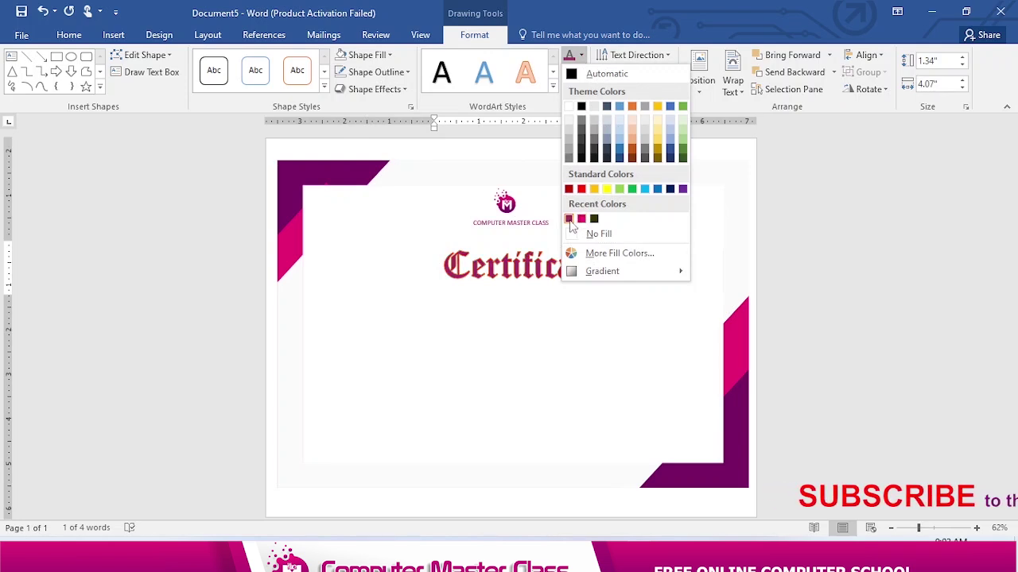
click(569, 219)
click(582, 71)
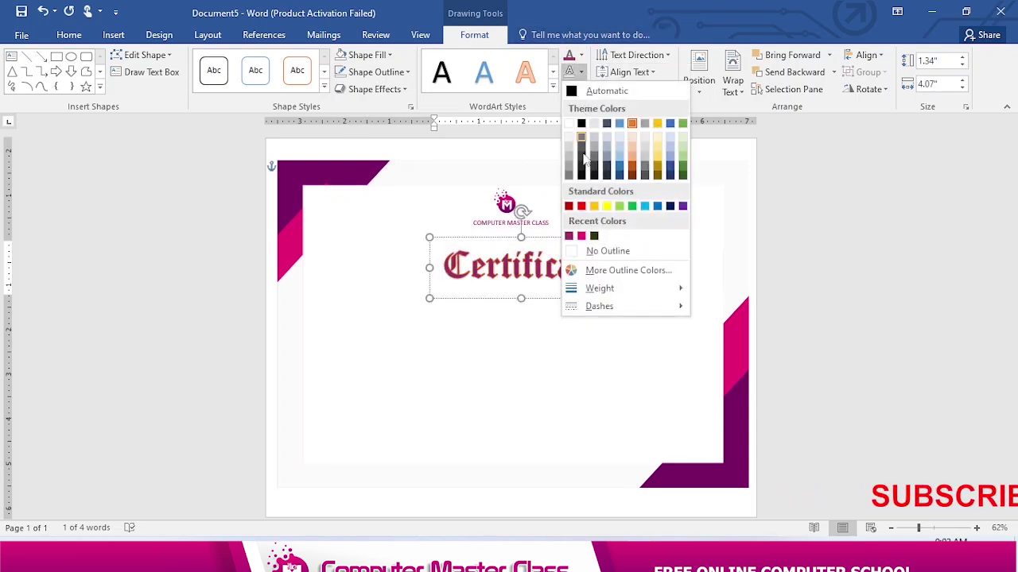
click(582, 237)
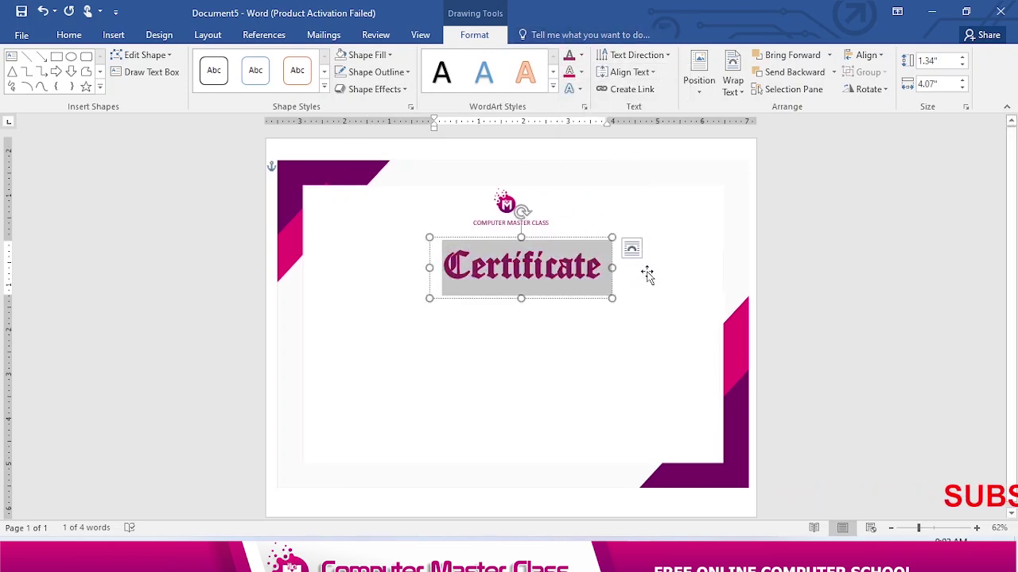
click(578, 386)
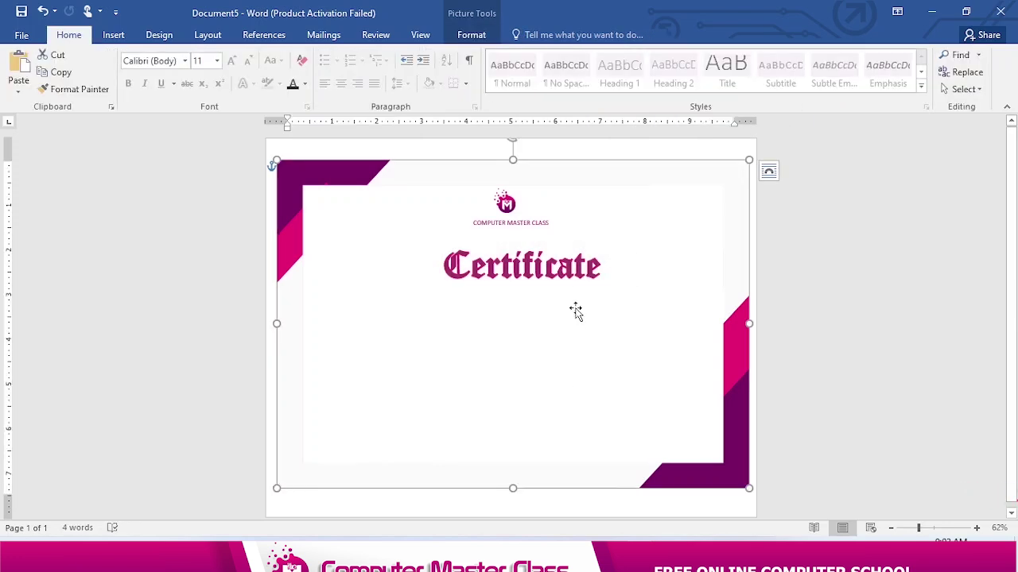
- Widen the "Certificate" text box on both sides to about 5.4"
click(584, 270)
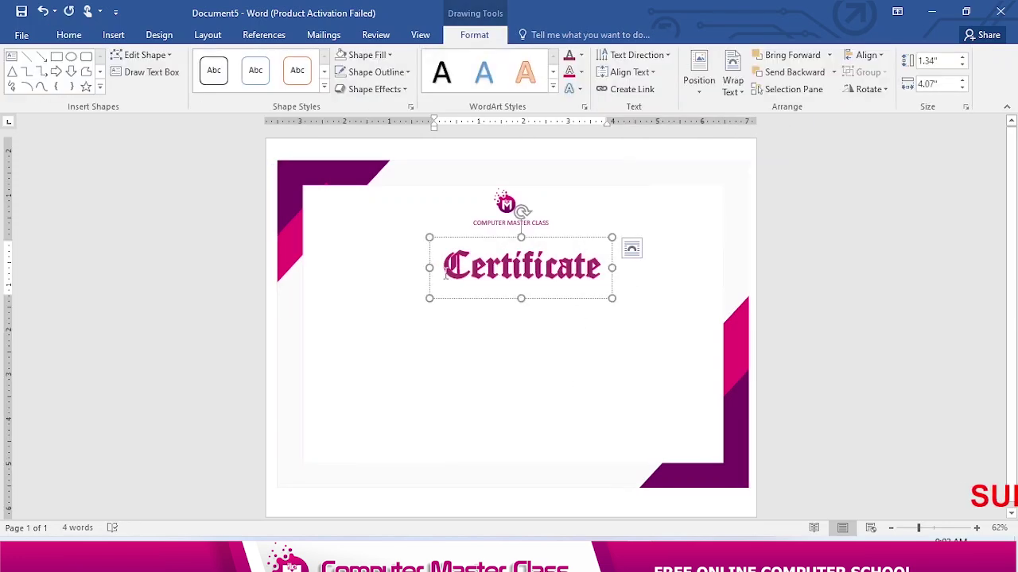
drag(429, 268, 393, 268)
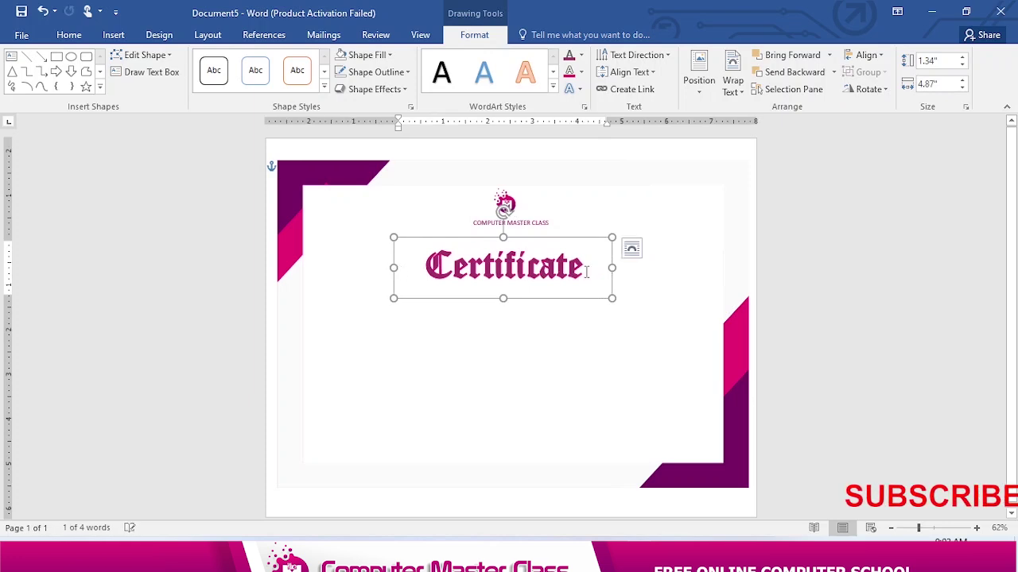
drag(611, 270, 635, 270)
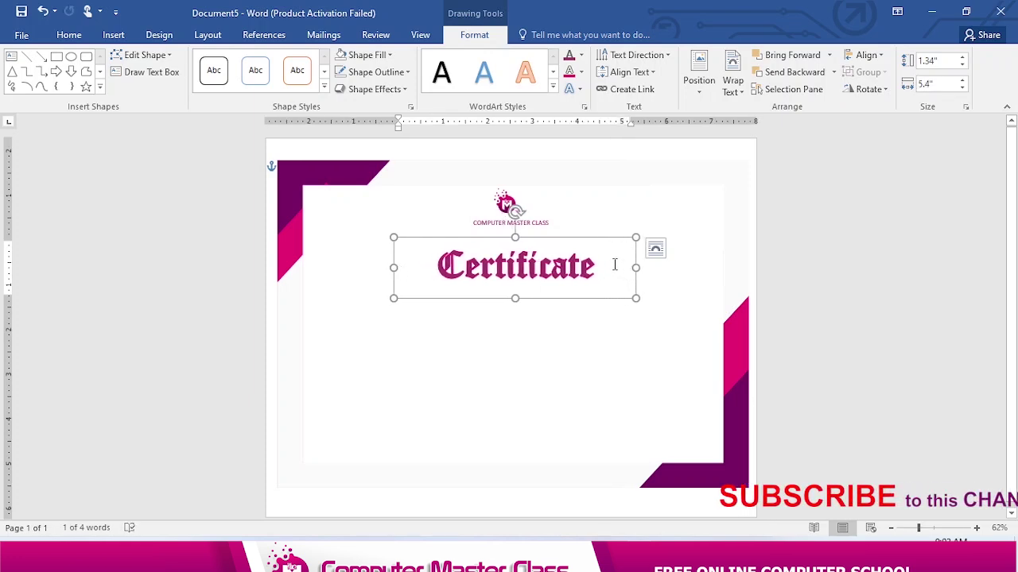
- Enlarge the "Certificate" title's font until its text box is about 1.56" high
double_click(607, 269)
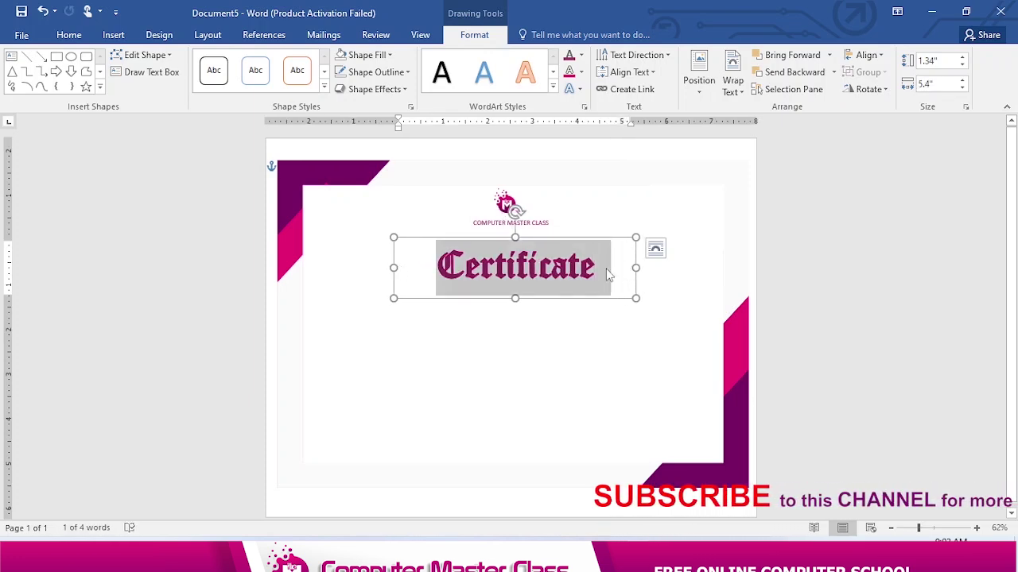
key(ctrl+bracketright)
key(ctrl+bracketright)
key(ctrl+bracketright)
key(ctrl+bracketright)
key(ctrl+bracketright)
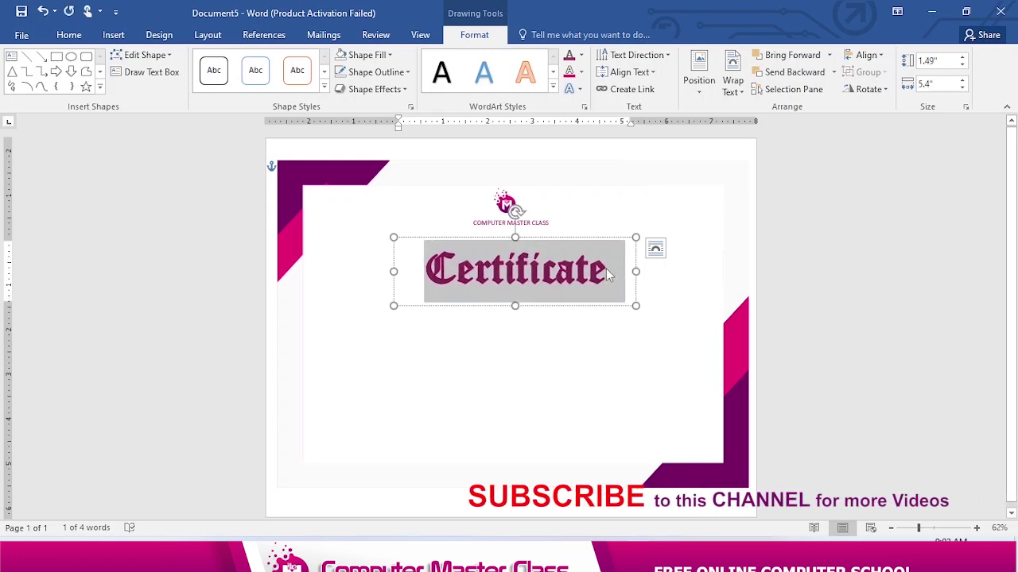
key(ctrl+bracketleft)
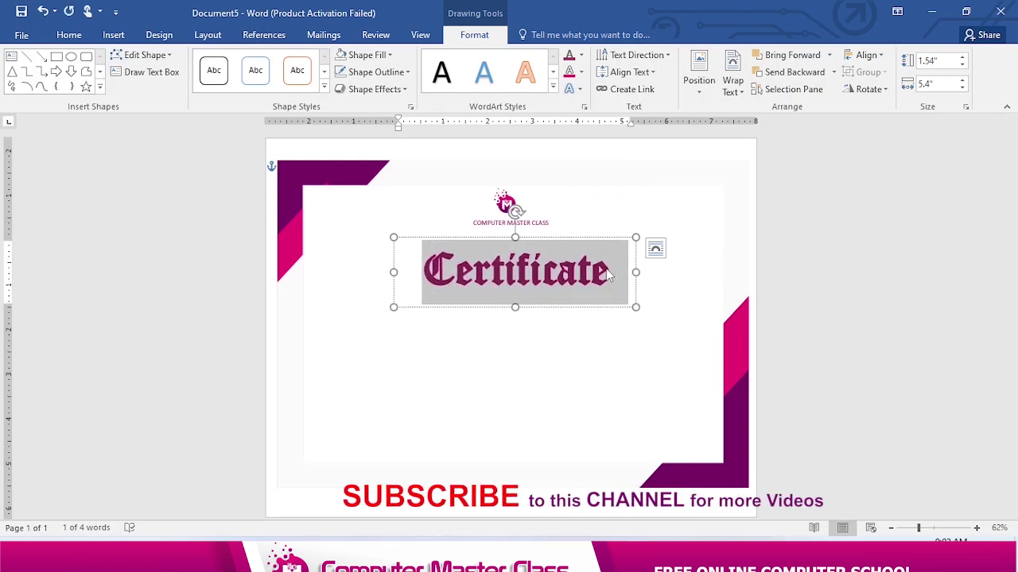
key(ctrl+bracketright)
key(ctrl+bracketright)
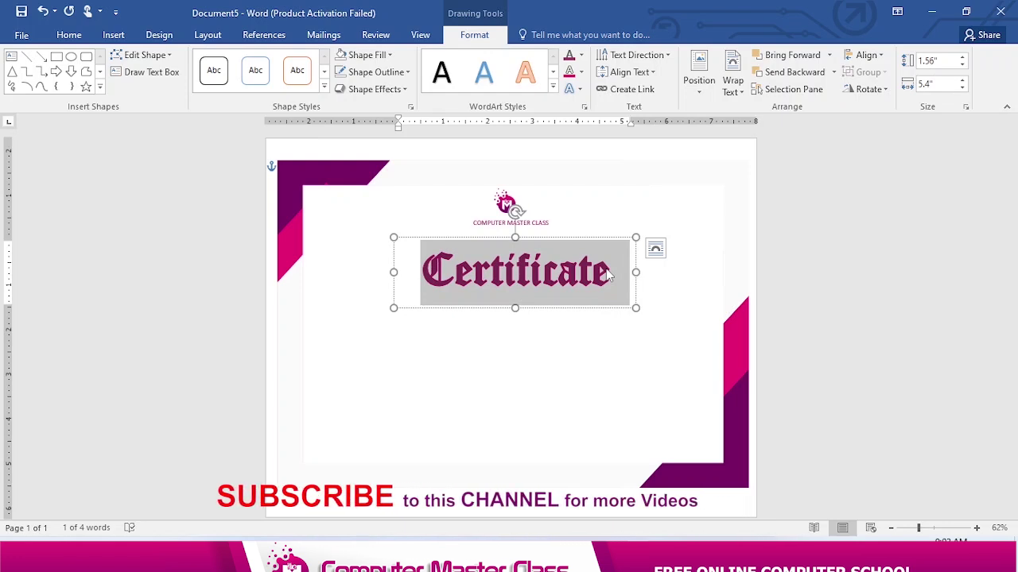
click(649, 284)
- Move the "Certificate" text box slightly up and left so it sits centred just below the "COMPUTER MASTER CLASS" line
click(581, 275)
drag(634, 275, 636, 261)
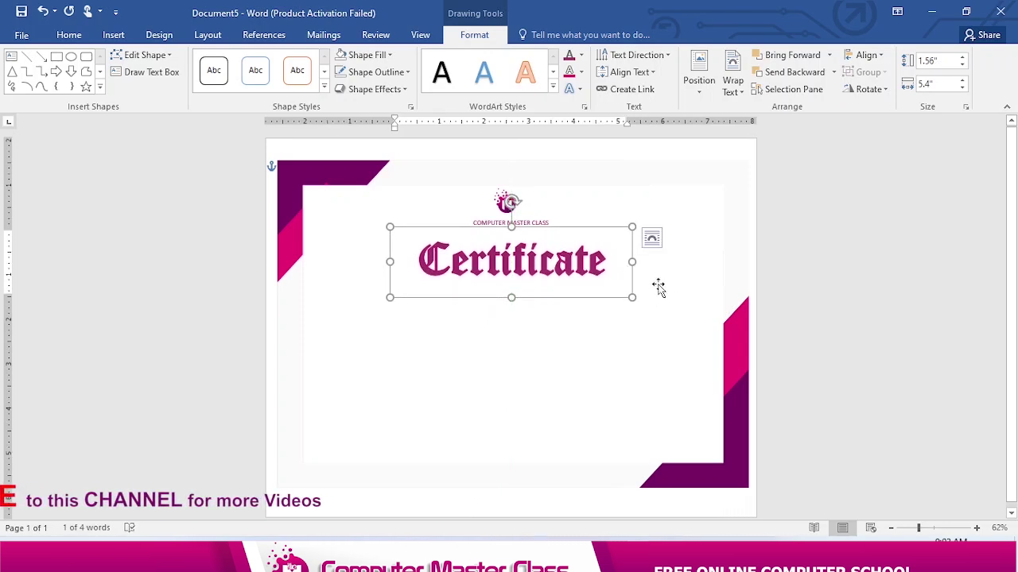
click(642, 268)
- Duplicate the "COMPUTER MASTER CLASS" text box directly below the "Certificate" title and replace its text with "OF ACHIEVEMENT"
click(558, 222)
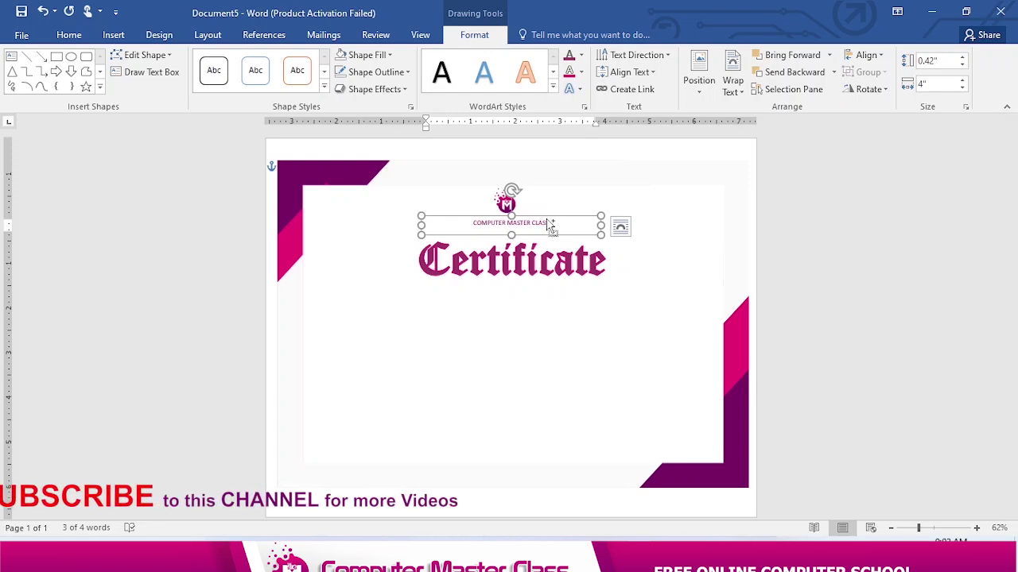
drag(549, 225, 461, 284)
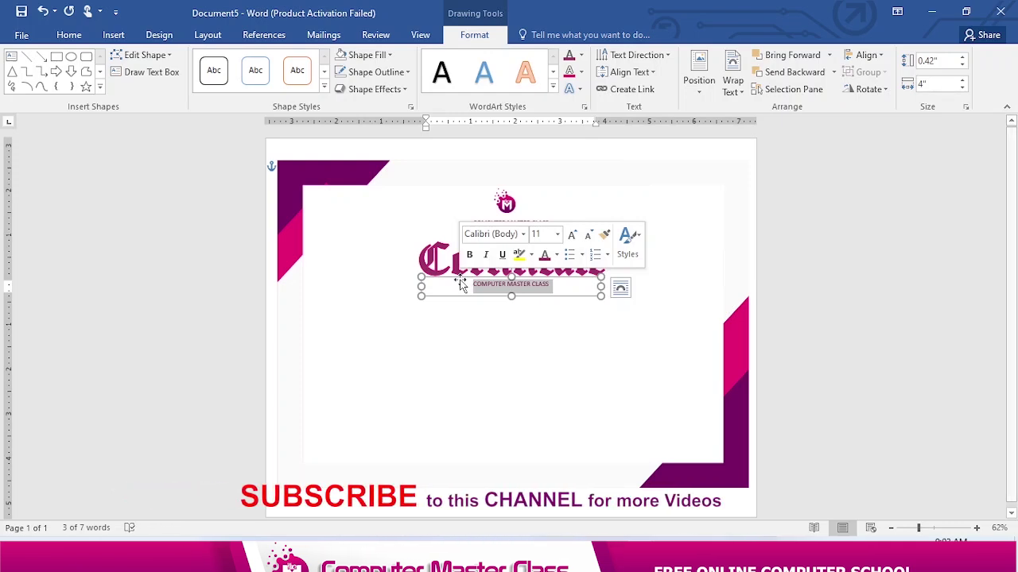
text(of achievem)
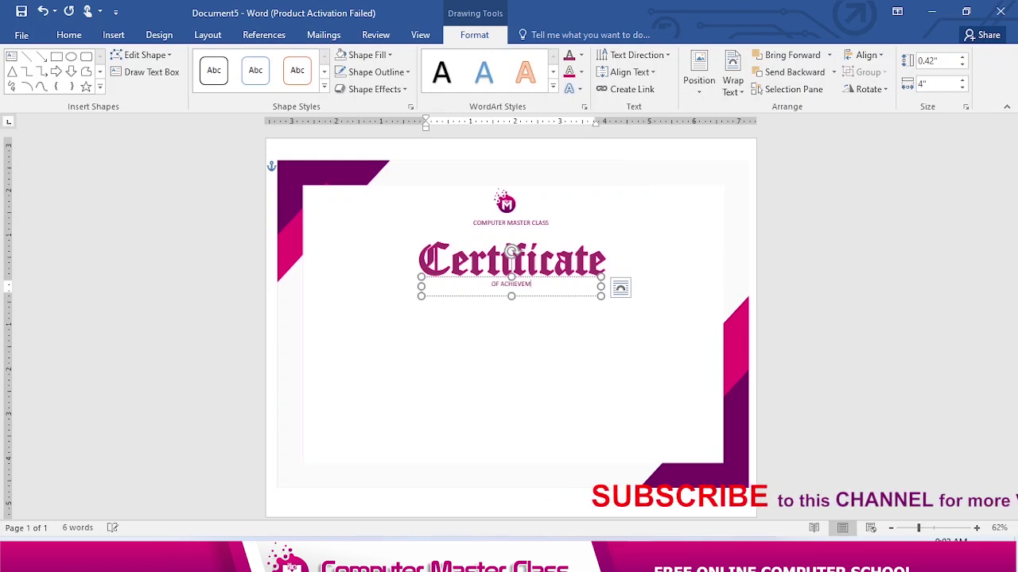
text(ent)
- Make the "OF ACHIEVEMENT" text bold and enlarge its font until its text box is about 0.64" high
triple_click(461, 284)
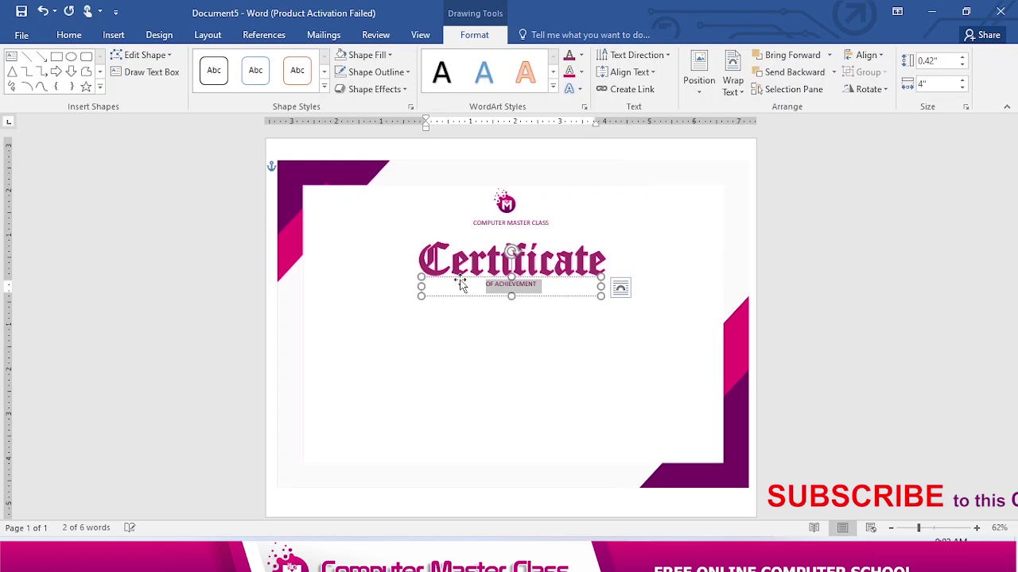
key(ctrl+bracketright)
key(ctrl+bracketright)
key(ctrl+bracketright)
key(ctrl+bracketright)
key(ctrl+bracketright)
key(ctrl+bracketright)
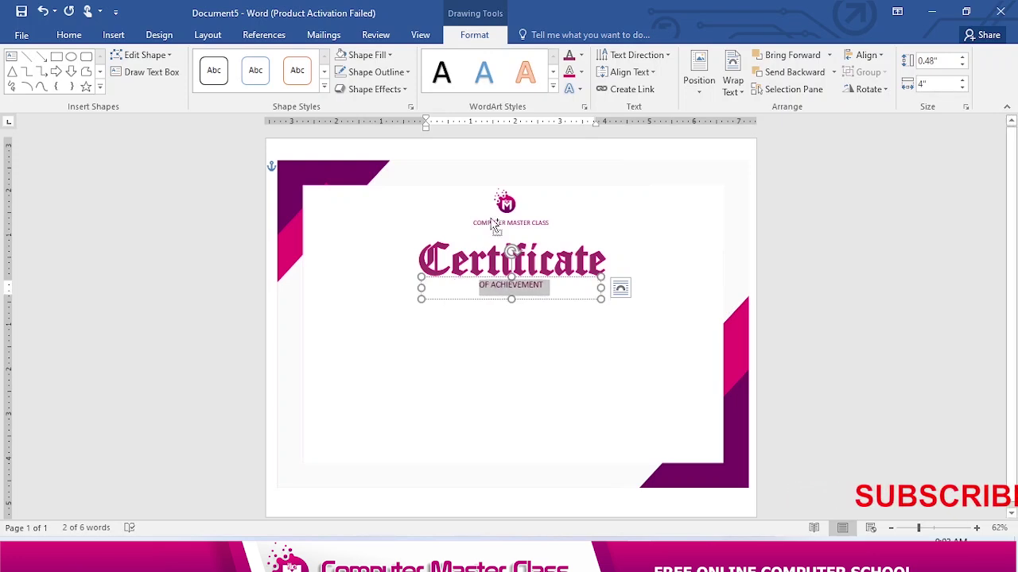
key(ctrl+bracketleft)
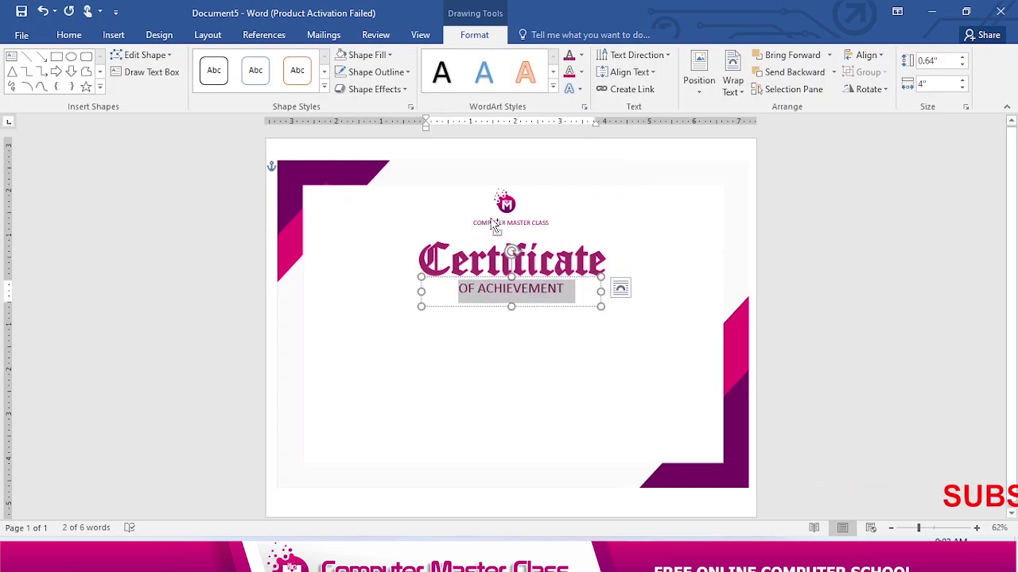
key(ctrl+bracketleft)
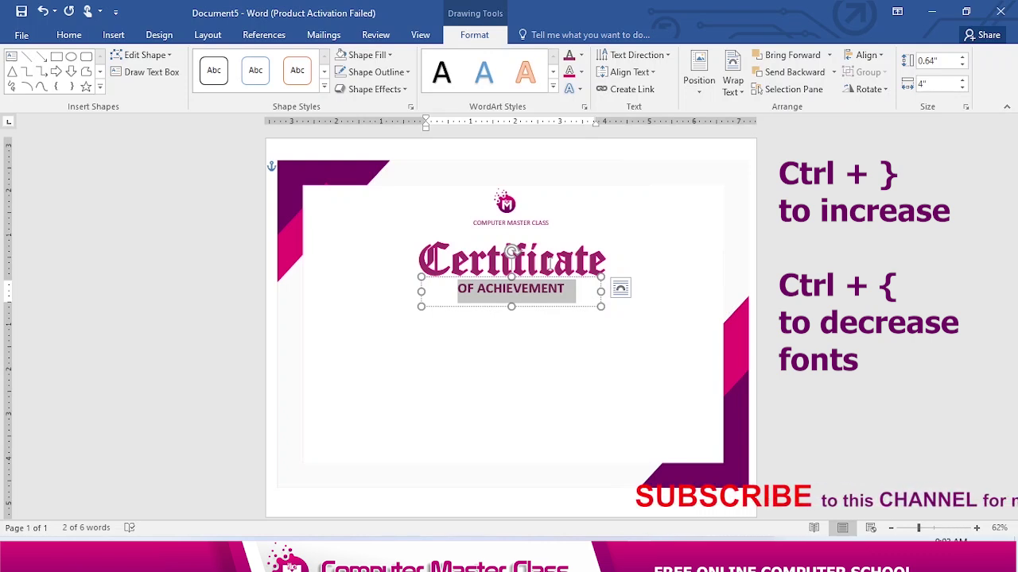
- Fine-tune the "OF ACHIEVEMENT" font size until its text box is about 0.66" high
click(620, 288)
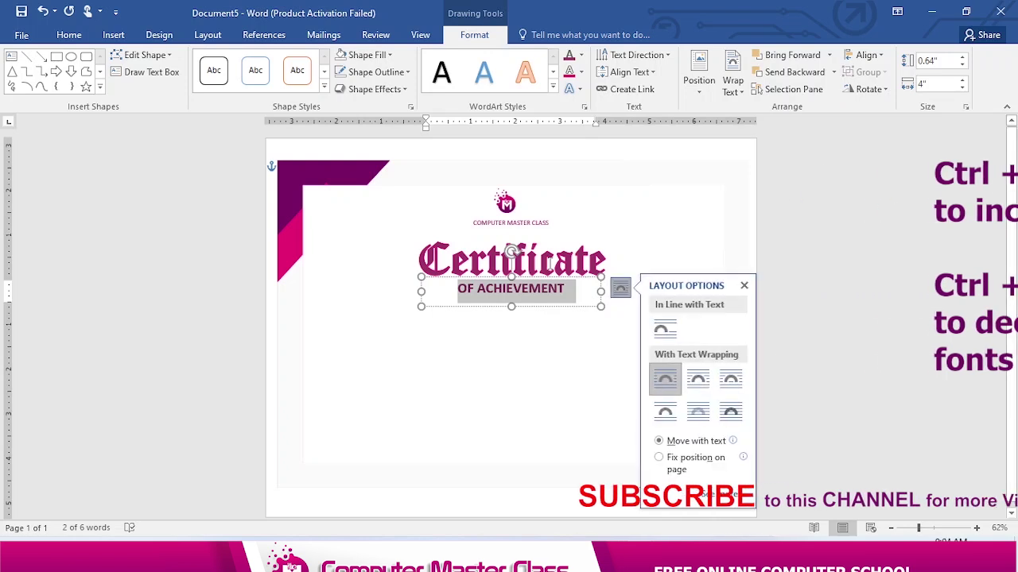
click(581, 289)
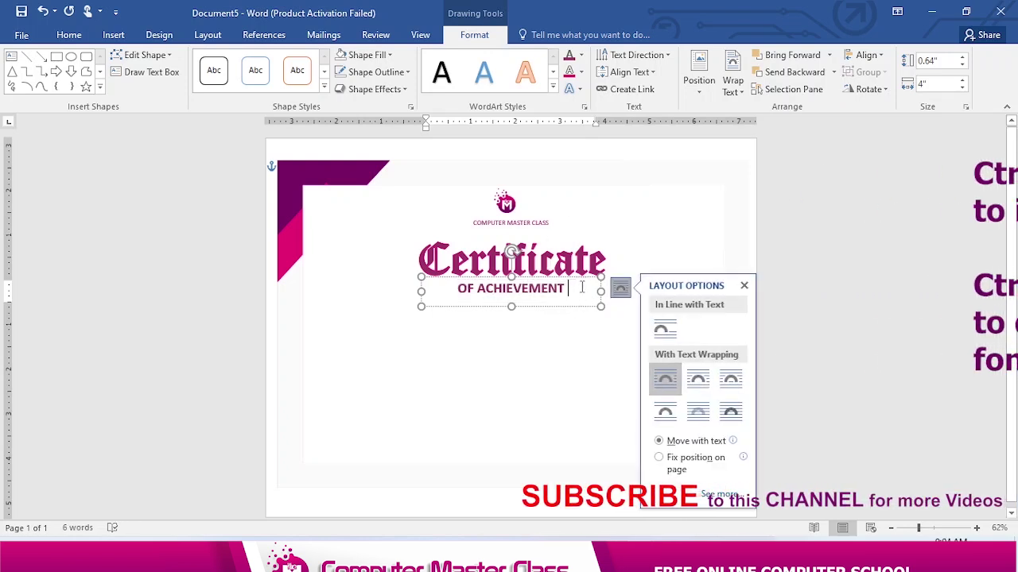
triple_click(581, 290)
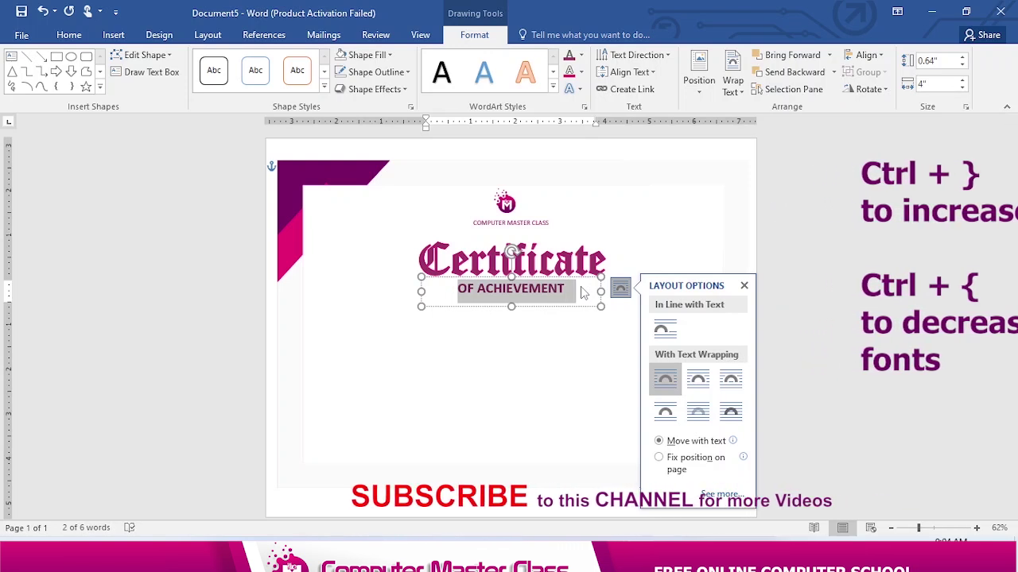
key(ctrl+bracketleft)
key(ctrl+bracketleft)
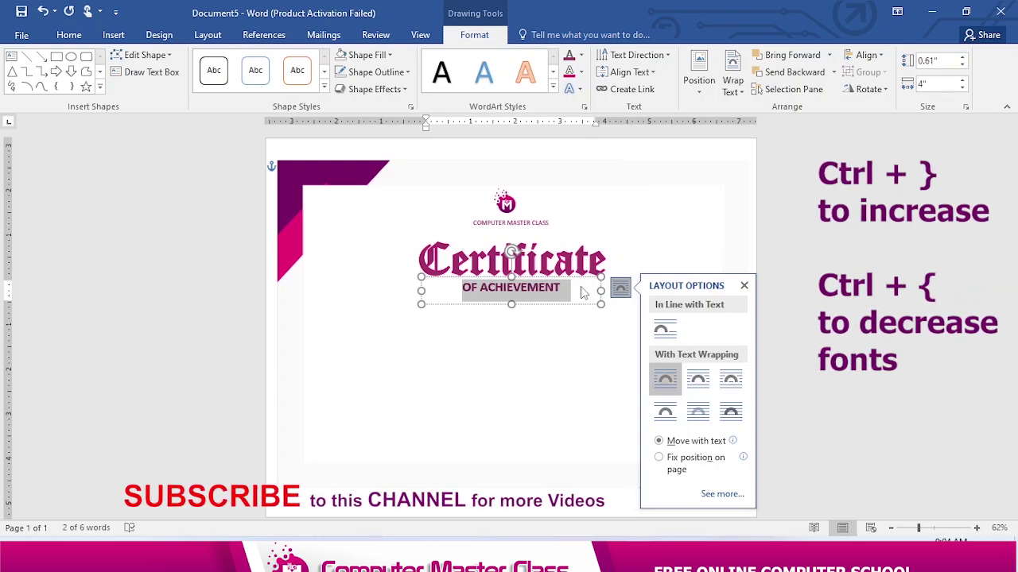
key(ctrl+bracketright)
key(ctrl+bracketright)
key(ctrl+bracketright)
key(ctrl+bracketright)
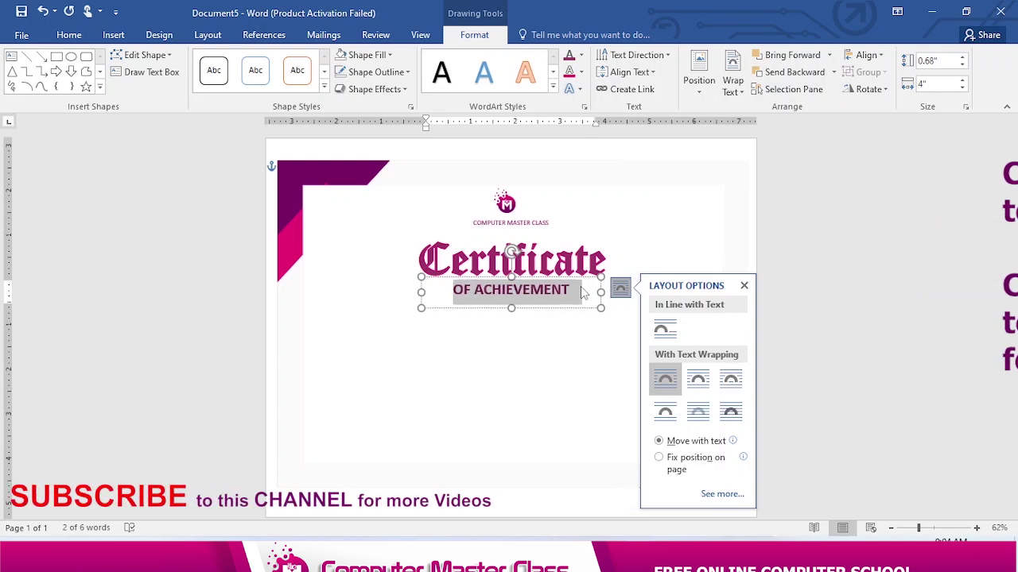
key(ctrl+bracketleft)
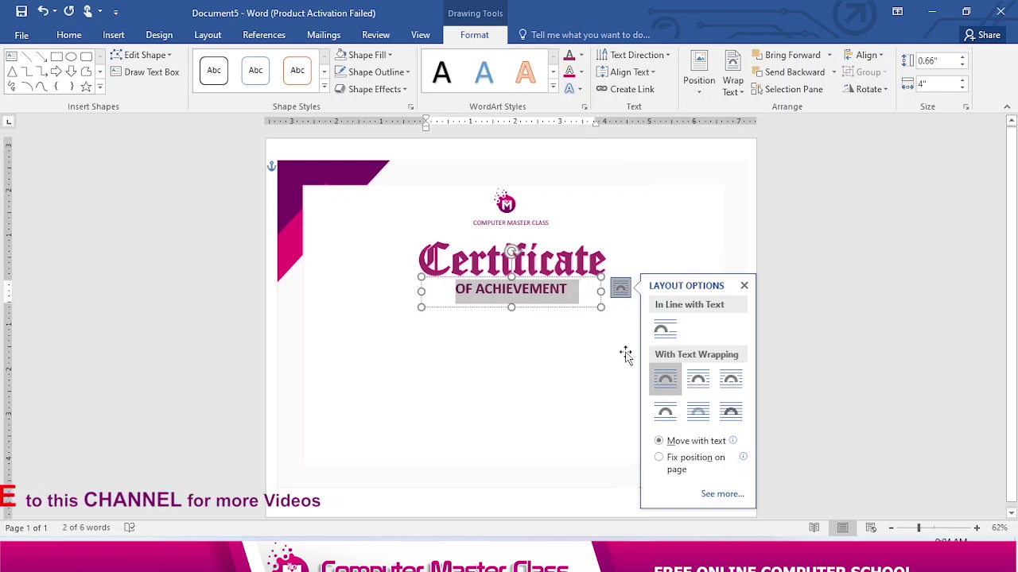
click(744, 286)
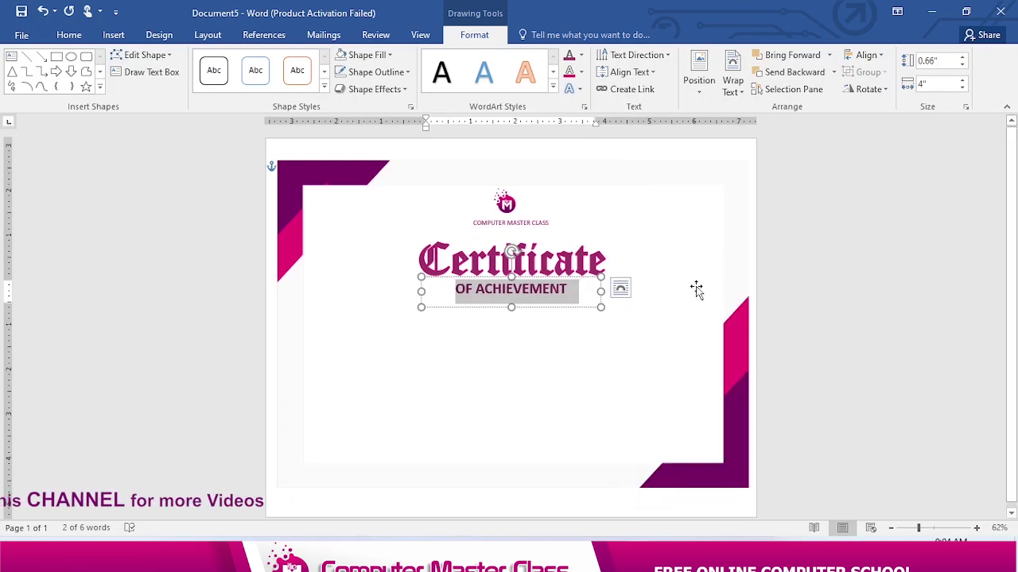
click(696, 291)
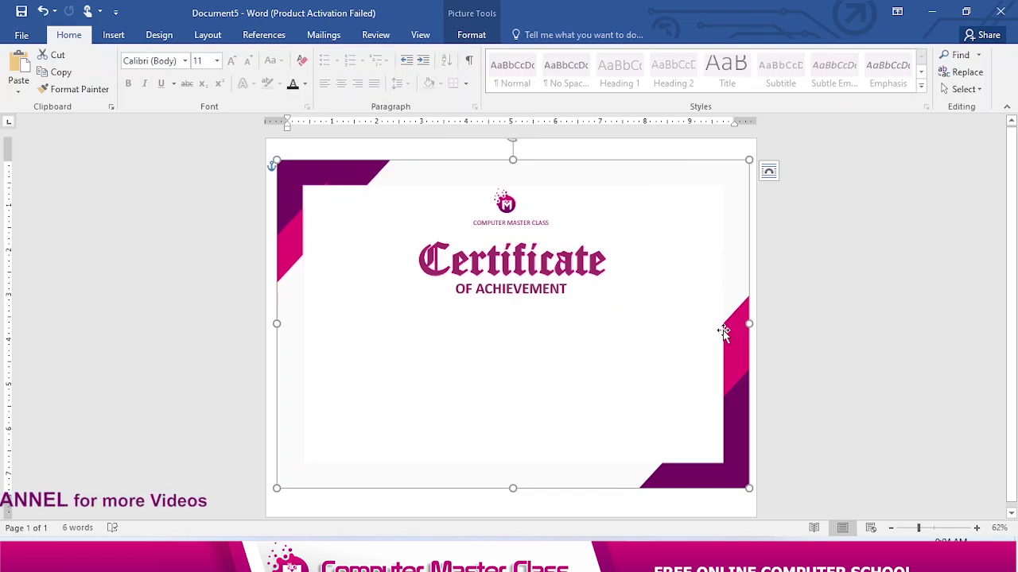
- Draw a horizontal straight line about 0.57" long immediately left of the "OF ACHIEVEMENT" text
click(113, 35)
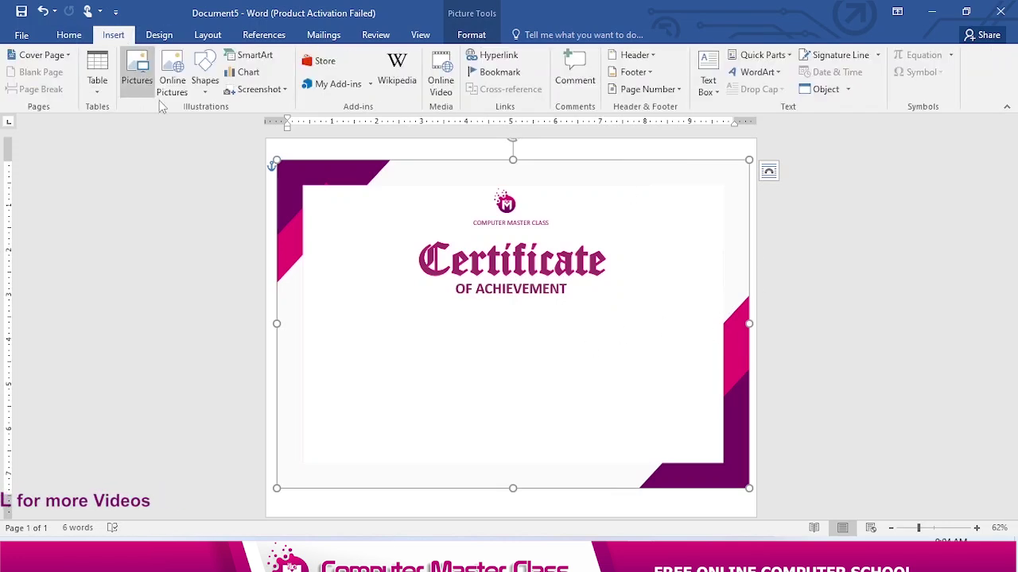
click(204, 79)
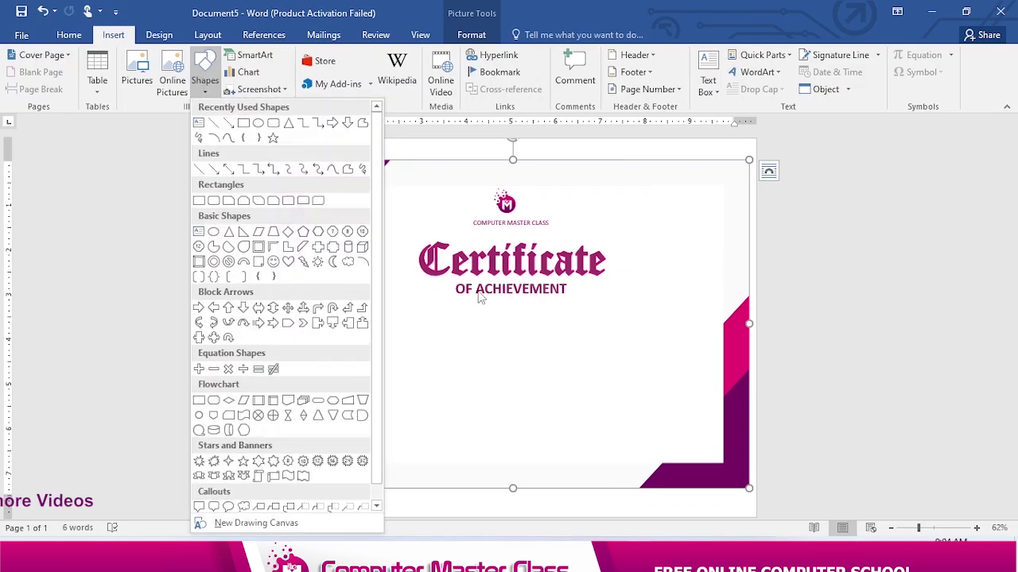
click(214, 124)
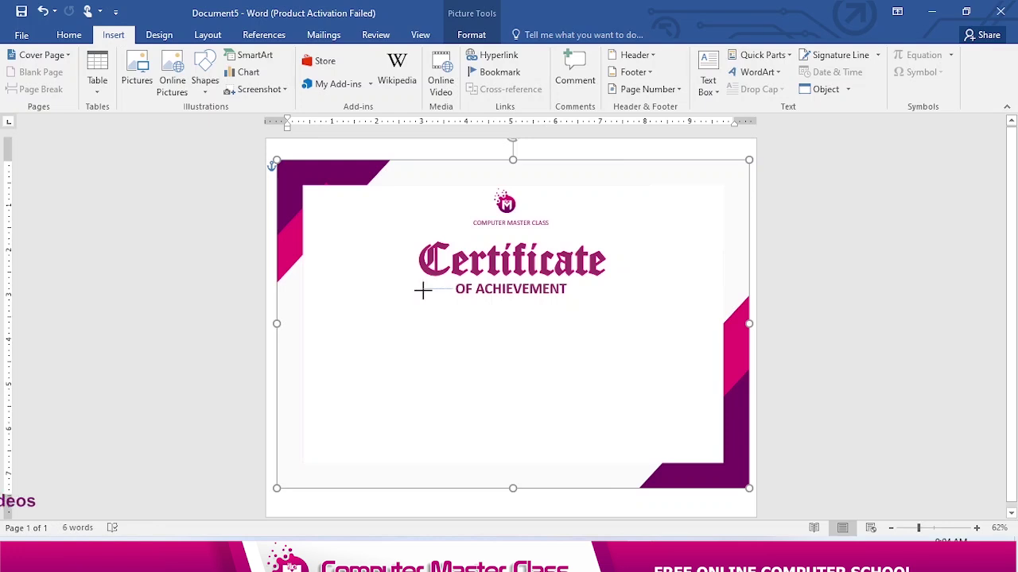
drag(426, 292, 453, 288)
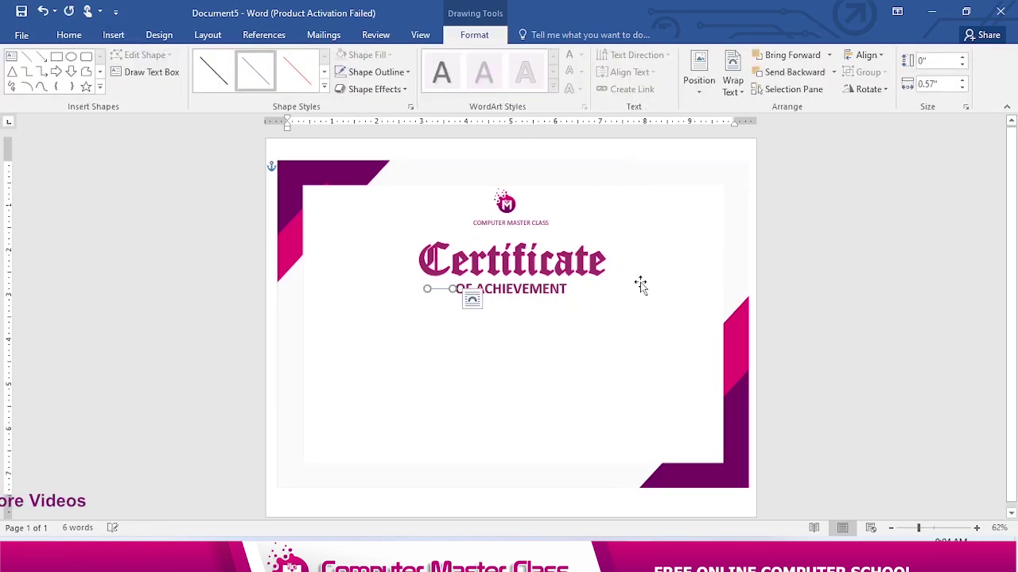
- Give the short line the recently used plum outline colour of the title and a weight of 2¼ pt
click(406, 72)
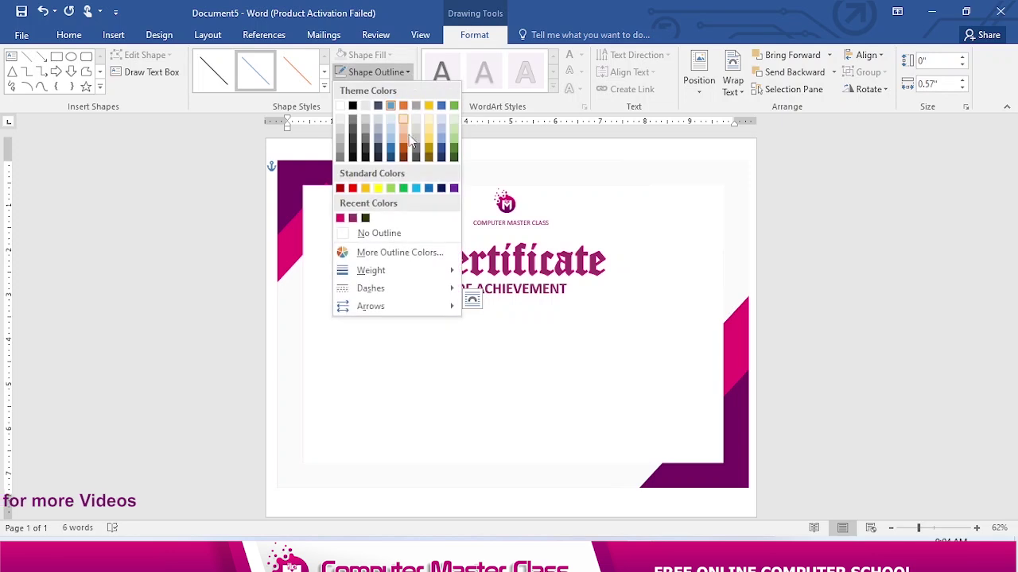
click(353, 218)
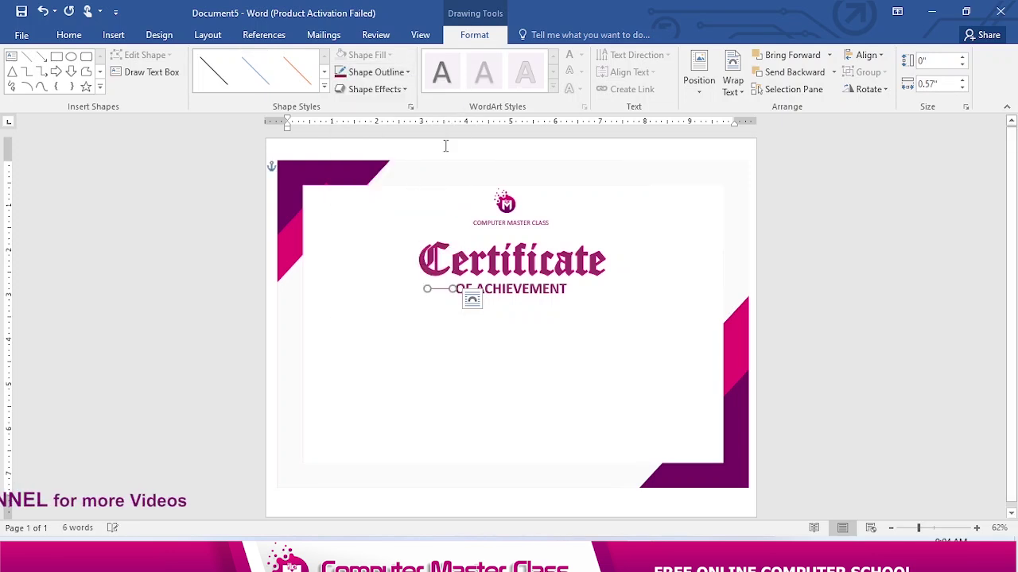
click(407, 72)
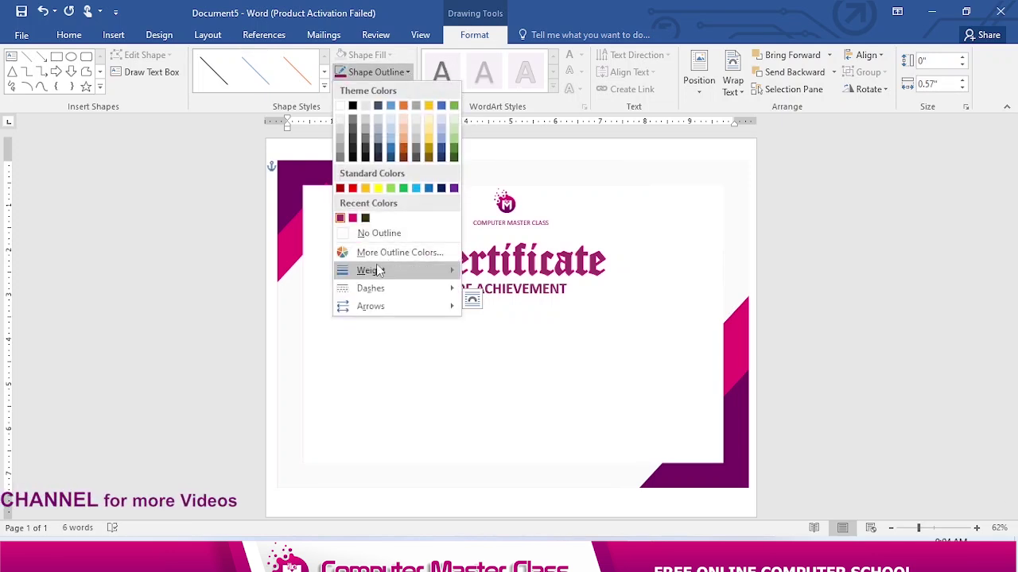
mouse_move(377, 271)
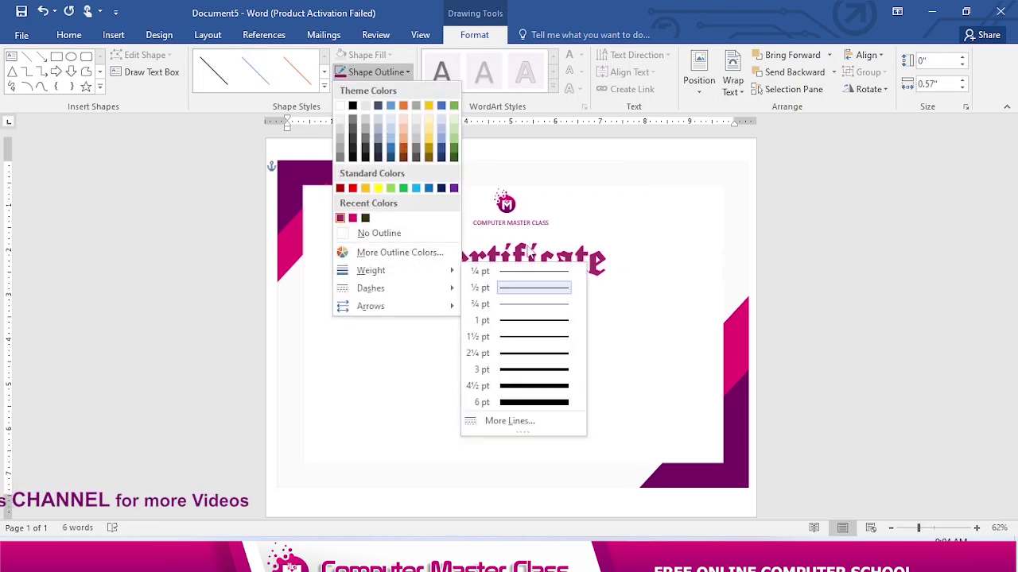
click(534, 359)
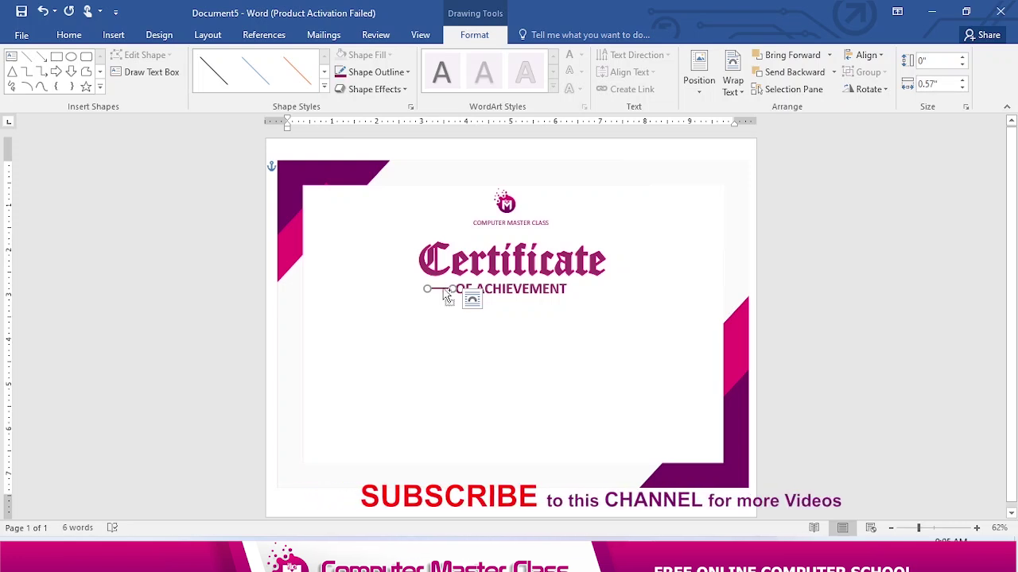
- Duplicate the short plum line to the right side of "OF ACHIEVEMENT", level with the original
drag(445, 291, 584, 290)
click(461, 352)
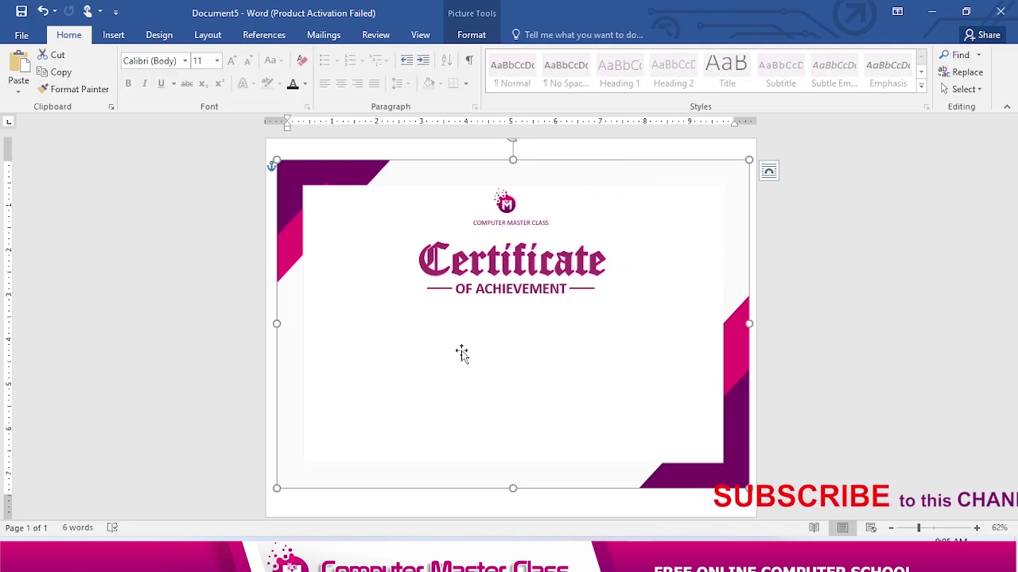
click(438, 289)
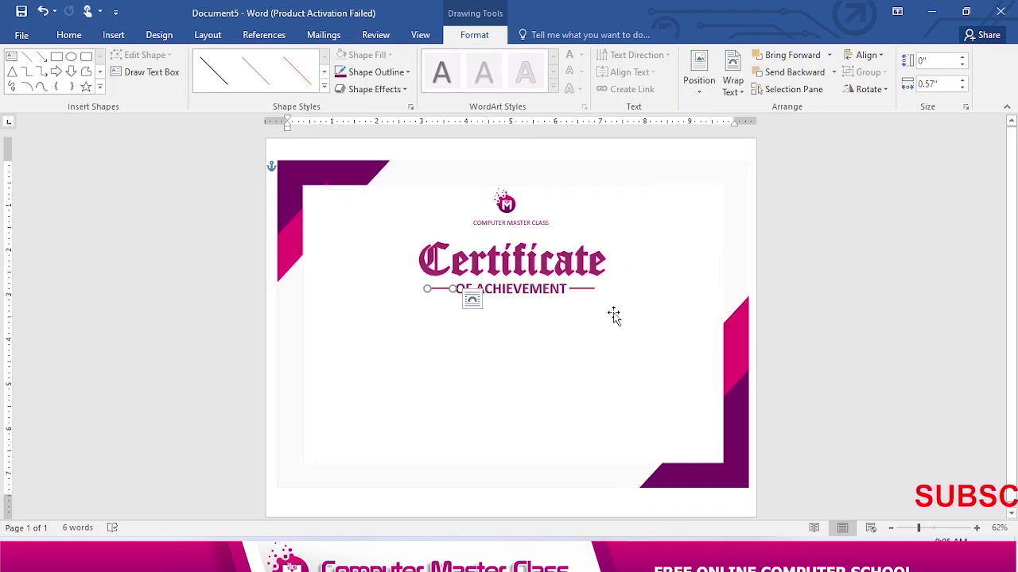
click(588, 322)
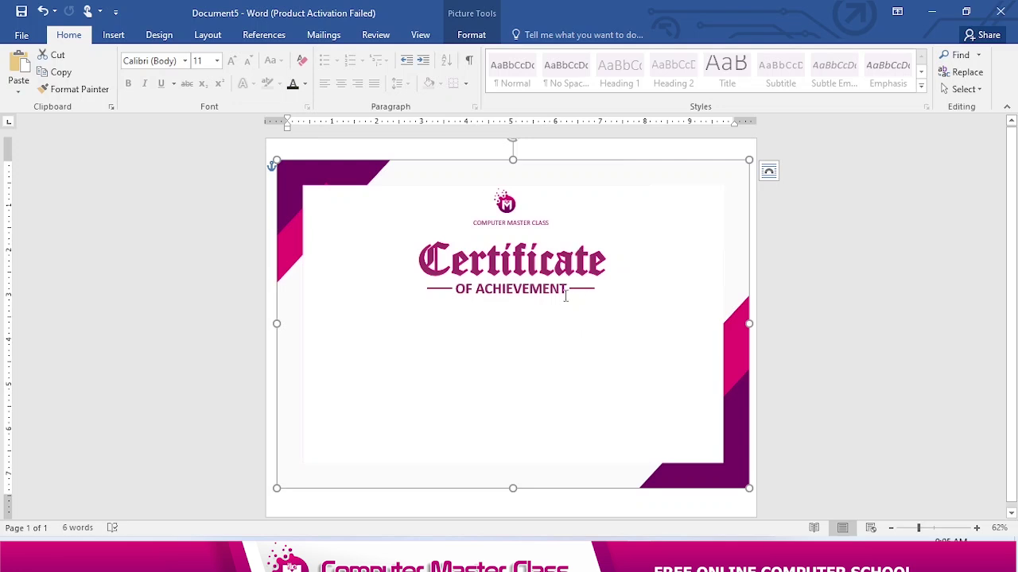
- Duplicate the "COMPUTER MASTER CLASS" text box below "OF ACHIEVEMENT" and replace its text with "This is to certify that:"
click(575, 224)
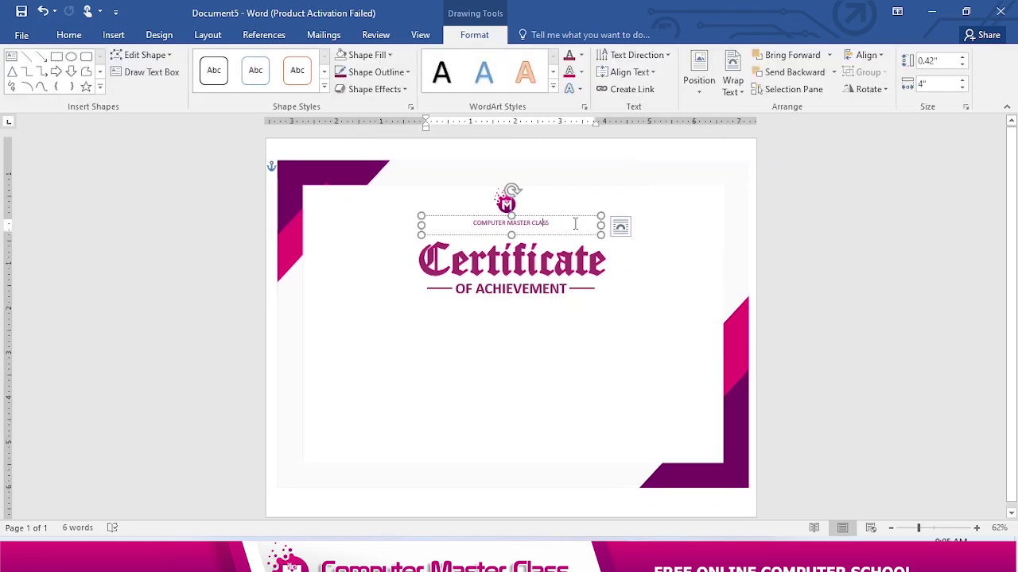
triple_click(582, 226)
drag(582, 227, 445, 321)
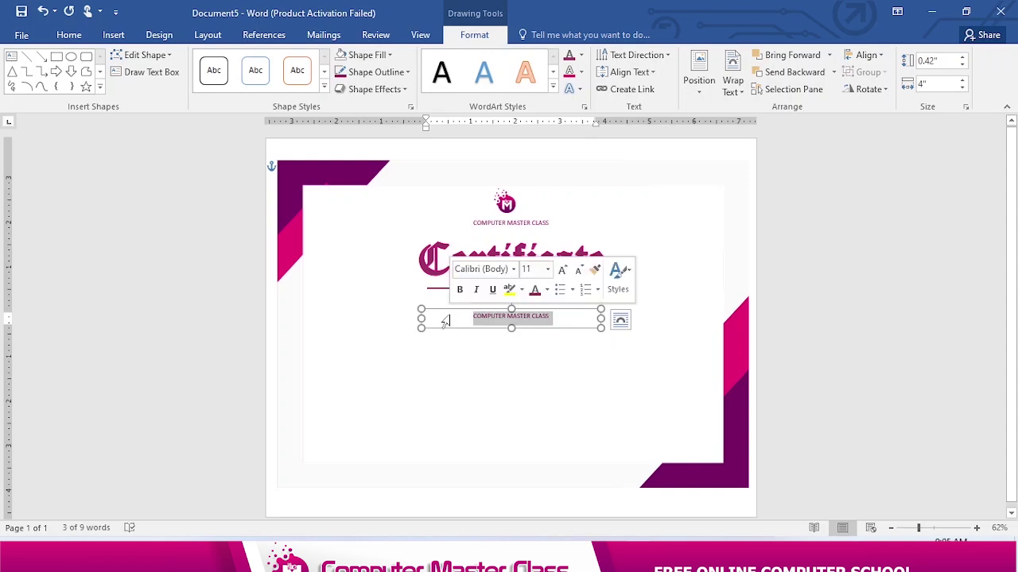
text(This is)
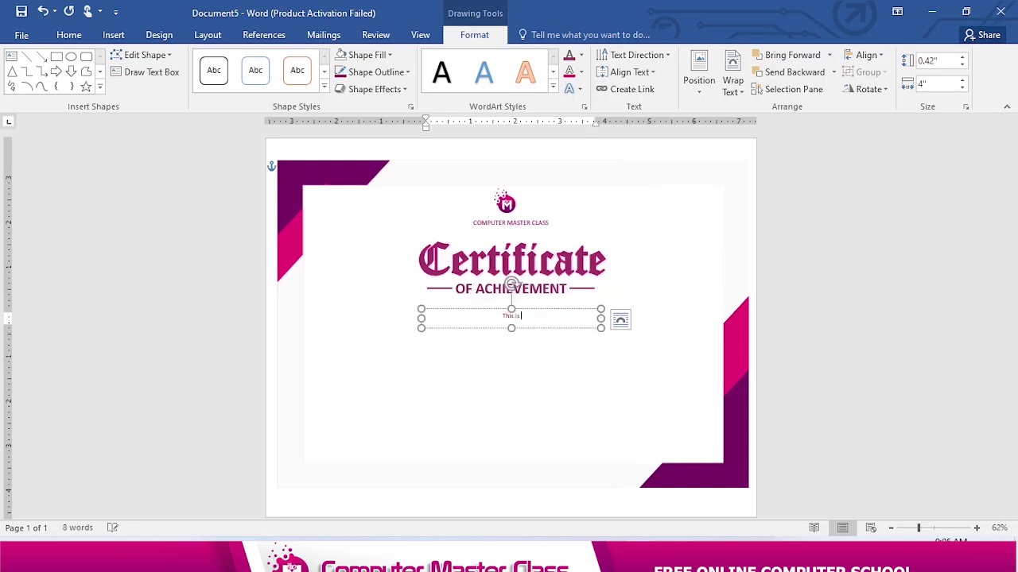
key(shift+Home)
key(BackSpace)
text(This is to certify that)
- Make the "This is to certify that:" text italic without bold and enlarge it to 16 pt
triple_click(445, 320)
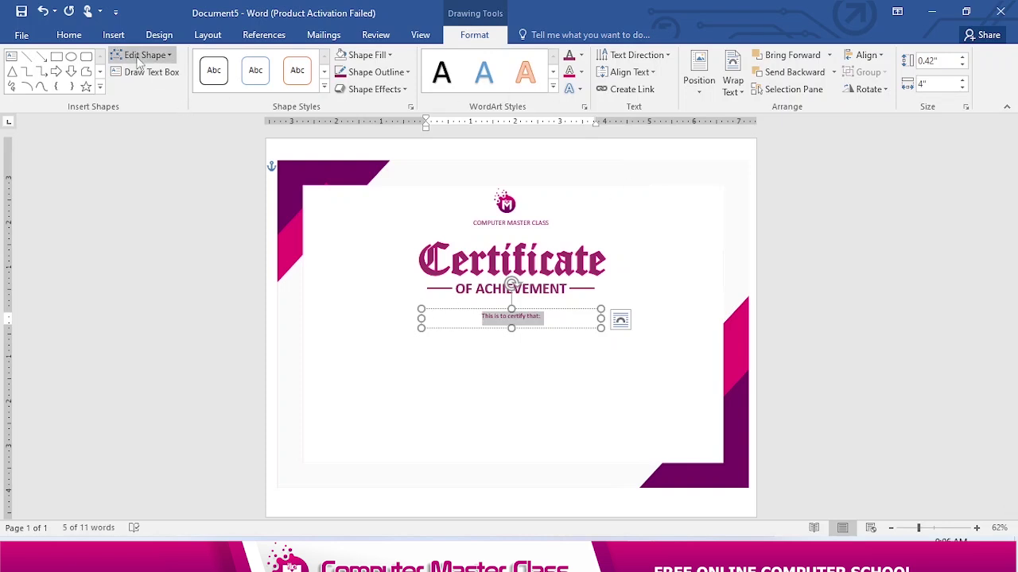
click(69, 35)
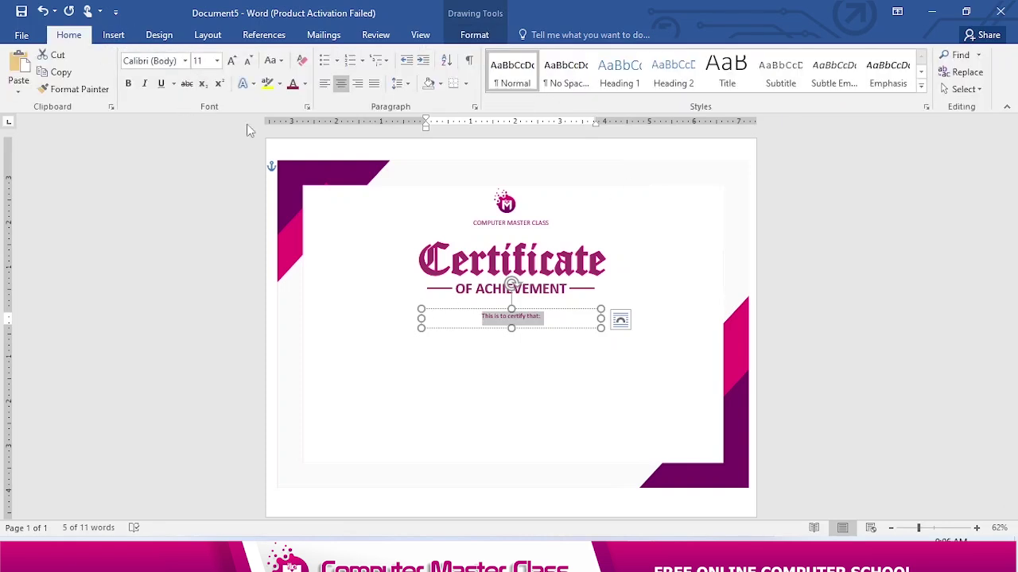
click(130, 85)
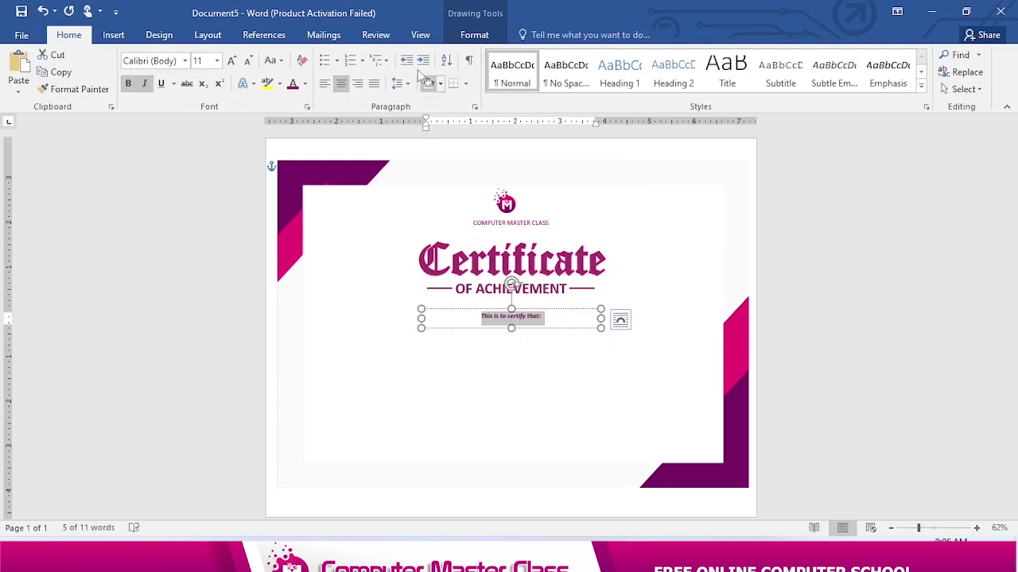
click(134, 89)
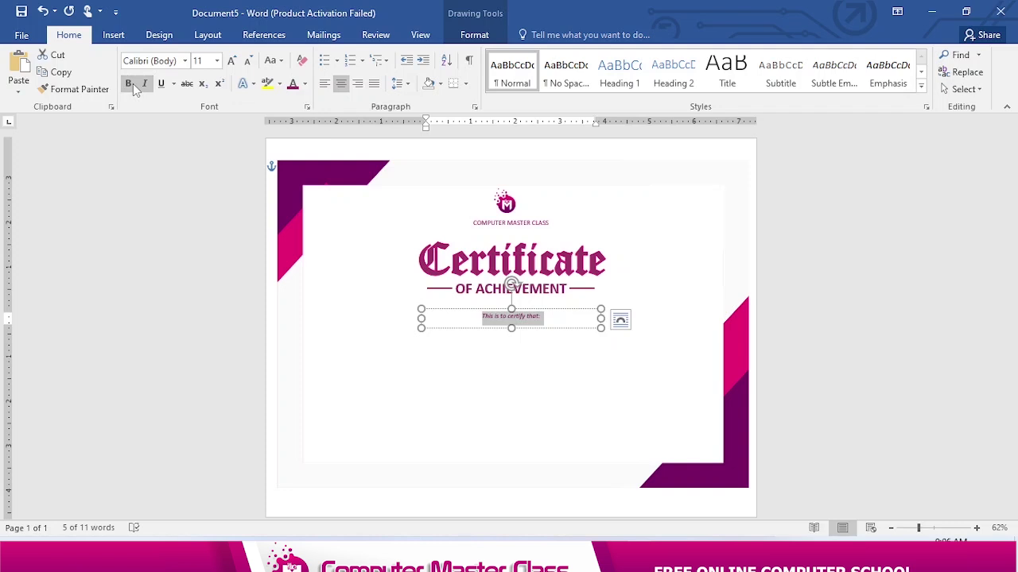
key(ctrl+])
key(ctrl+])
key(ctrl+])
key(ctrl+])
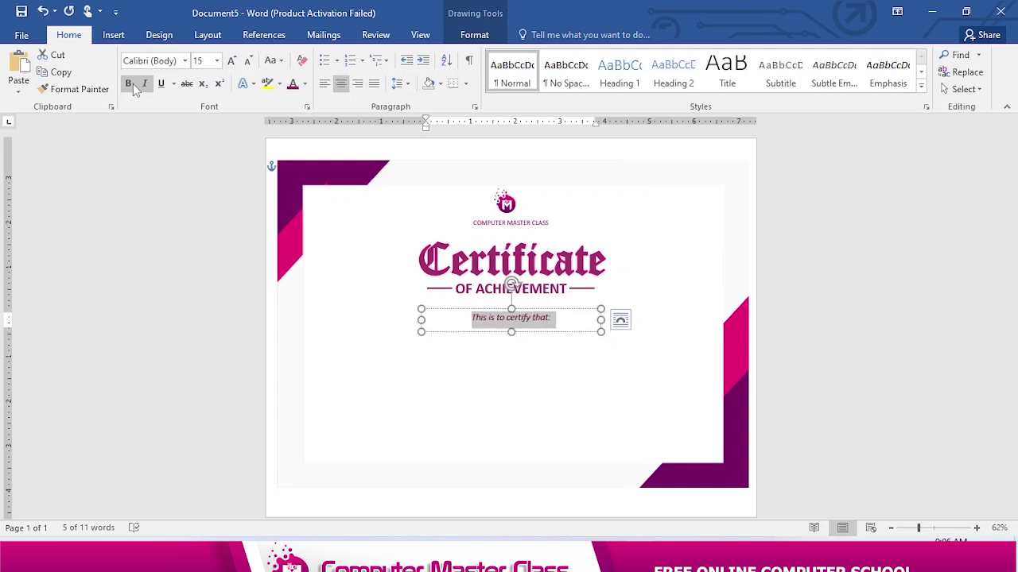
key(ctrl+])
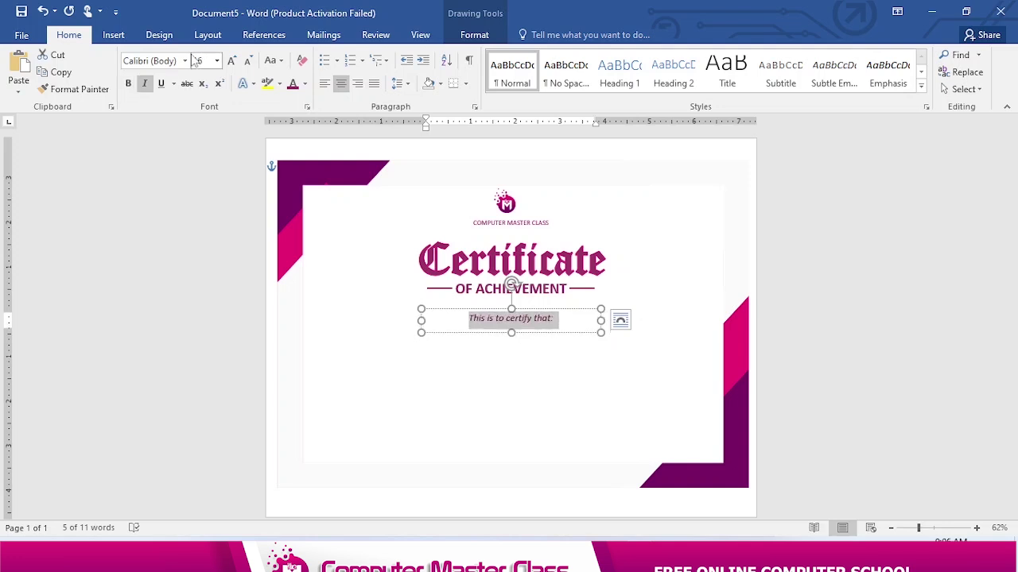
- Colour "This is to certify that:" black and move its text box slightly up, closer beneath "OF ACHIEVEMENT"
click(305, 84)
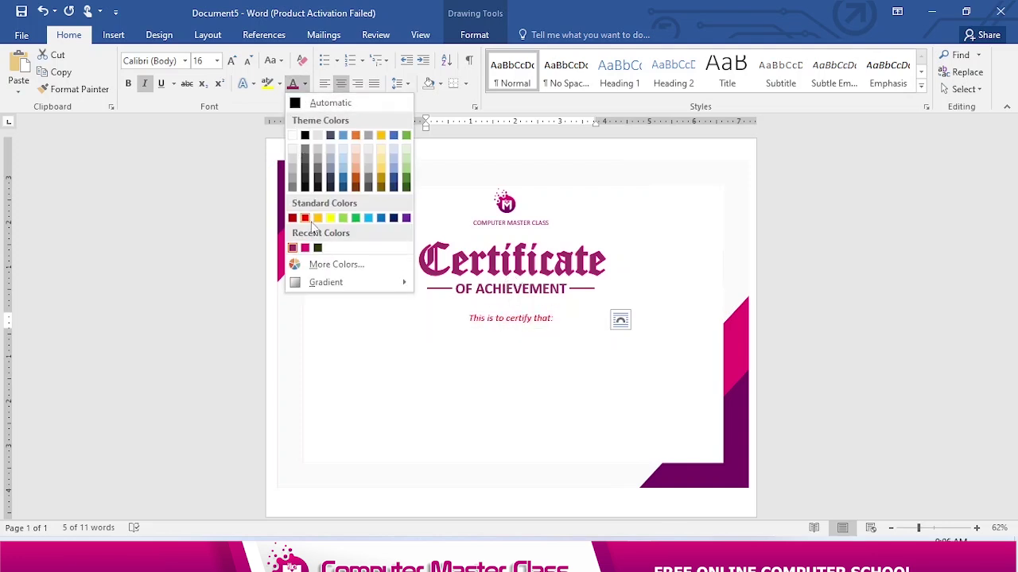
click(305, 135)
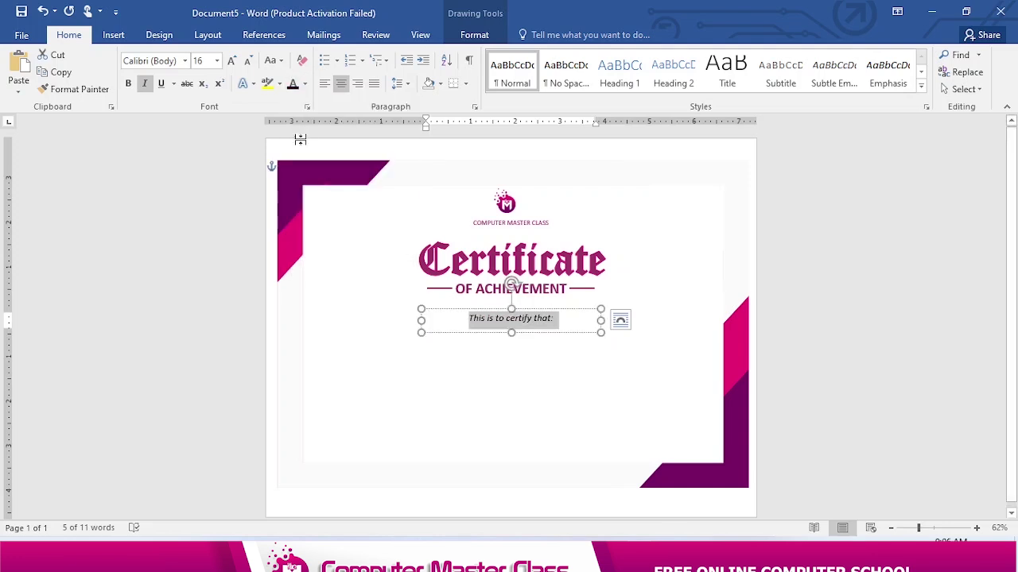
mouse_move(577, 310)
mouse_down()
mouse_move(578, 301)
mouse_move(566, 311)
mouse_up()
click(535, 357)
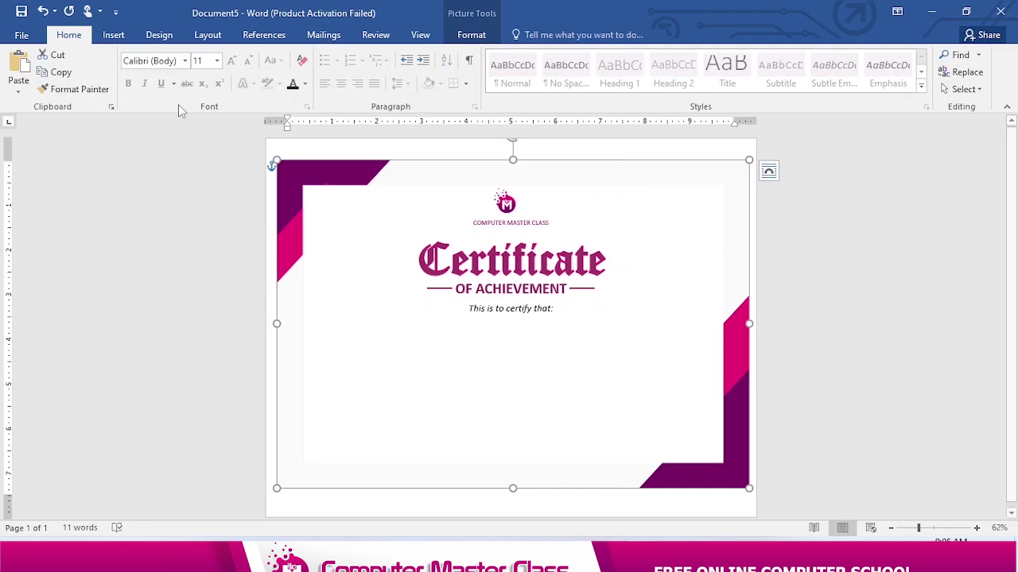
- Draw a straight horizontal line about 7.17" long beneath "This is to certify that:"
click(113, 35)
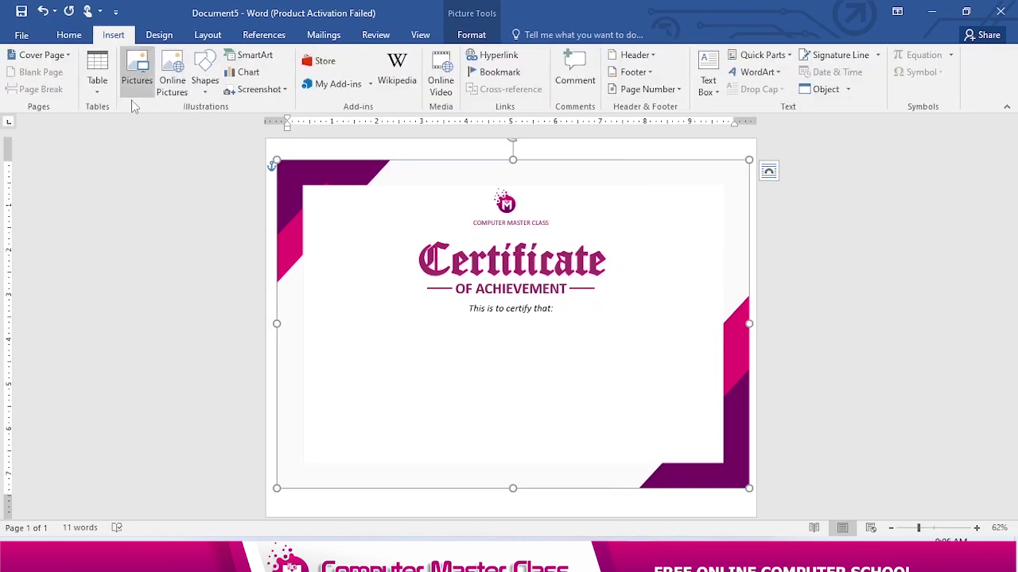
click(204, 79)
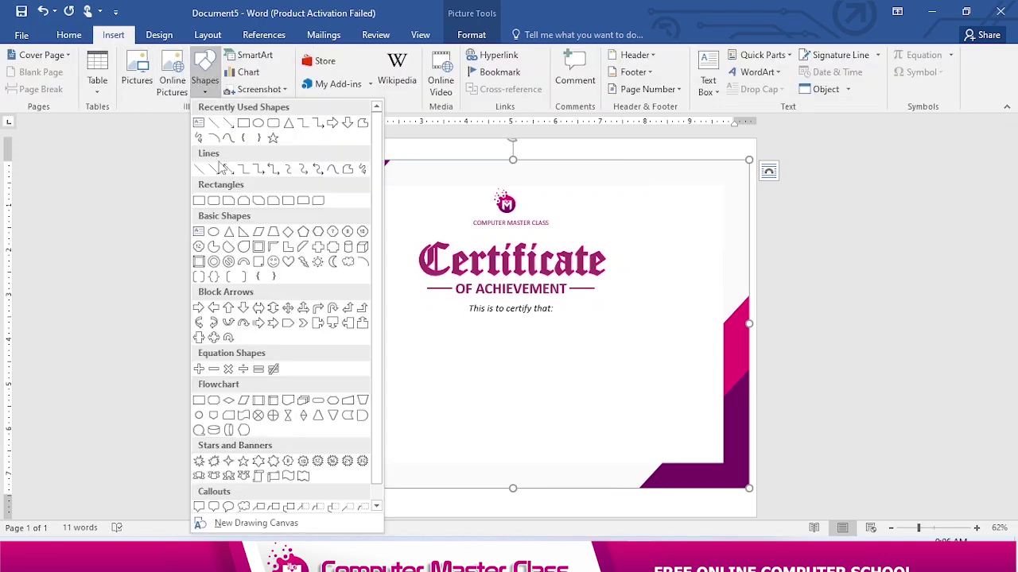
click(213, 125)
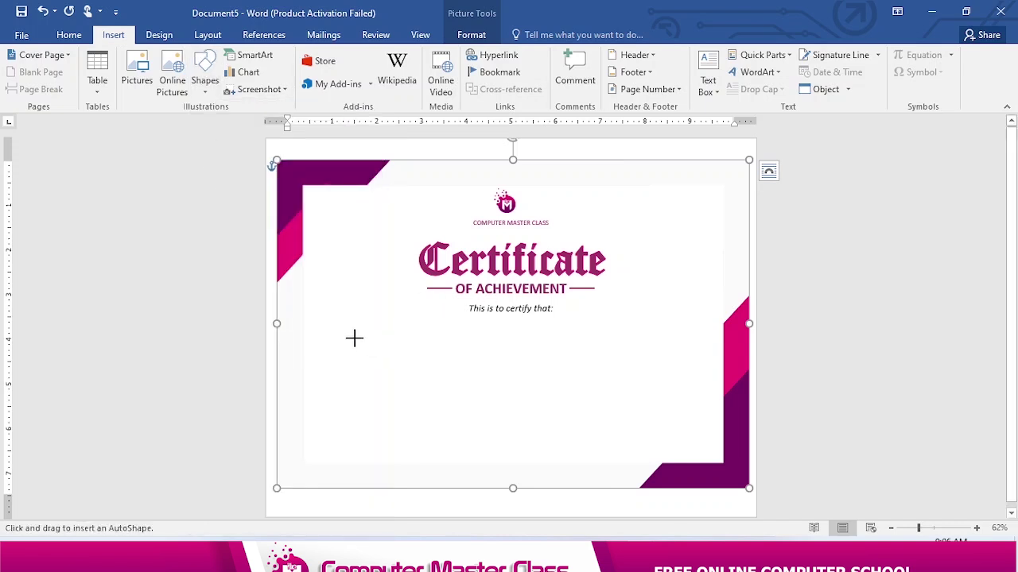
drag(354, 338, 674, 338)
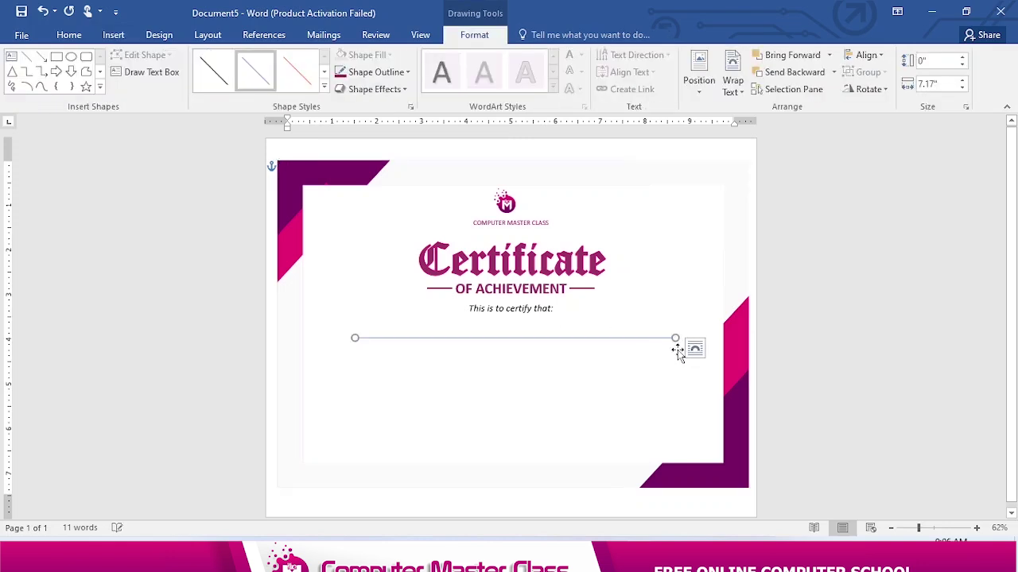
- Adjust the outline weight of the long line beneath "This is to certify that:" and colour it the recently used plum
click(555, 342)
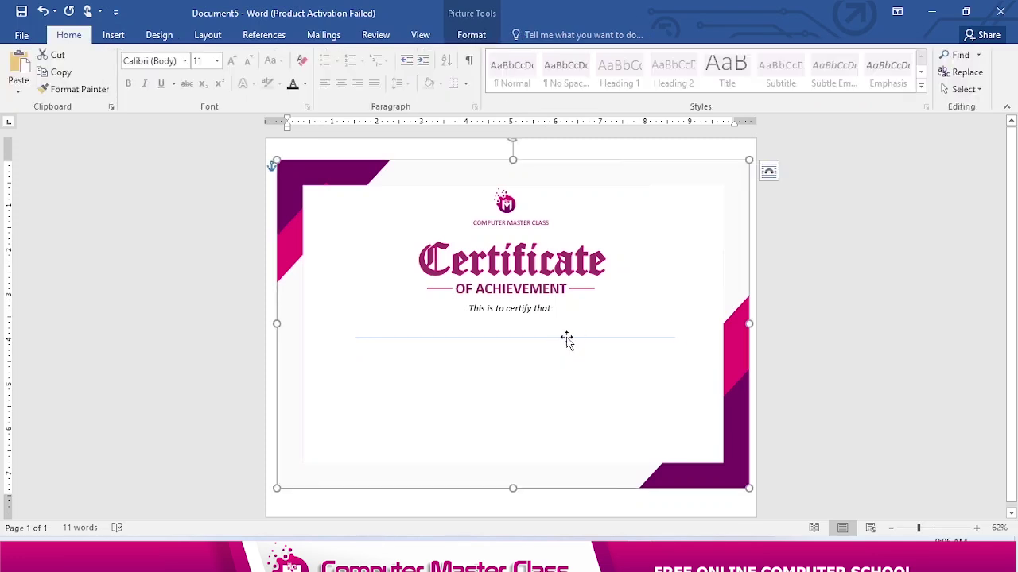
drag(919, 528, 927, 528)
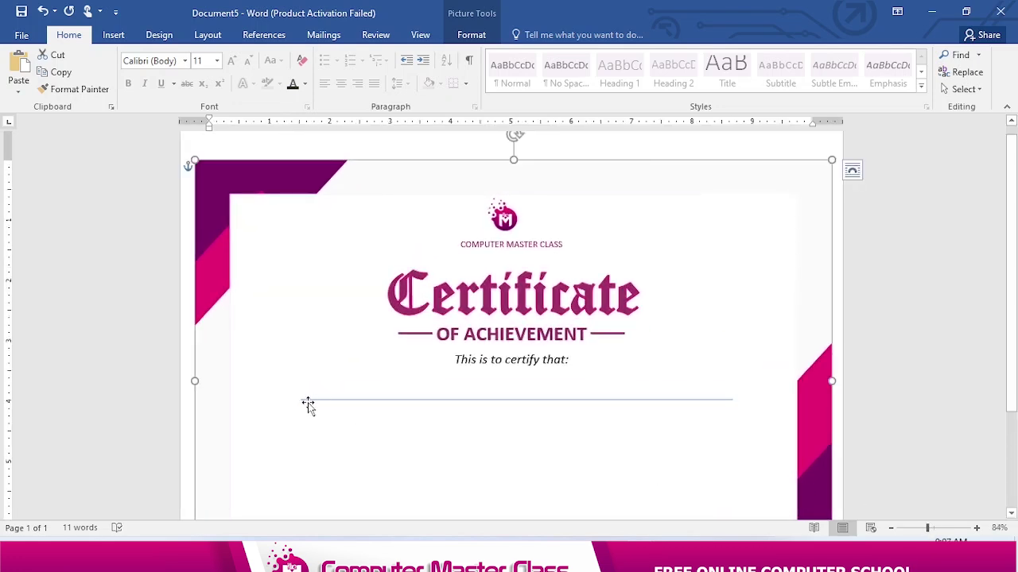
click(755, 397)
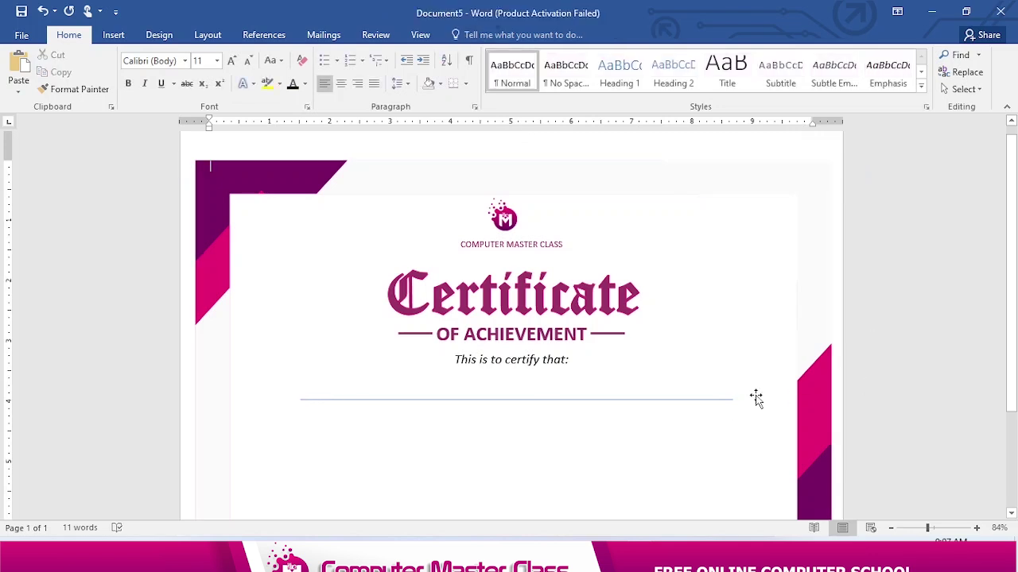
click(732, 400)
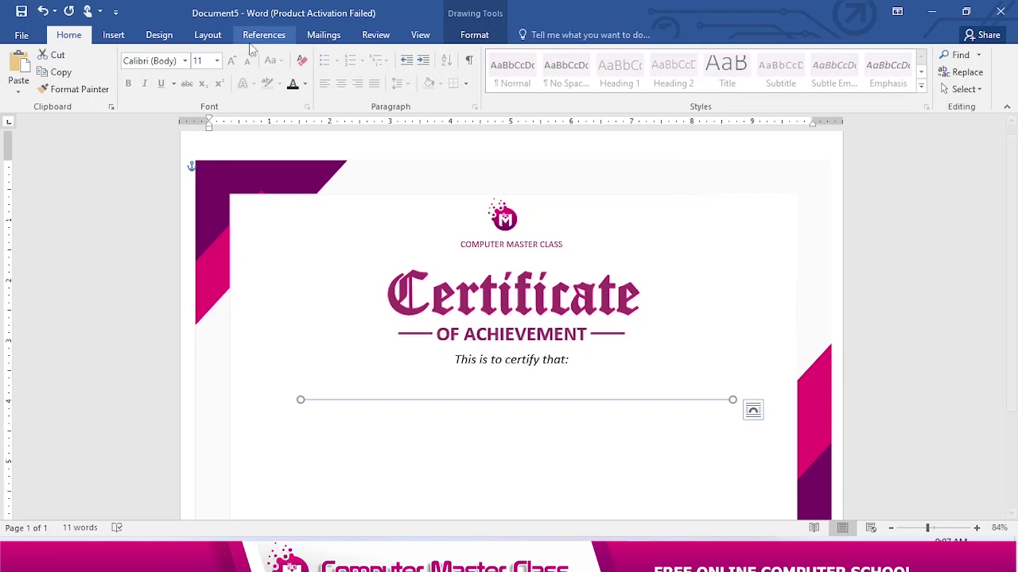
click(474, 35)
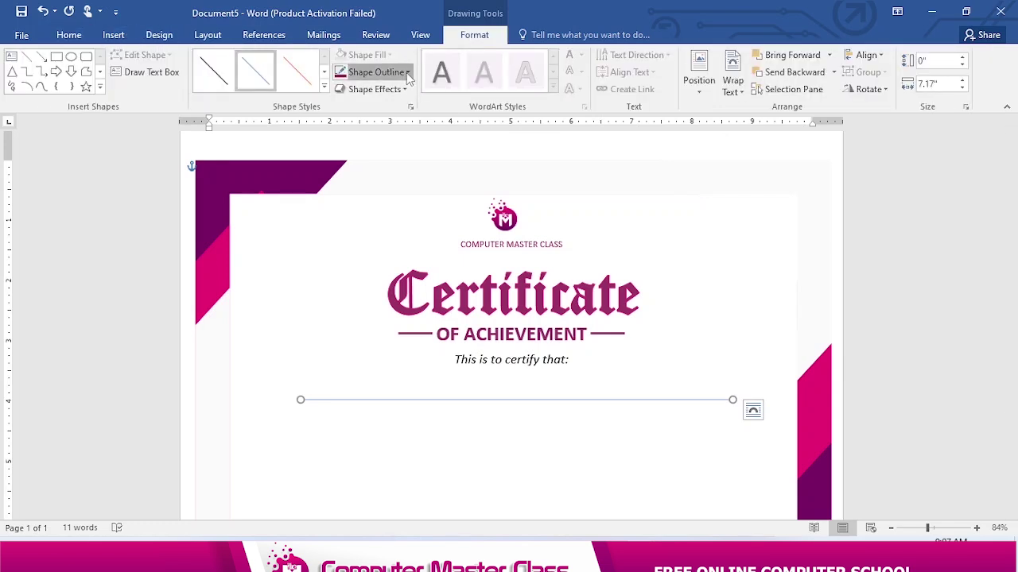
click(373, 72)
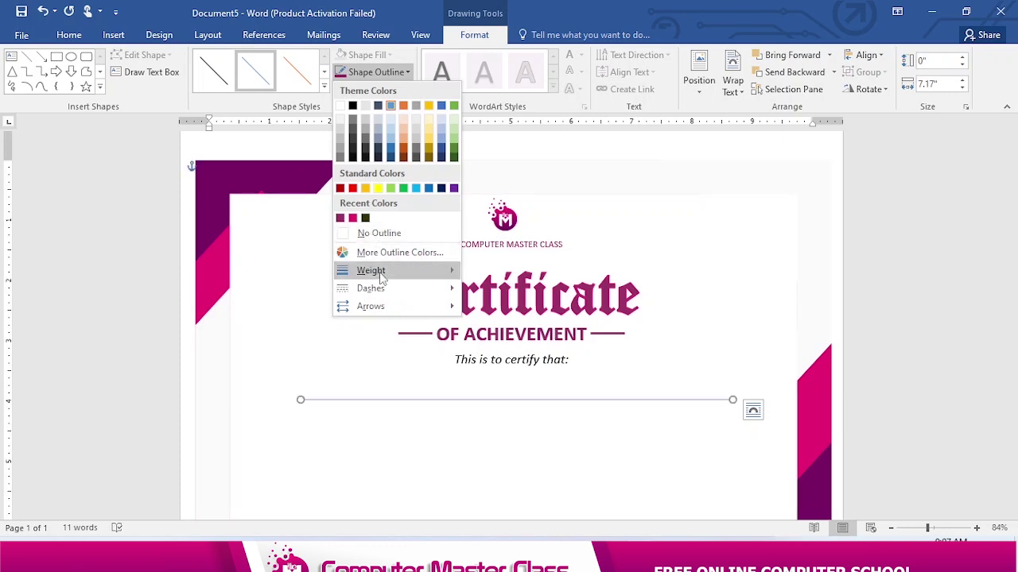
mouse_move(380, 277)
click(517, 321)
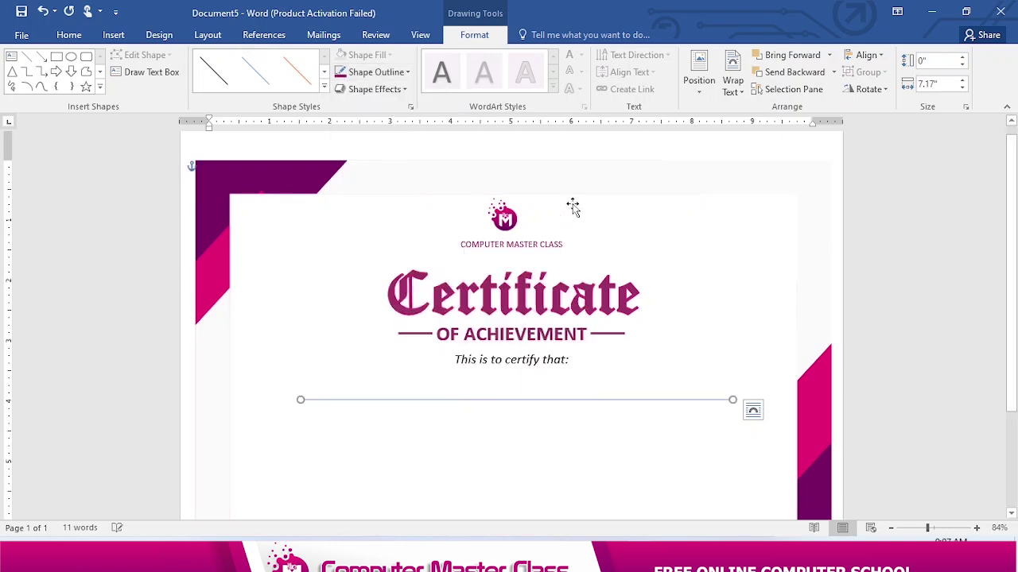
click(409, 72)
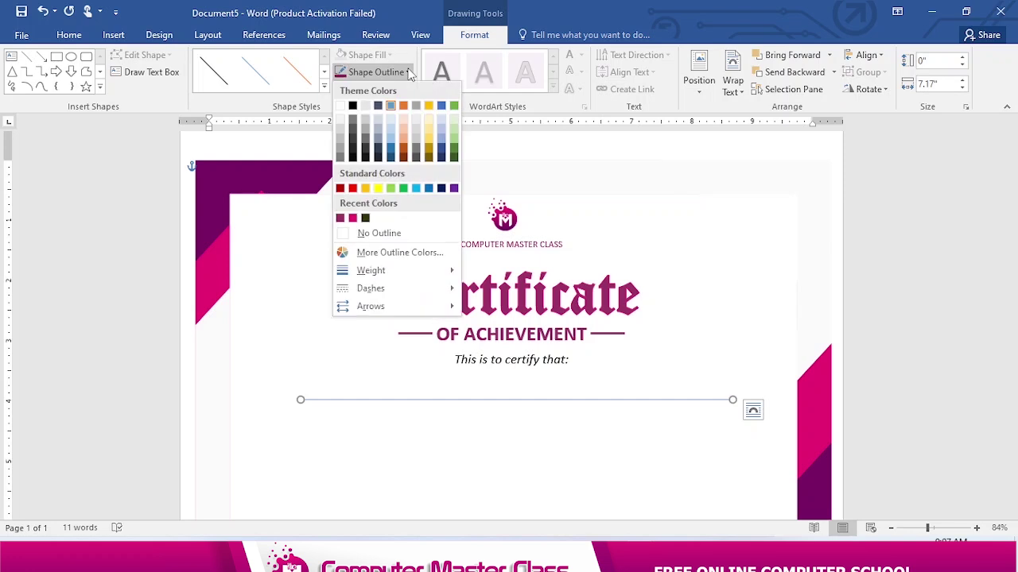
click(341, 218)
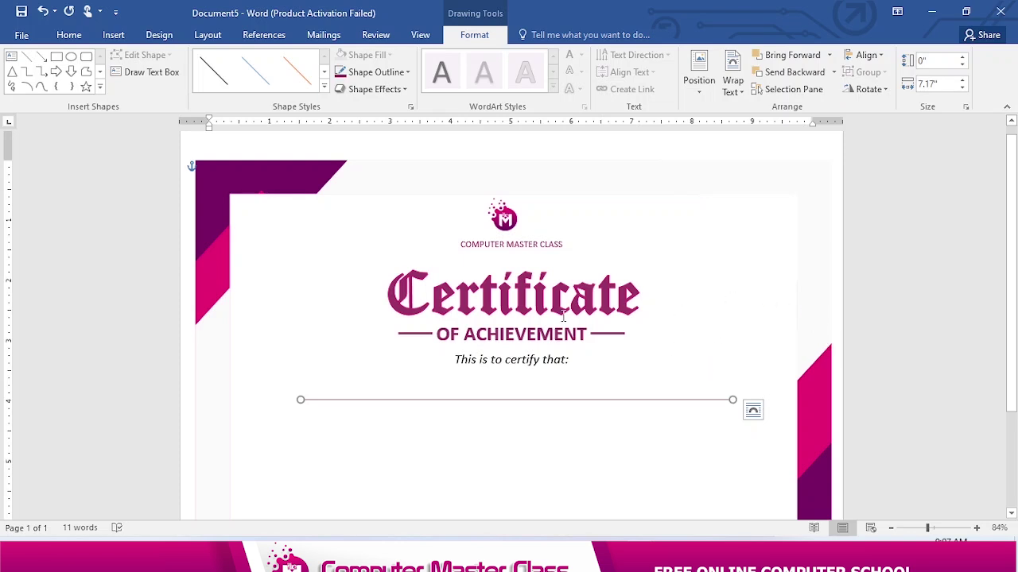
- Duplicate the "This is to certify that:" text box below the long line and nudge the copy slightly up and left
click(547, 358)
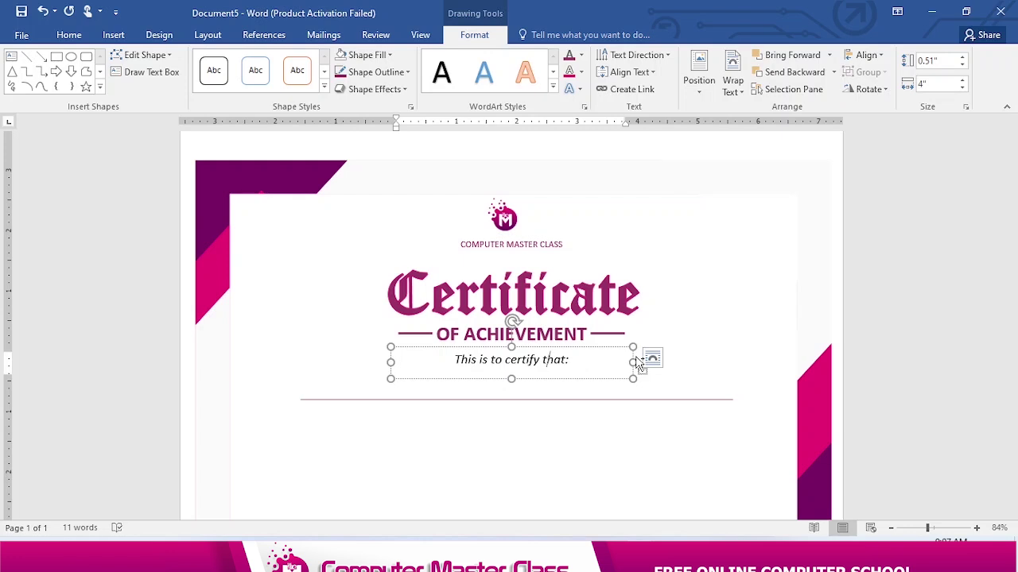
drag(639, 364, 624, 408)
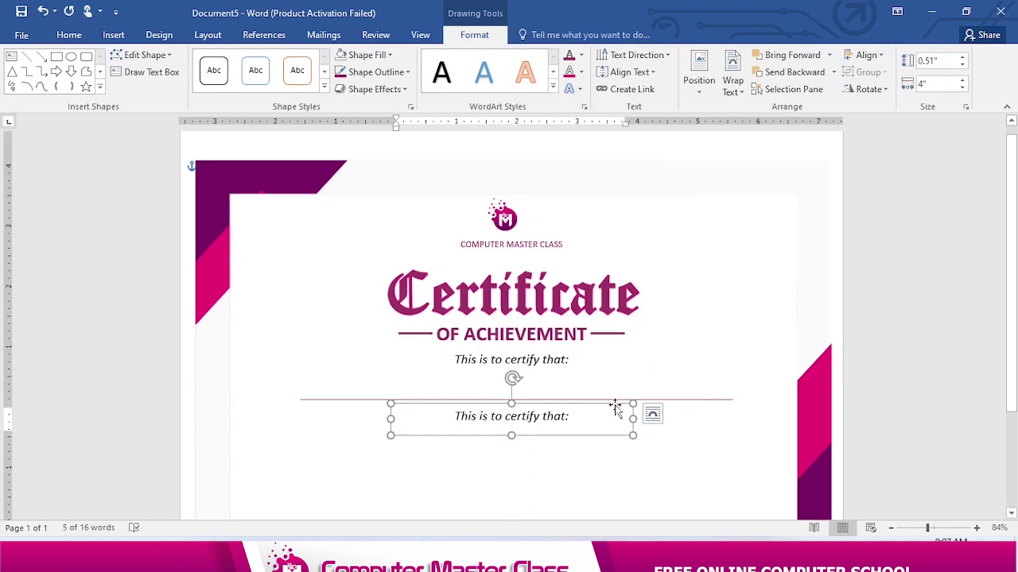
key(Up)
key(Up)
key(Up)
key(Up)
key(Up)
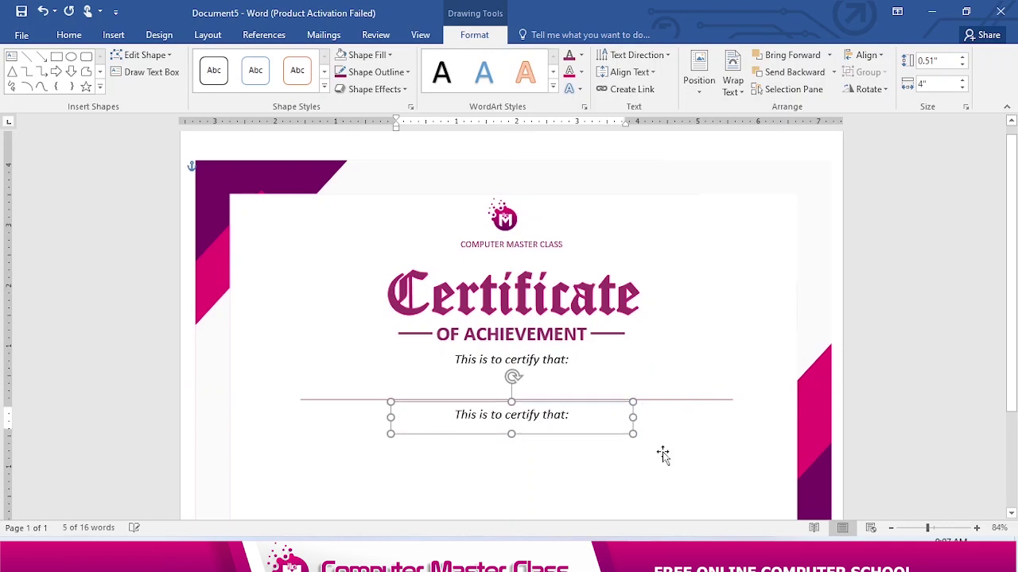
key(Left)
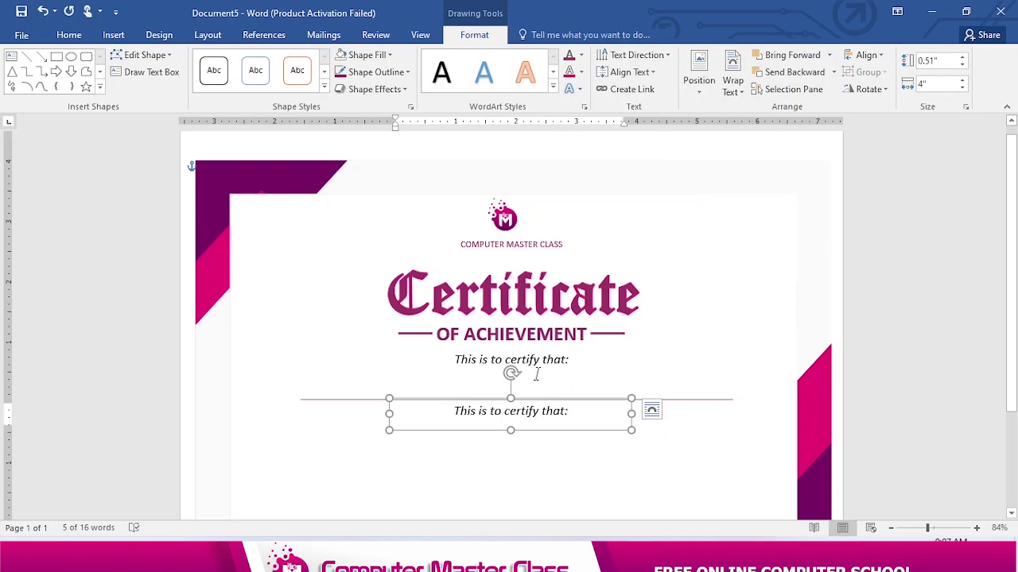
- Replace the copied text with "Have successfully completed the Use of Microsoft Word 2016 at Computer Master Class. And He/She is hereby Awarded this certificate"
click(579, 410)
triple_click(580, 410)
text(Have successfully completed the Use of)
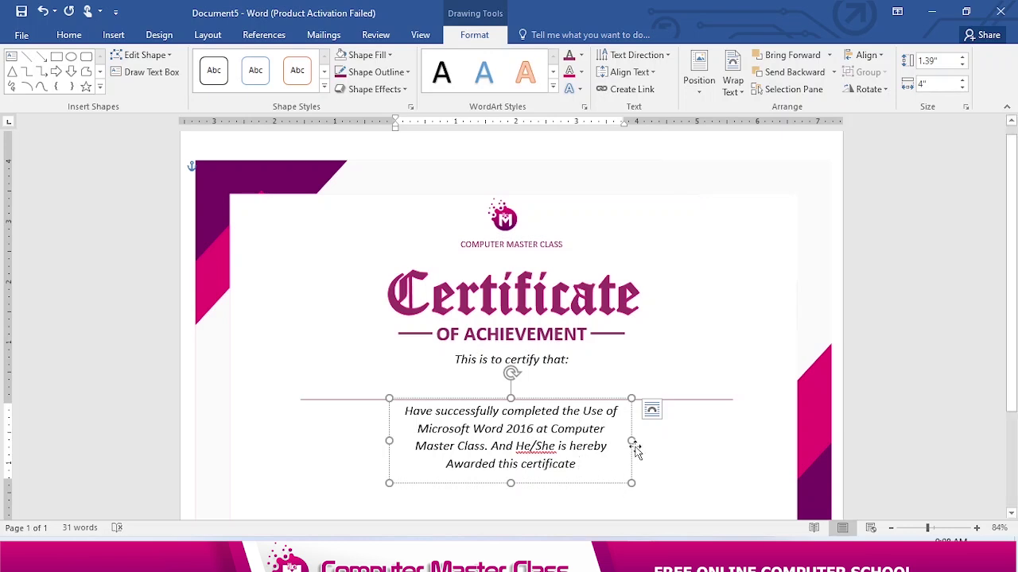
- Widen the certification text box on both sides to about 7.38" and end its sentence with a full stop
drag(633, 441, 734, 431)
drag(389, 432, 280, 424)
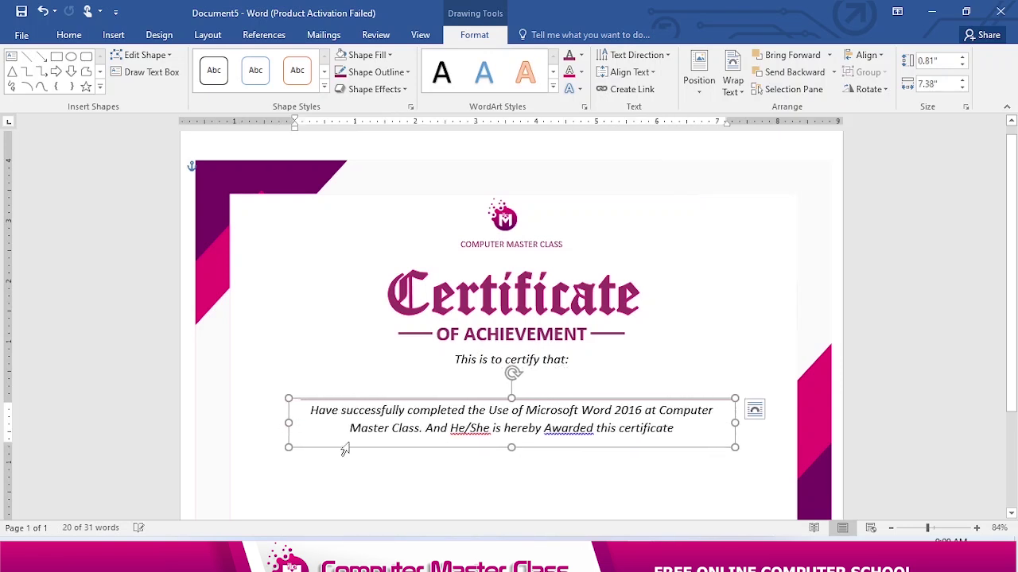
click(678, 428)
text(.)
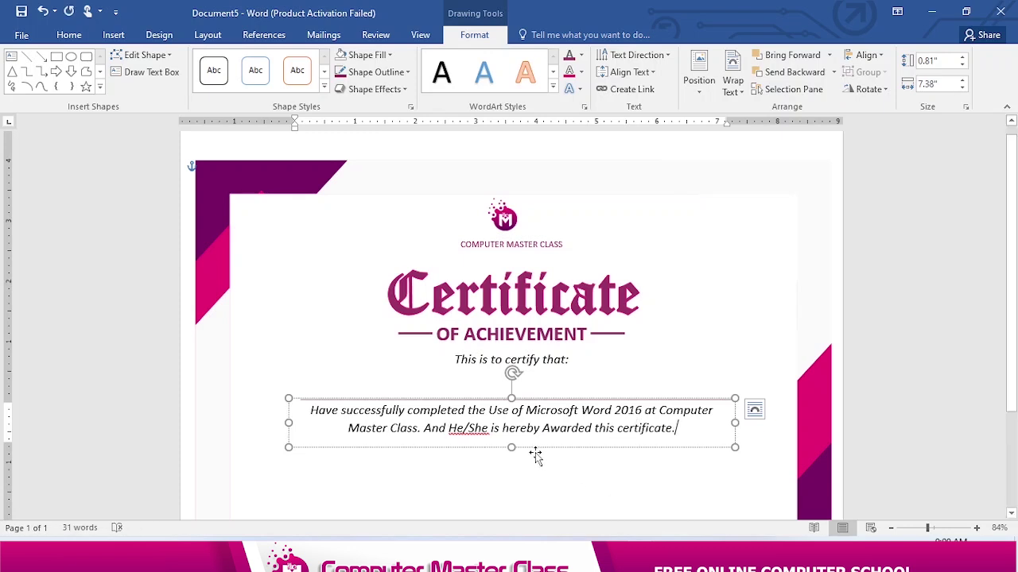
- Heighten the certification text box to about 1.44" and add "Dated this ……… day of ……… 2022" below the sentence, separated by a blank line
drag(511, 448, 511, 485)
click(689, 434)
key(Return)
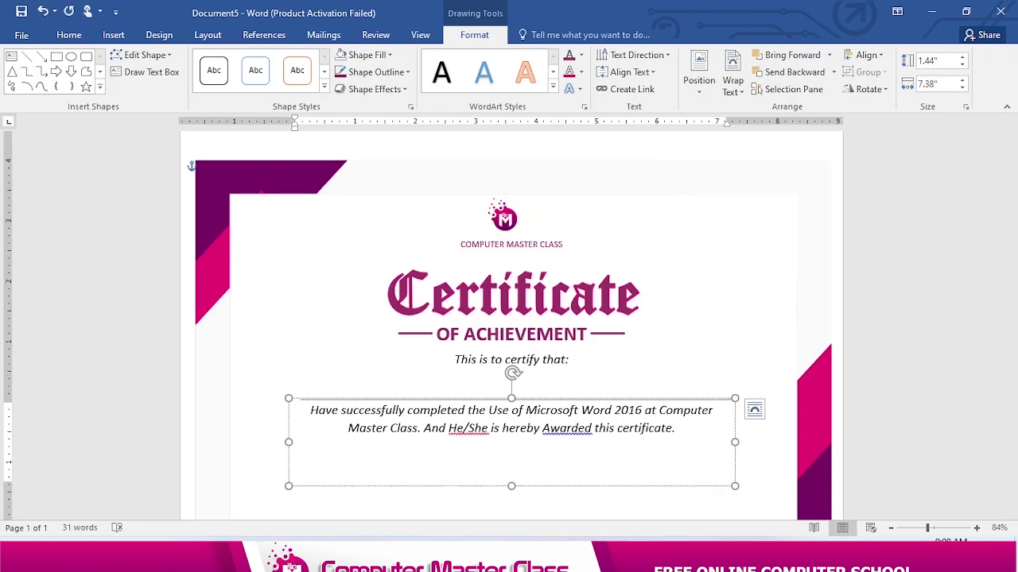
text(Dated this .............................. day of ................)
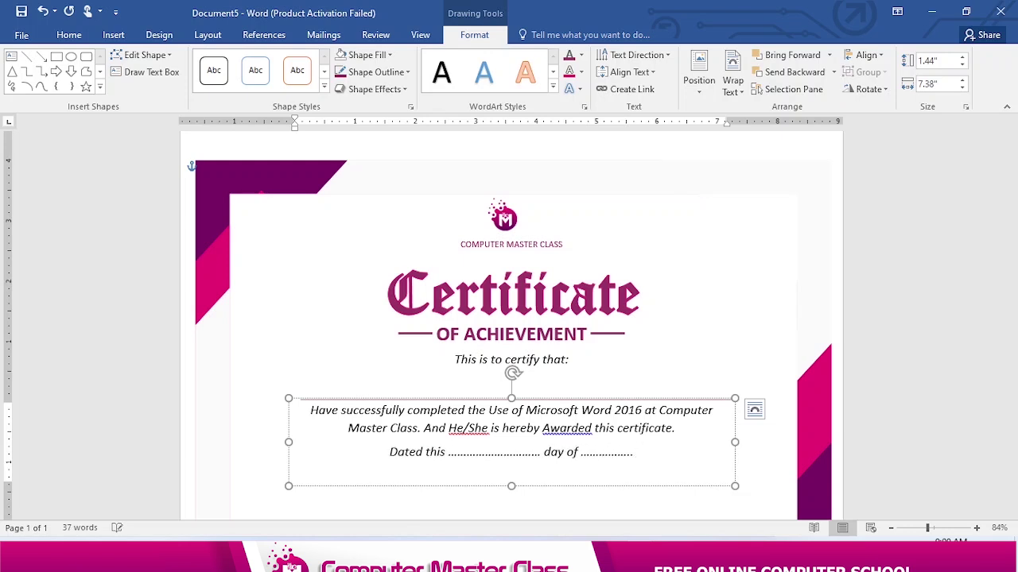
text( 2-)
text(0)
text(22)
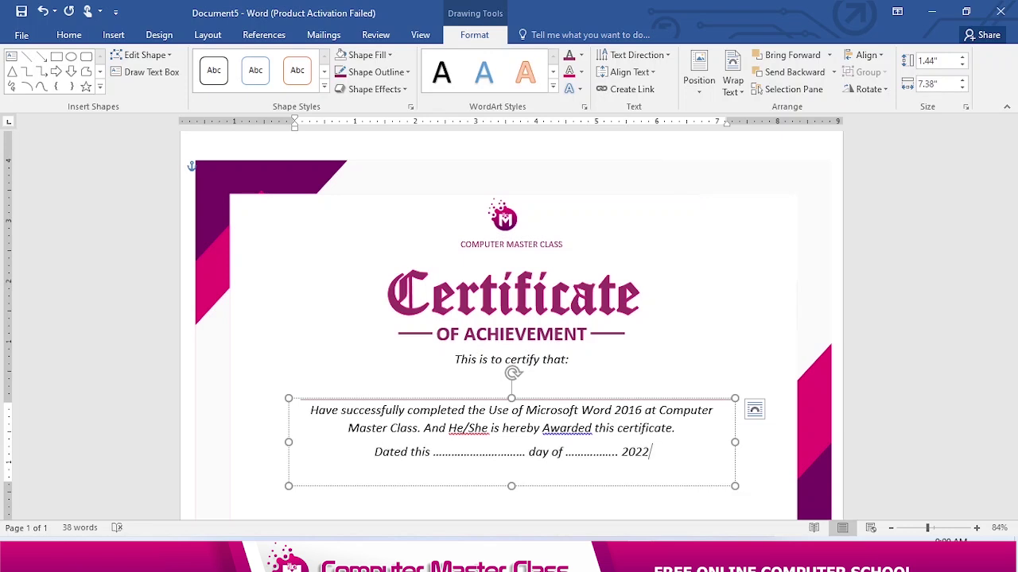
key(Return)
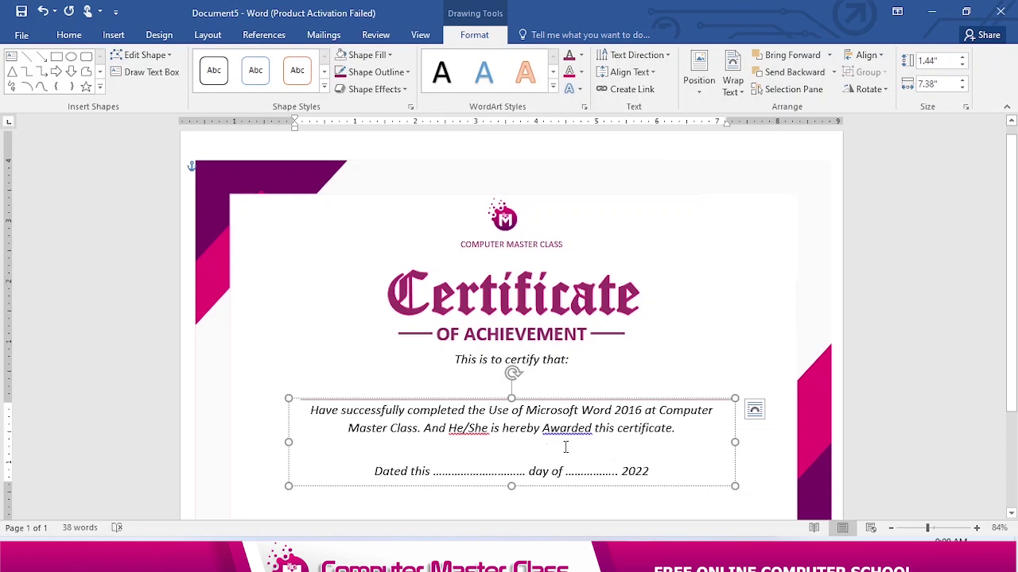
- Reduce the font size of all text in the certification text box by two steps
key(ctrl+a)
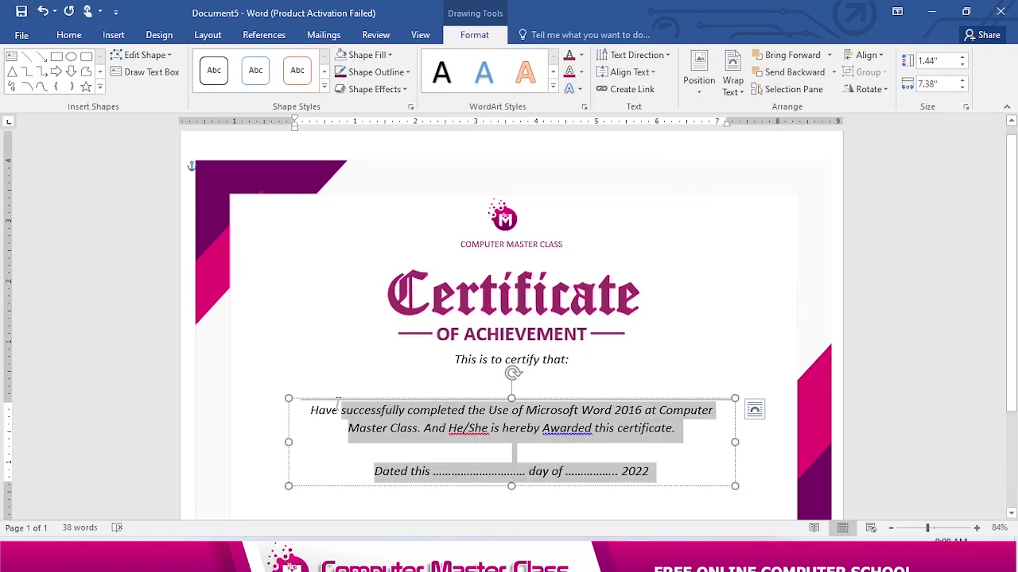
key(ctrl+shift+comma)
key(ctrl+shift+comma)
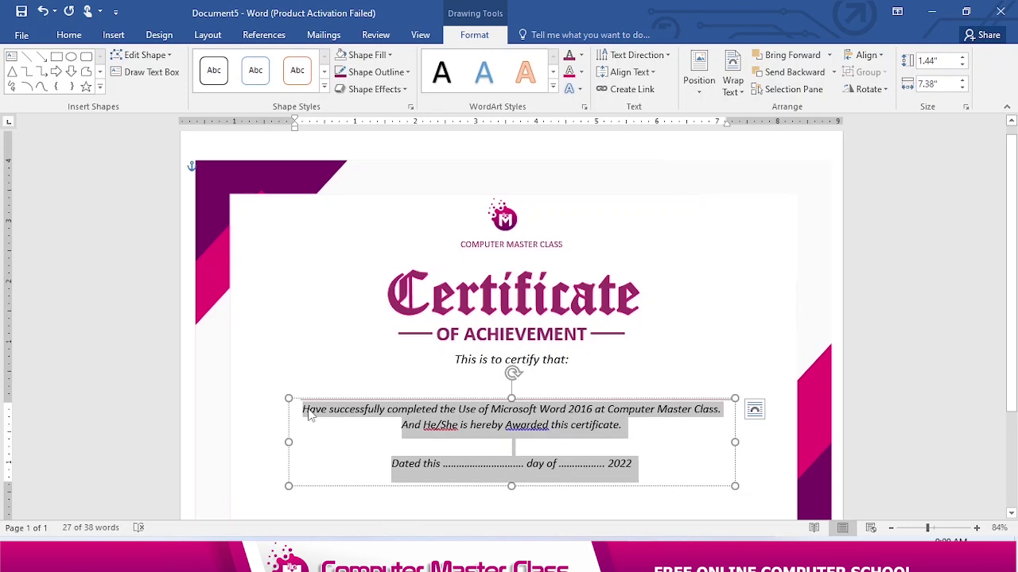
click(817, 341)
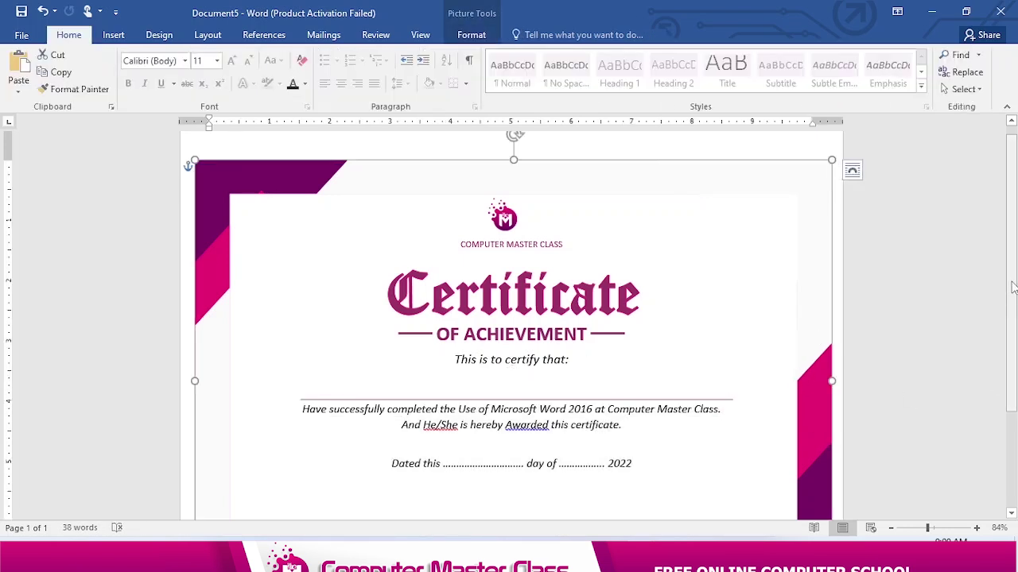
- Insert the picture "stamp" from the Desktop folder into the certificate
scroll(1013, 334, down, 1)
drag(1013, 334, 1013, 396)
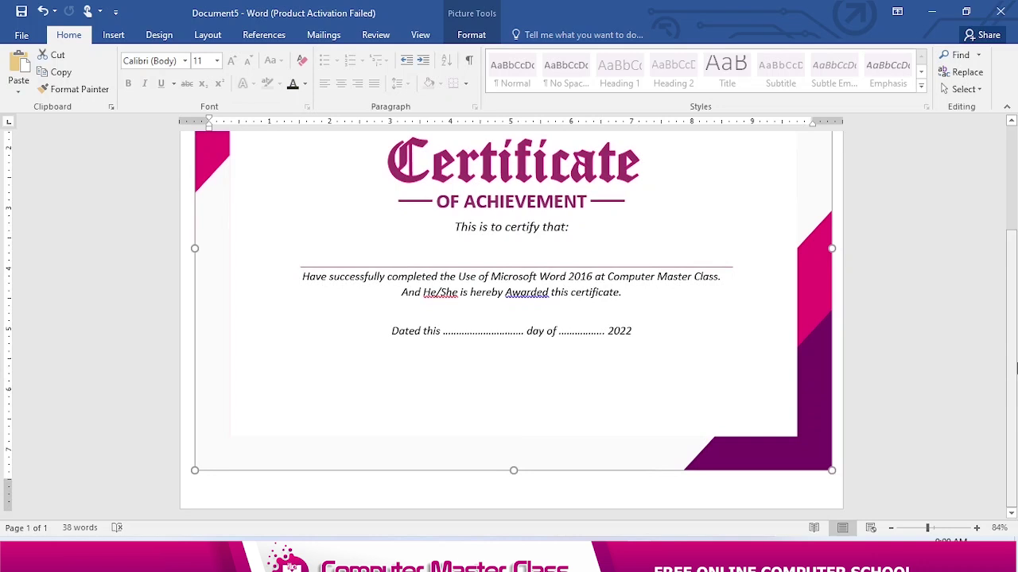
click(650, 344)
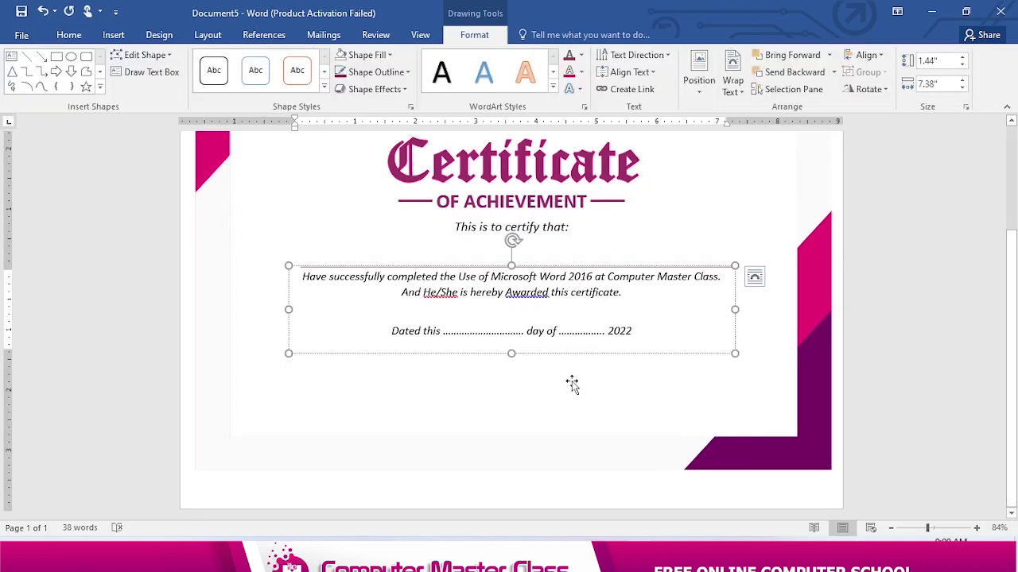
click(649, 395)
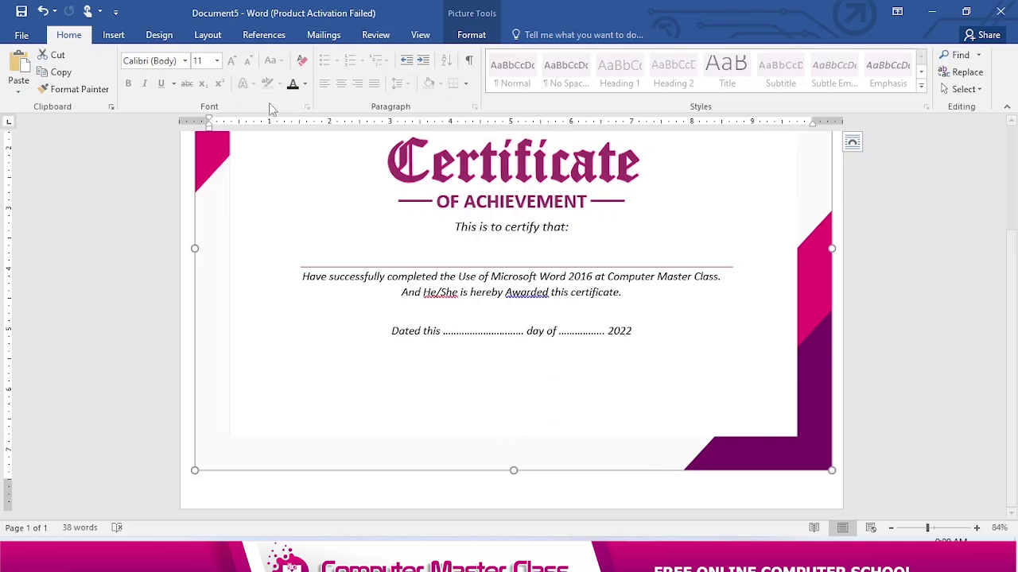
click(113, 35)
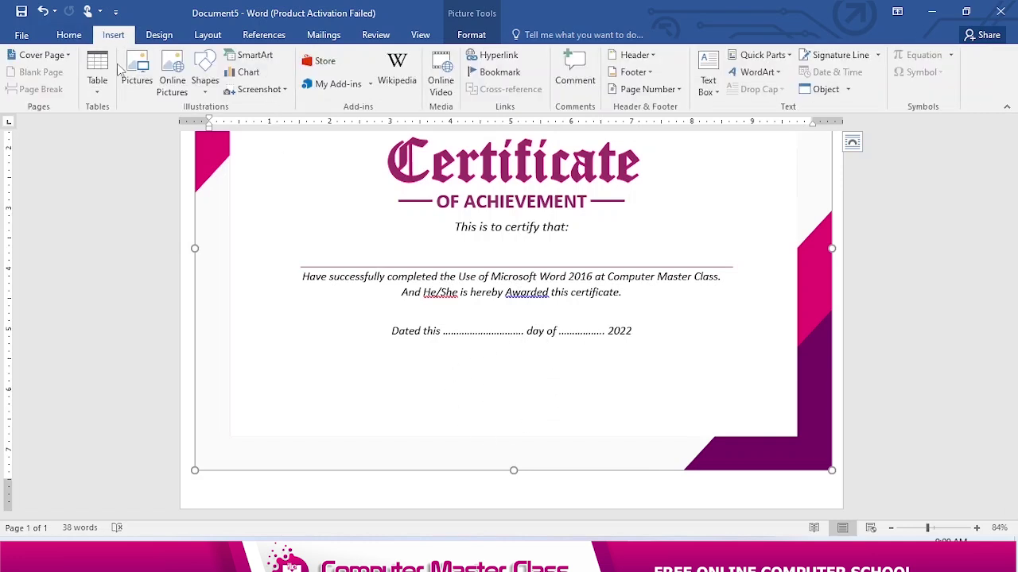
click(145, 94)
scroll(261, 182, down, 2)
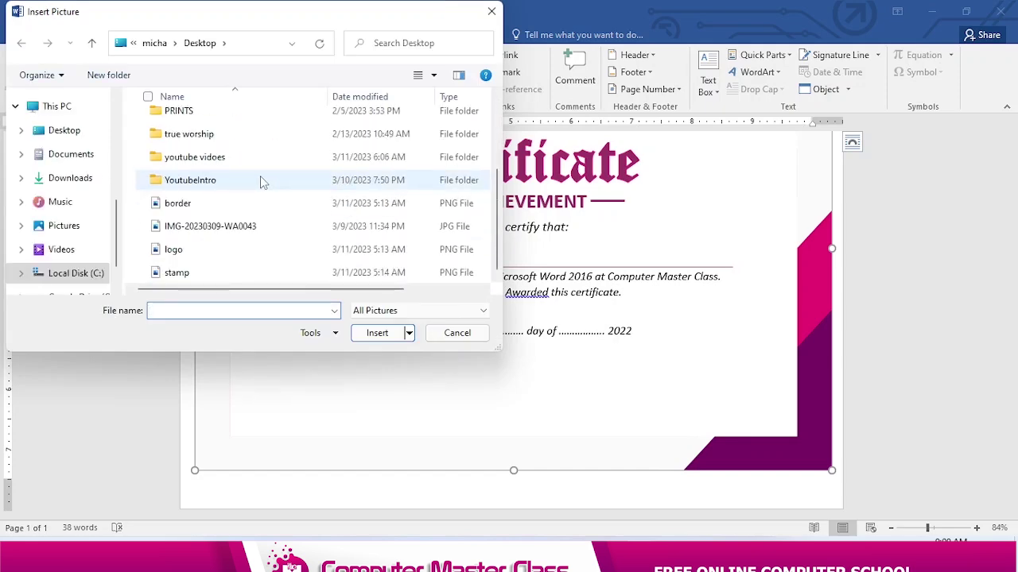
click(185, 274)
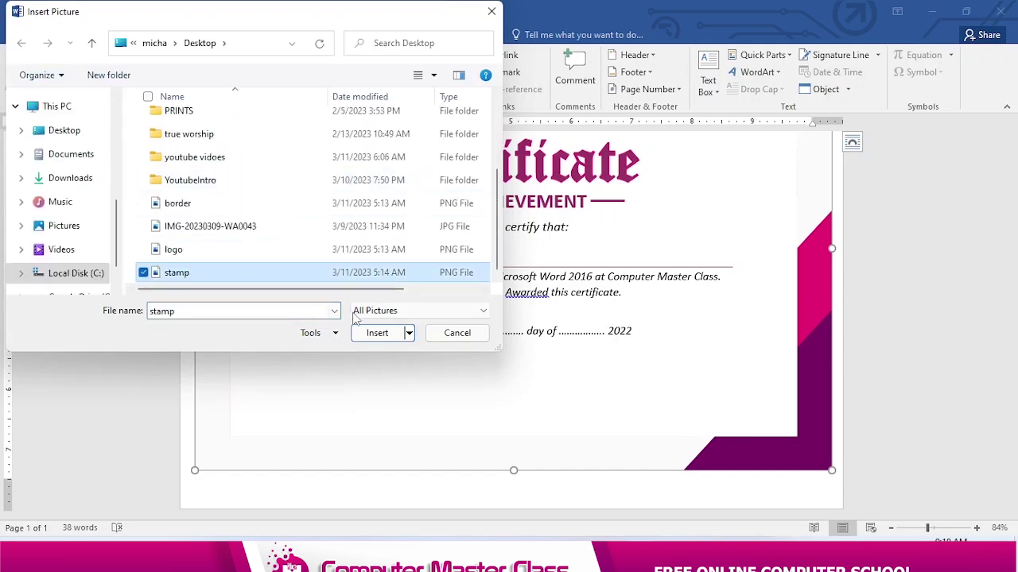
click(370, 332)
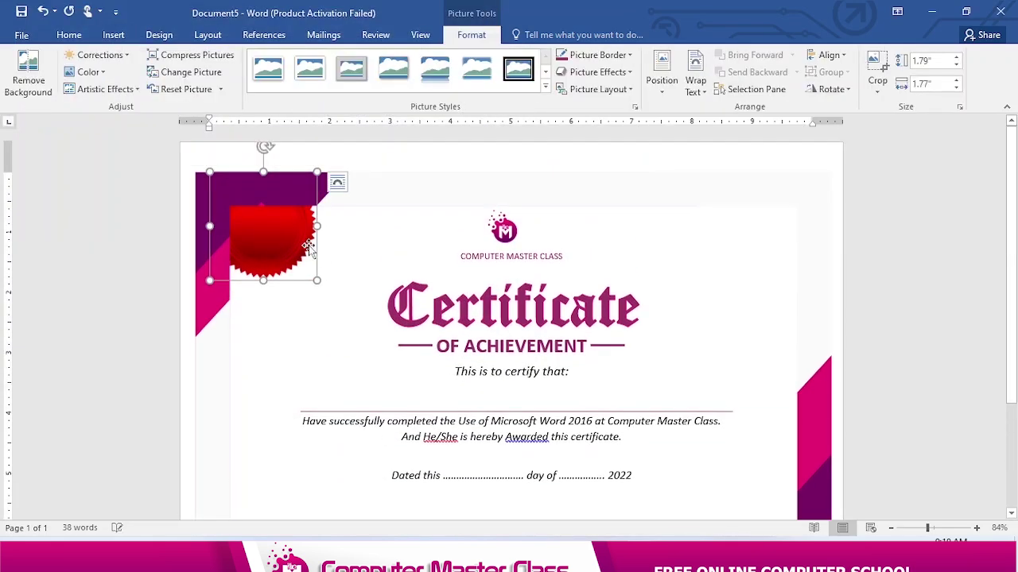
- Set the stamp picture's text wrapping to In Front of Text and move it to the middle of the certificate
click(706, 94)
click(724, 218)
drag(297, 225, 538, 446)
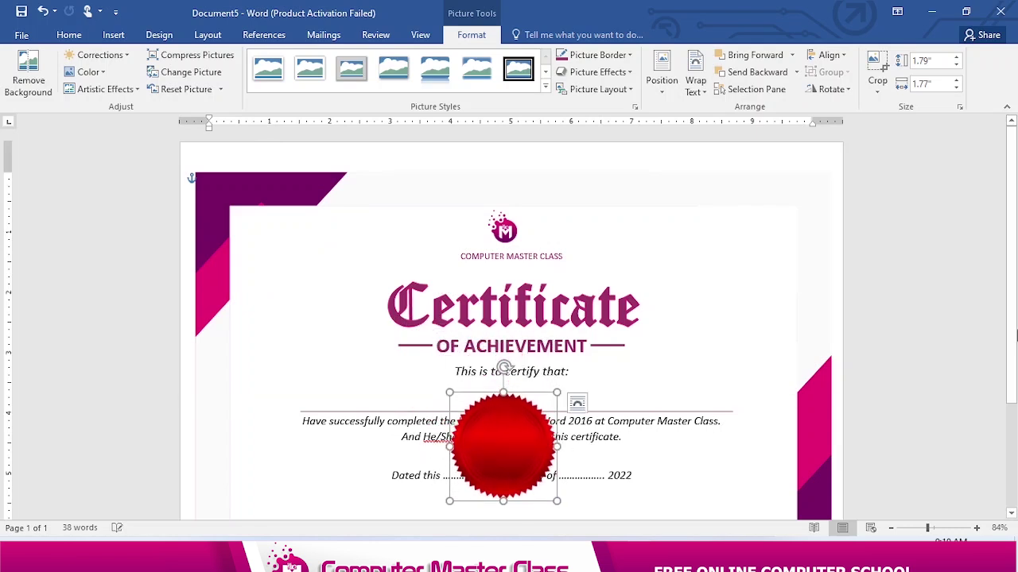
- Shrink the stamp to about 1.59" by 1.58" and place it centred just below the date line
scroll(577, 404, down, 3)
drag(495, 297, 521, 385)
mouse_move(578, 336)
mouse_down()
mouse_move(567, 343)
mouse_move(574, 346)
mouse_up()
drag(517, 380, 519, 372)
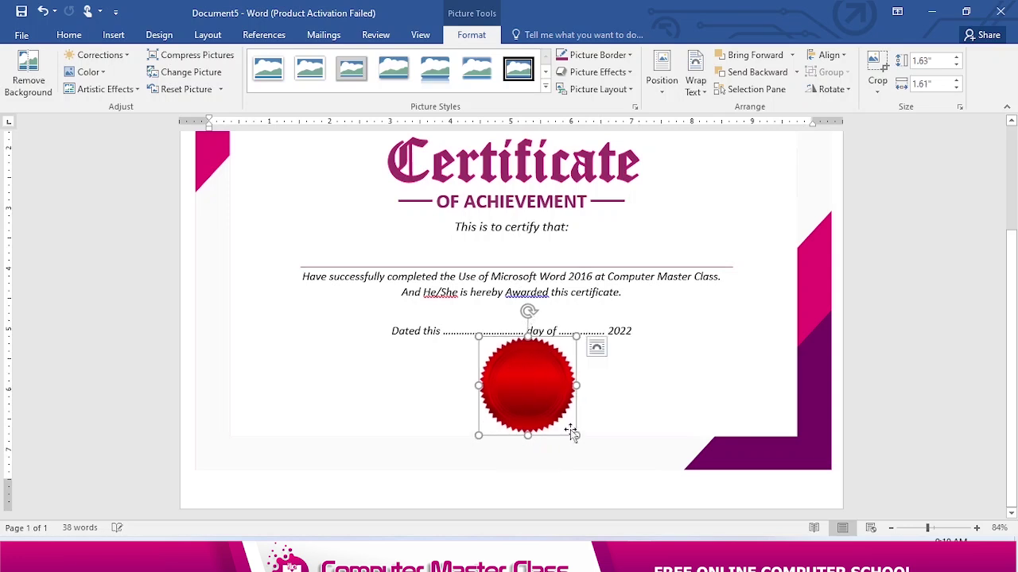
drag(574, 435, 570, 431)
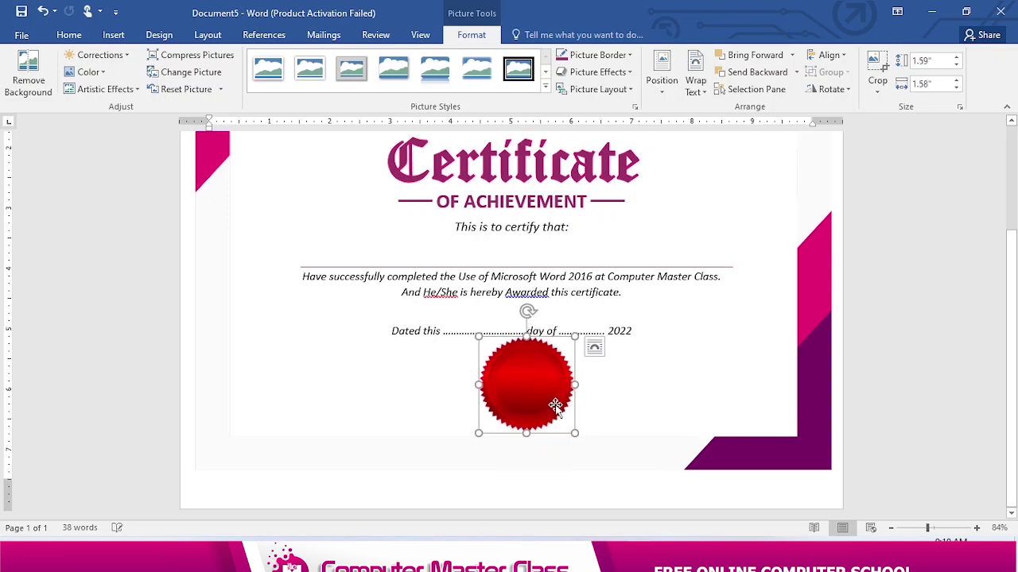
drag(547, 384, 548, 388)
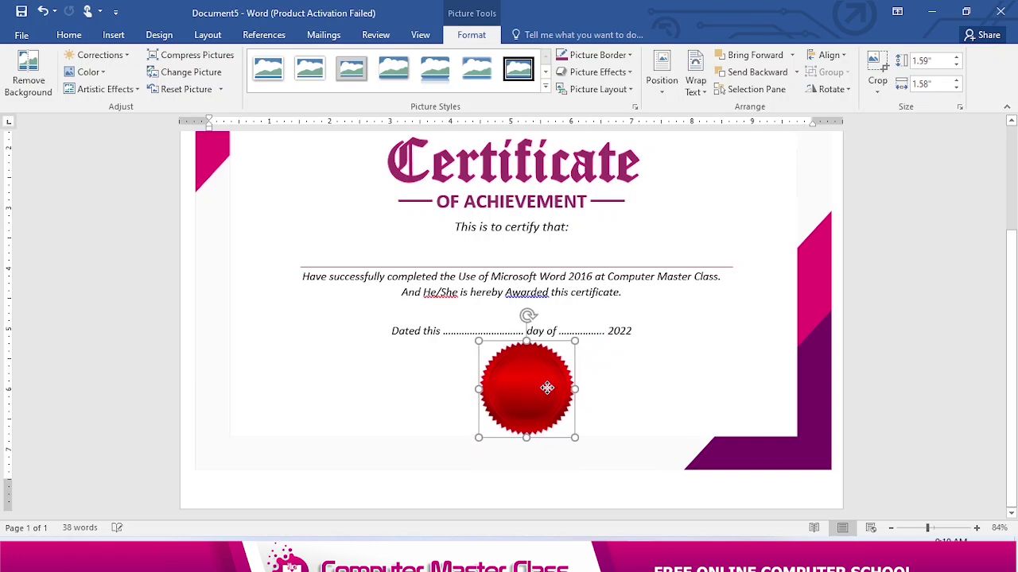
click(656, 222)
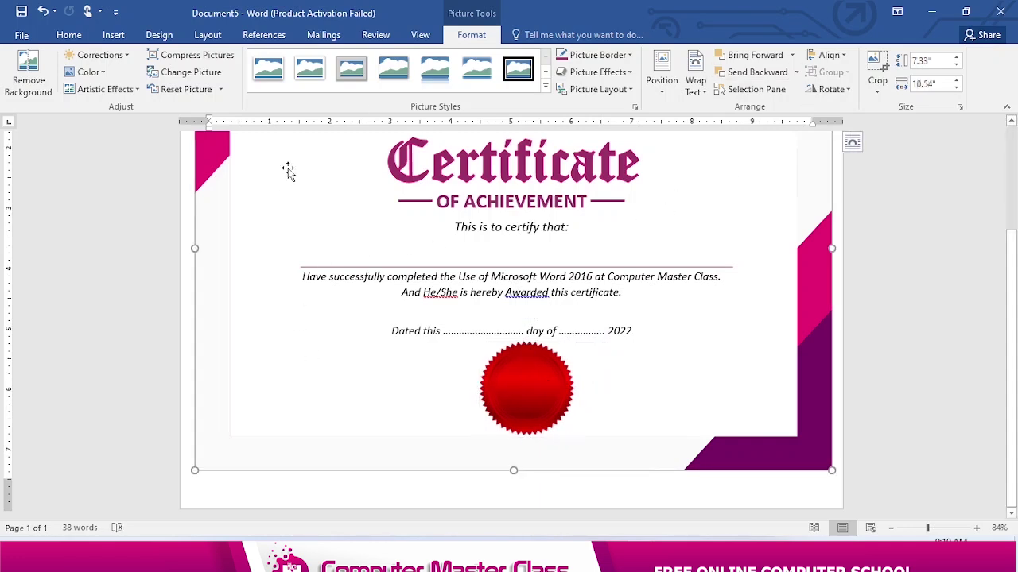
- Insert the picture "logo" from the Desktop folder into the certificate again
click(112, 36)
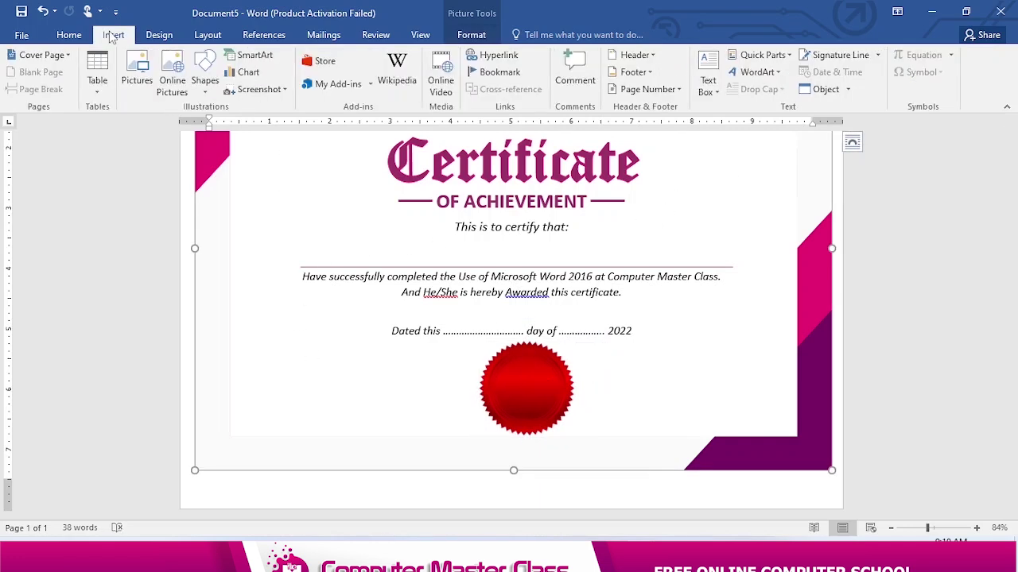
scroll(1012, 296, up, 1)
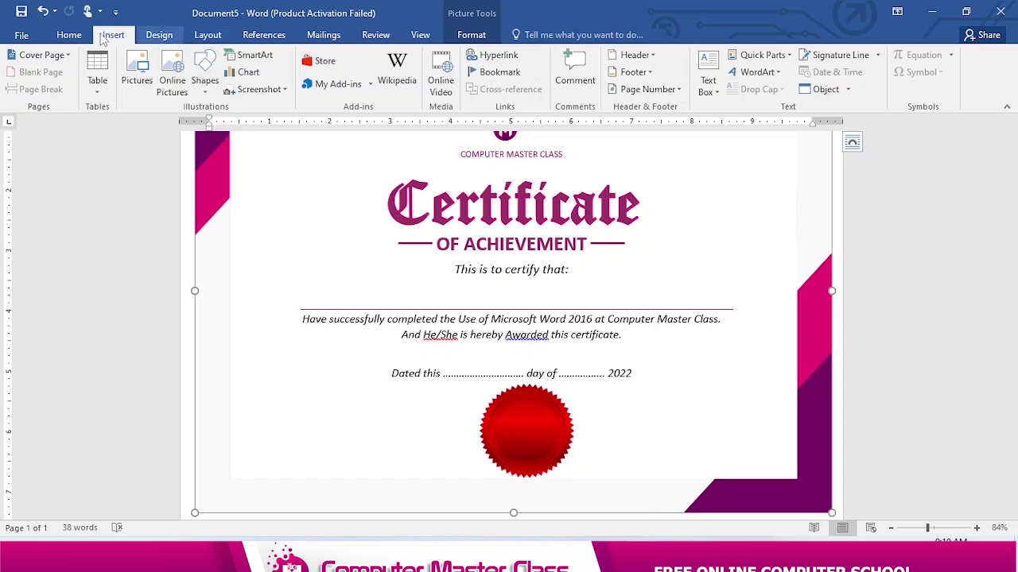
click(137, 80)
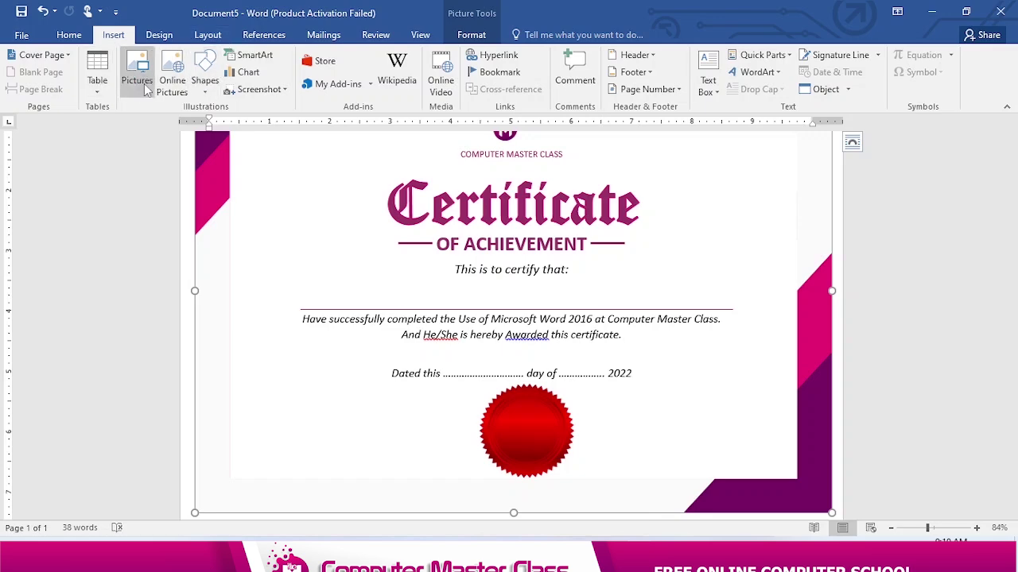
scroll(297, 197, down, 2)
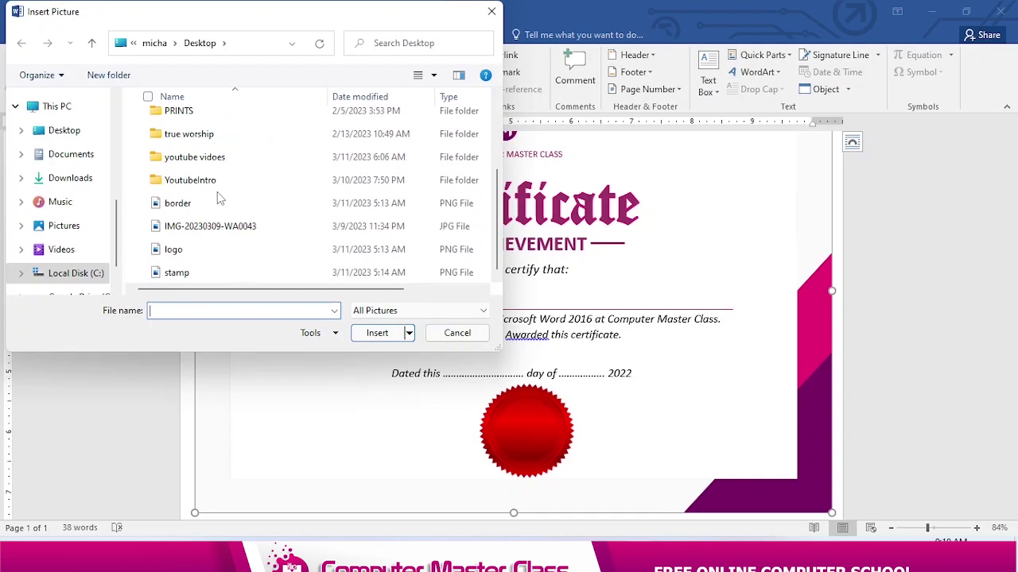
click(172, 249)
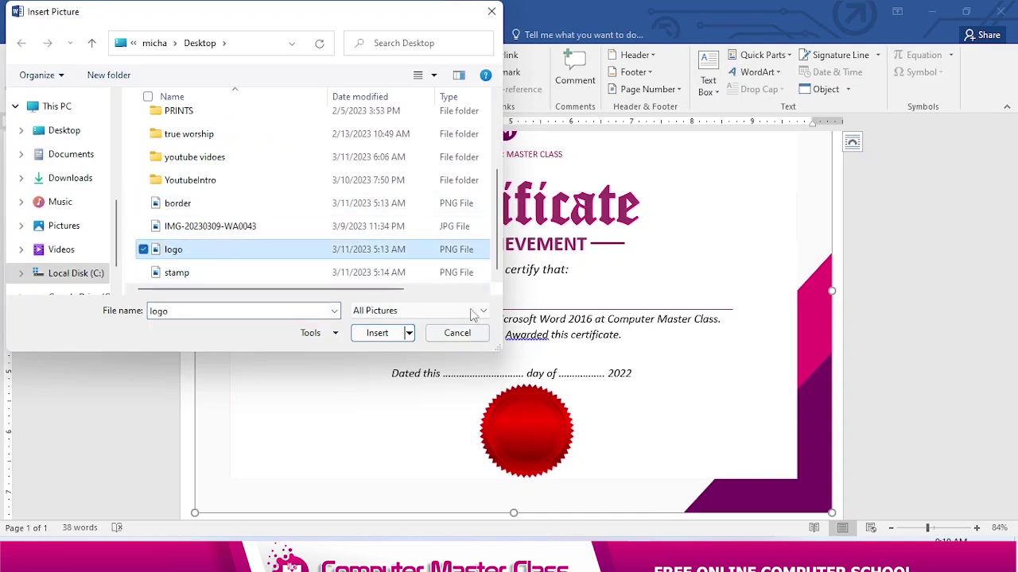
click(377, 332)
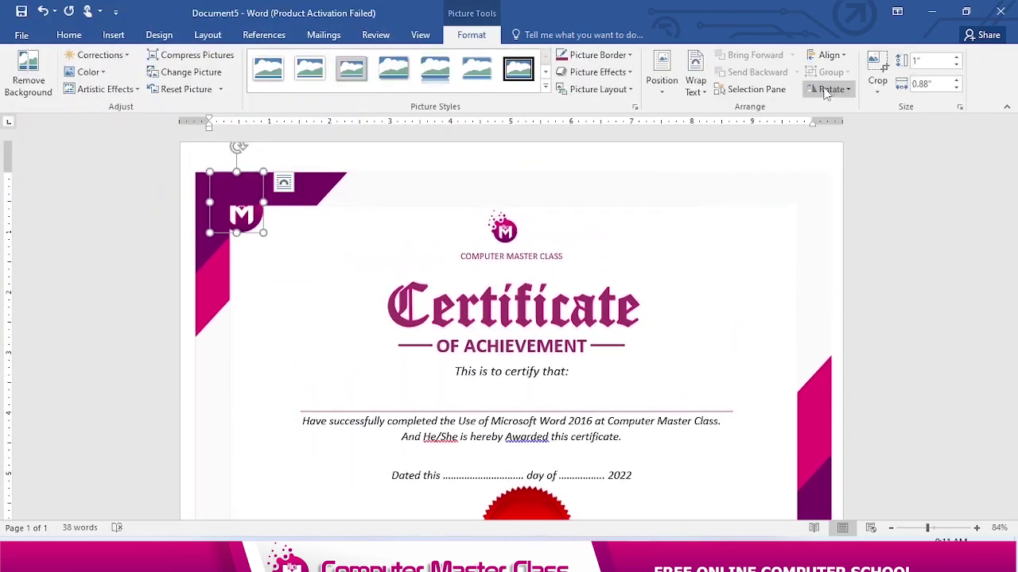
- Set the new logo's text wrapping to In Front of Text and move it over the "OF ACHIEVEMENT" line
click(694, 86)
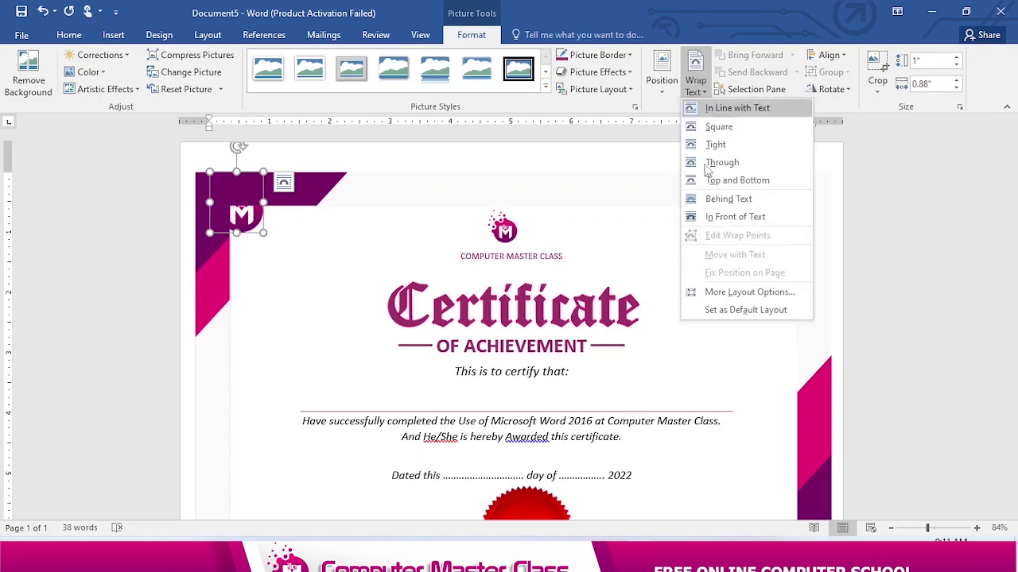
click(720, 215)
drag(243, 213, 457, 349)
- Enlarge the new logo to about 4.28" by 3.78" and centre it over the certificate text
click(483, 367)
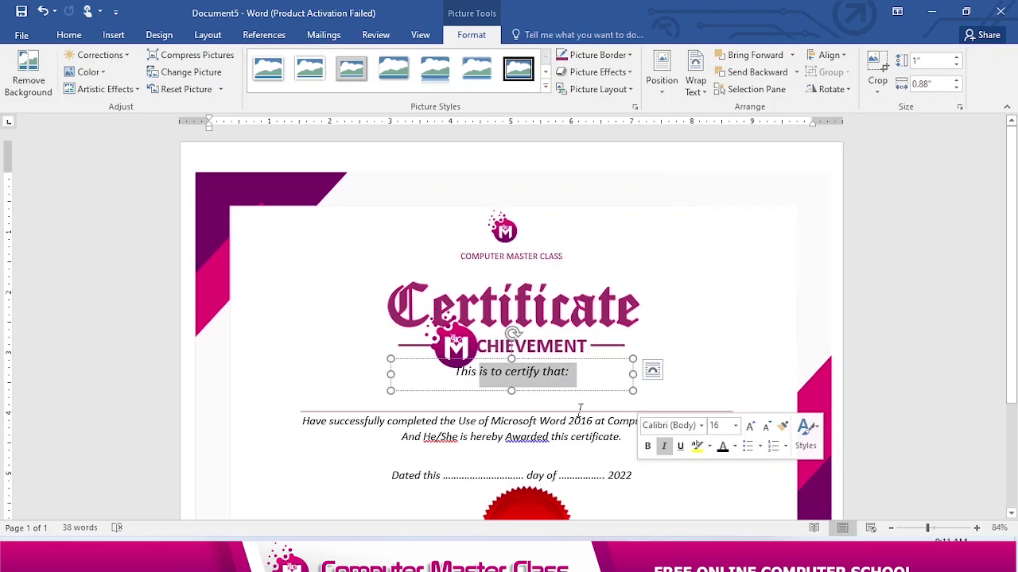
click(457, 335)
drag(478, 368, 638, 495)
drag(547, 413, 528, 383)
drag(617, 275, 634, 263)
drag(605, 374, 596, 375)
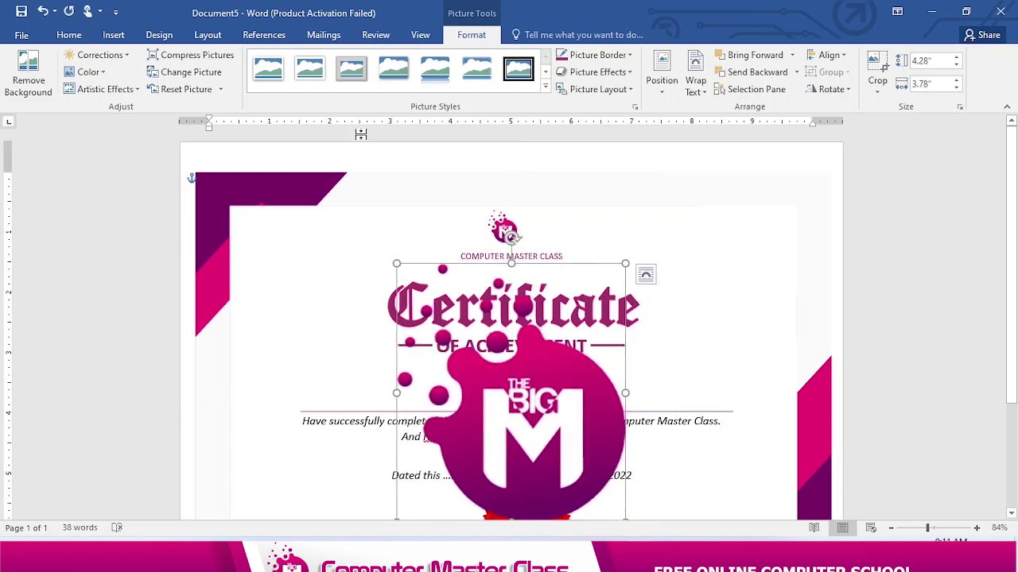
- Recolor the large logo with Washout and apply the Blur artistic effect to it
click(102, 73)
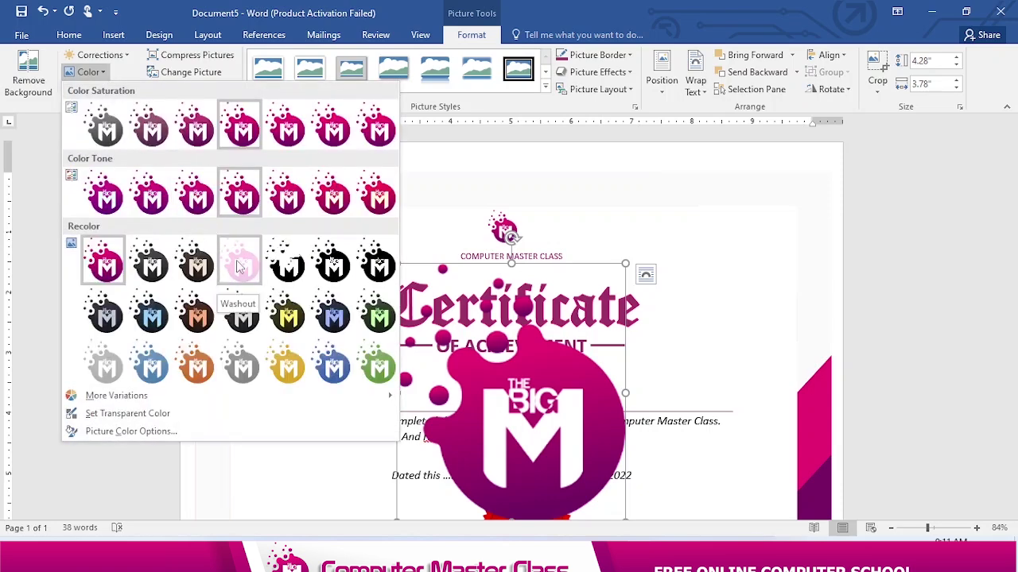
key(Escape)
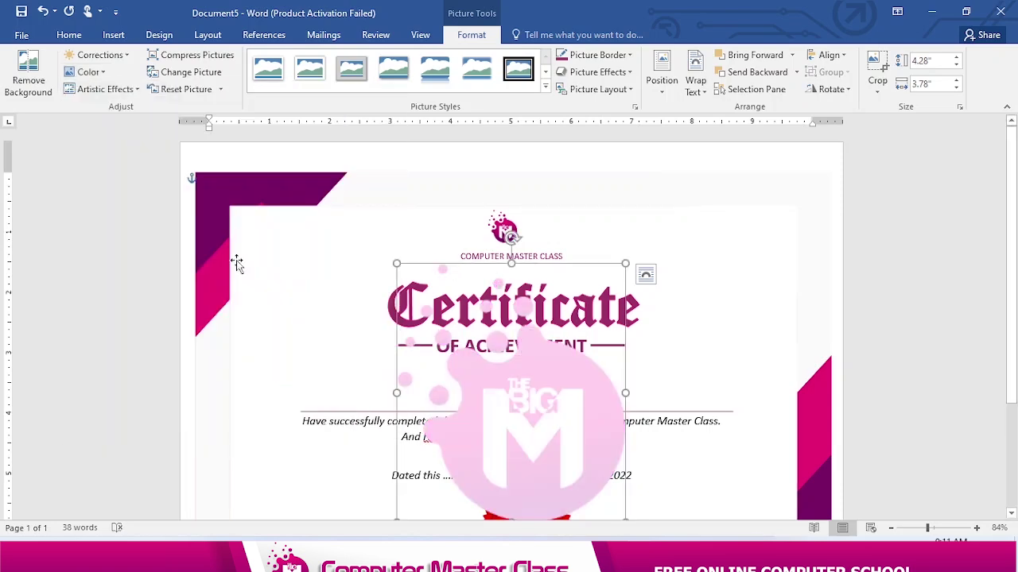
click(109, 78)
click(89, 92)
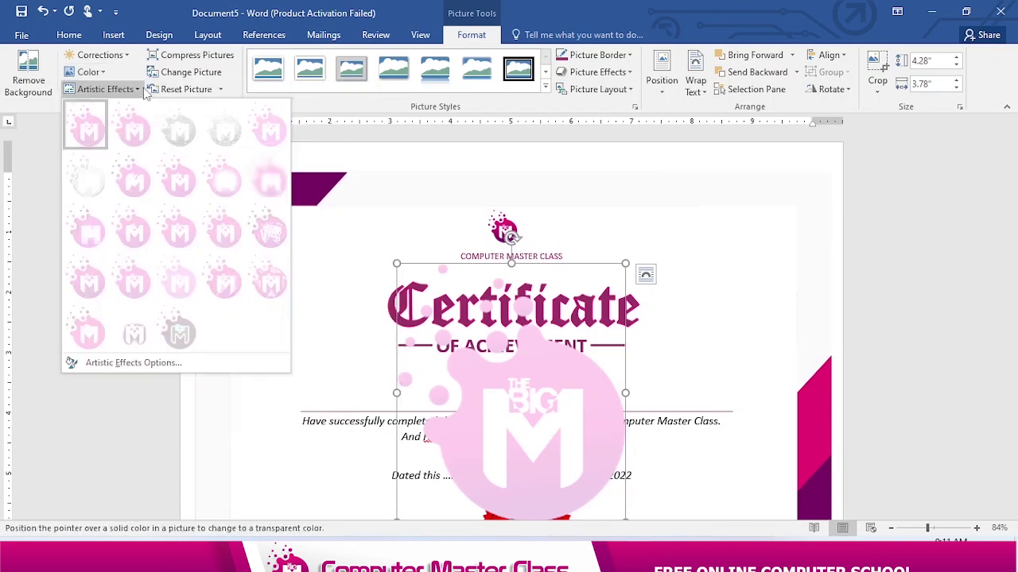
click(269, 189)
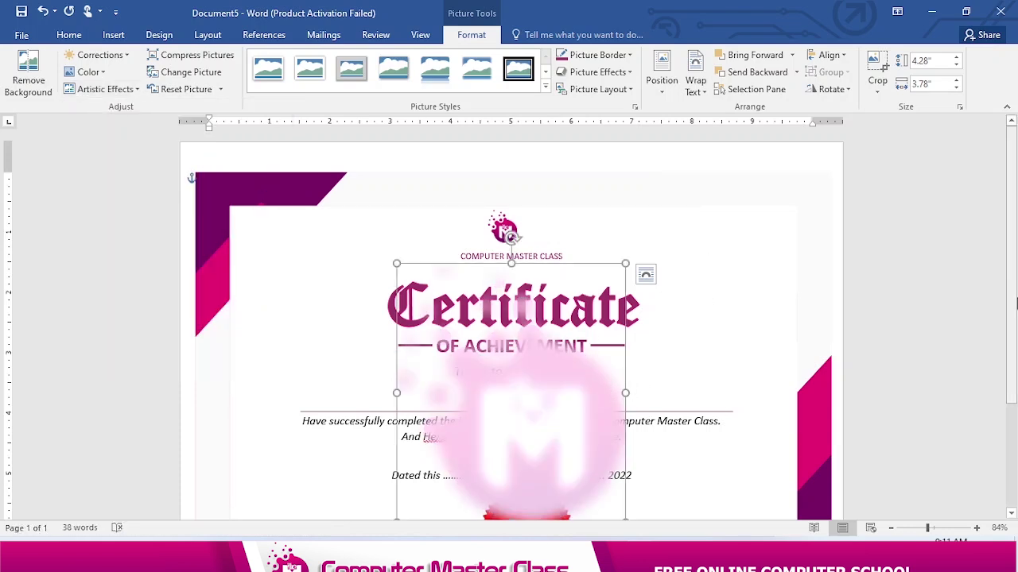
- Move the blurred logo slightly up and set its text wrapping to Behind Text as a watermark
scroll(682, 295, down, 3)
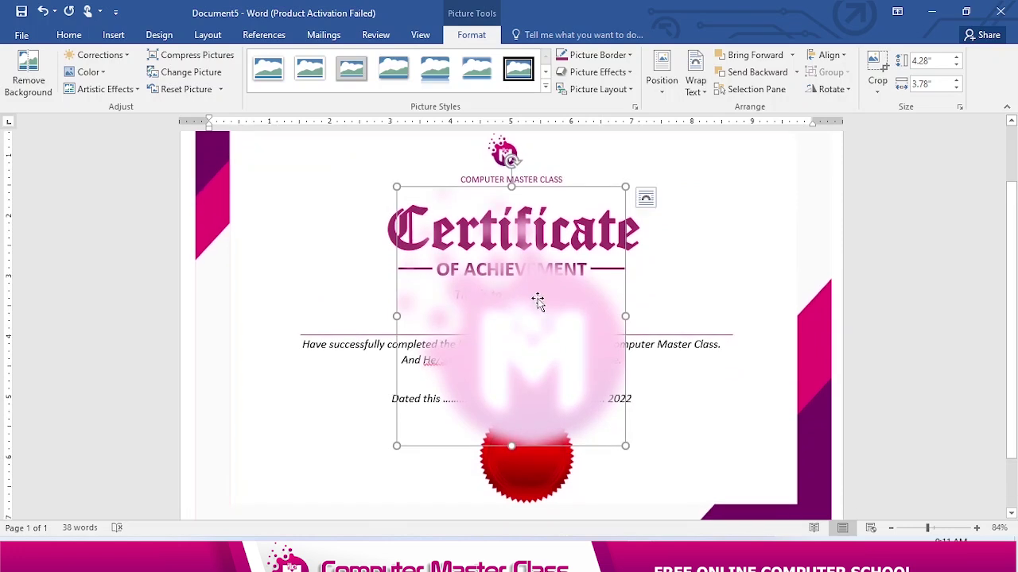
drag(537, 301, 531, 291)
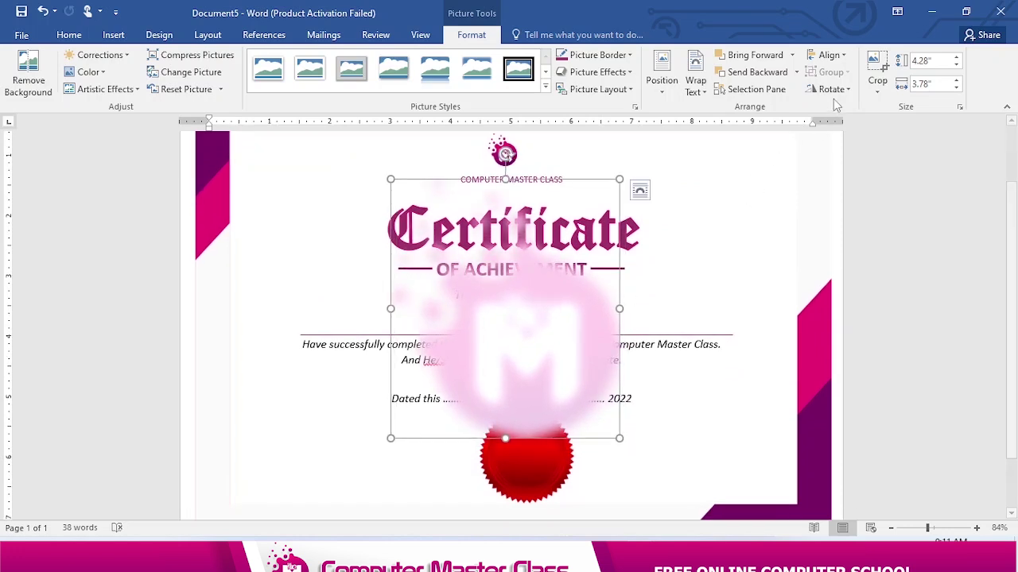
click(699, 89)
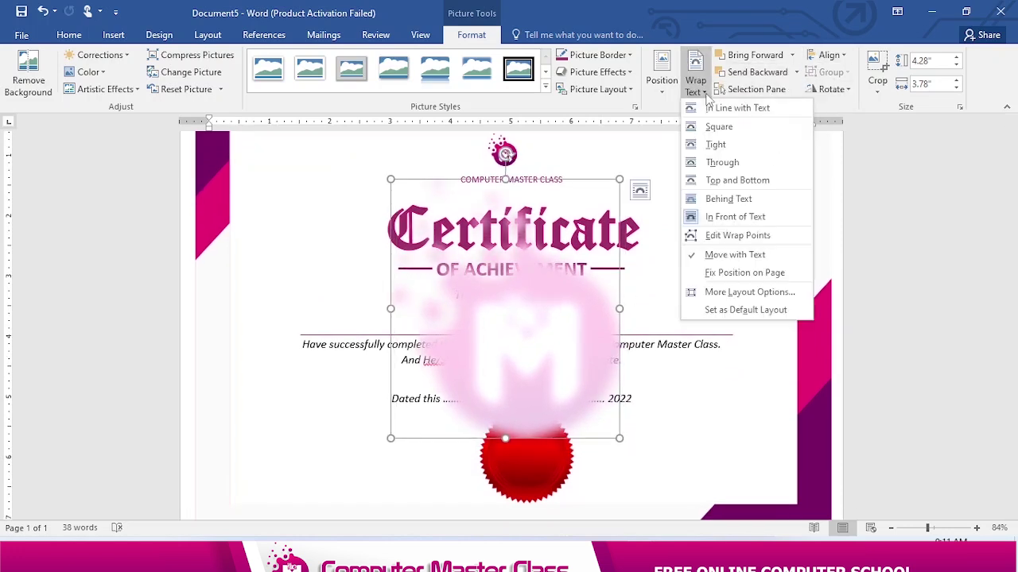
click(728, 201)
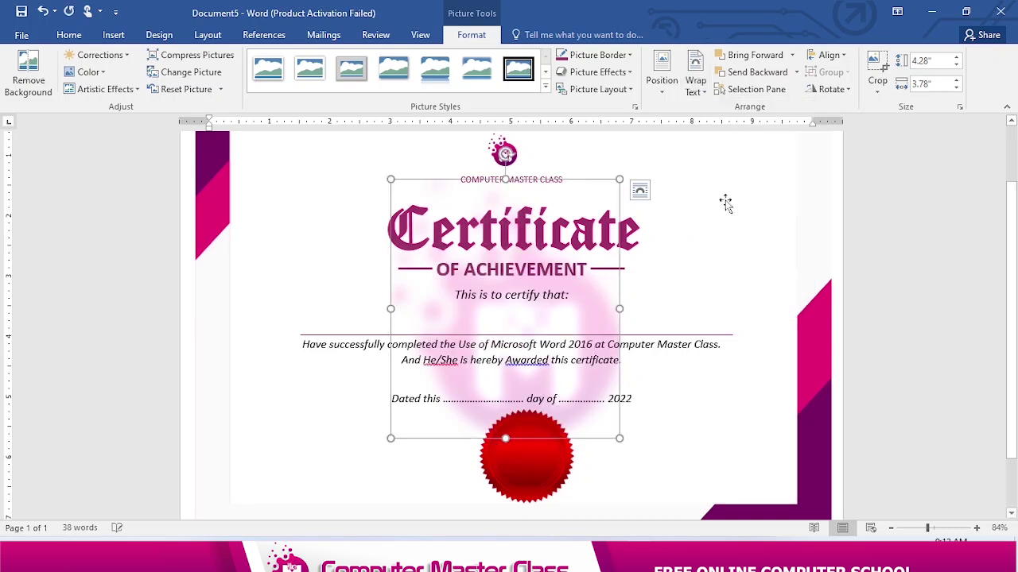
mouse_move(1012, 243)
mouse_down()
mouse_move(1011, 203)
mouse_move(1013, 236)
mouse_up()
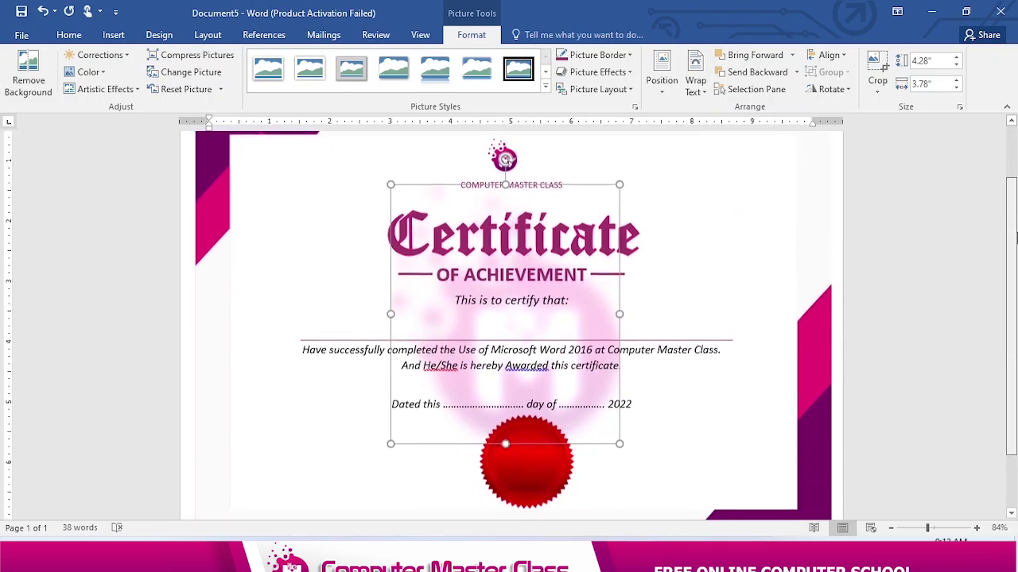
scroll(1013, 236, up, 1)
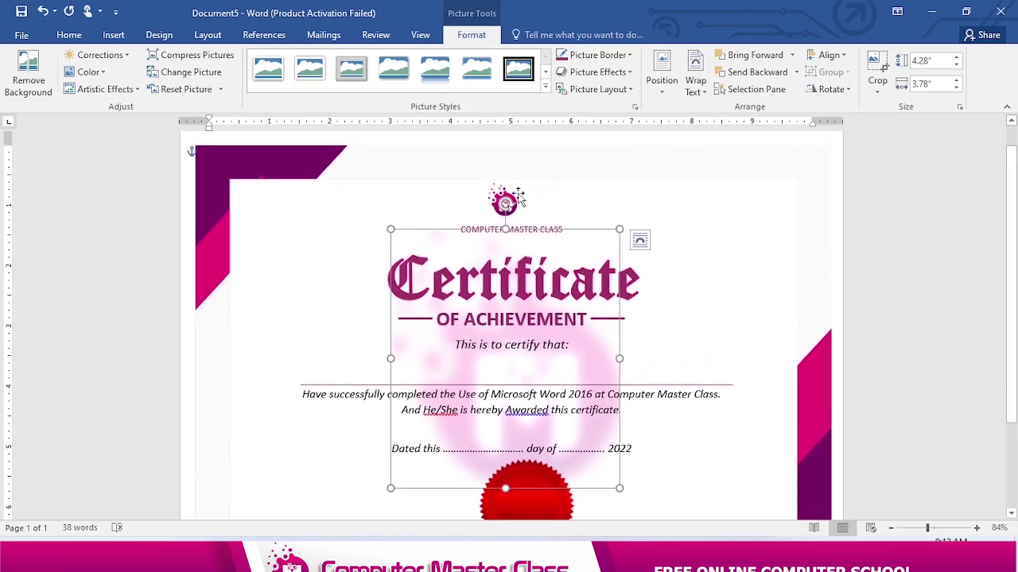
click(692, 237)
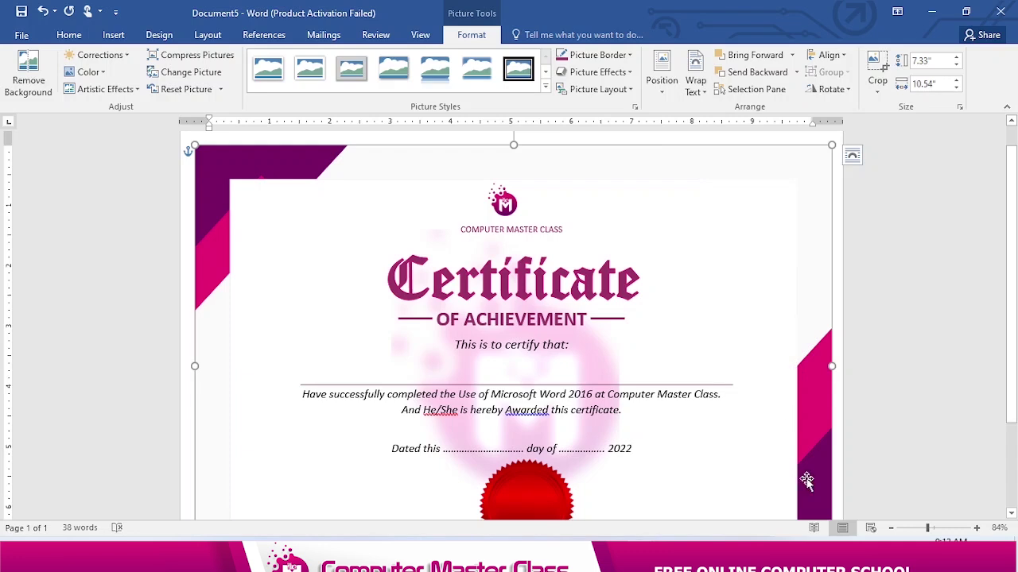
- Draw a rectangle about 6.11" high and 9.27" wide covering the white area inside the certificate's border
scroll(795, 477, down, 2)
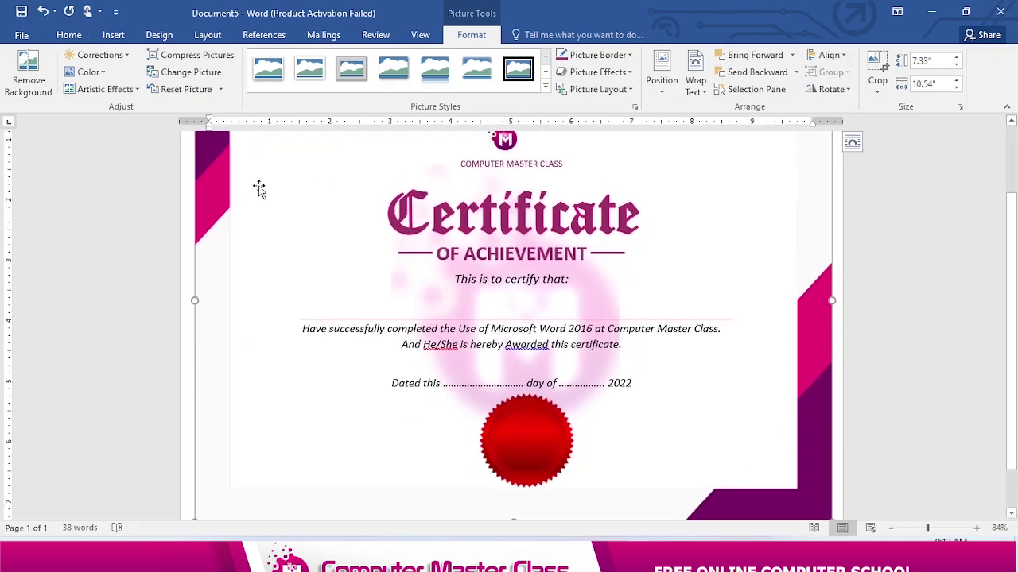
click(117, 36)
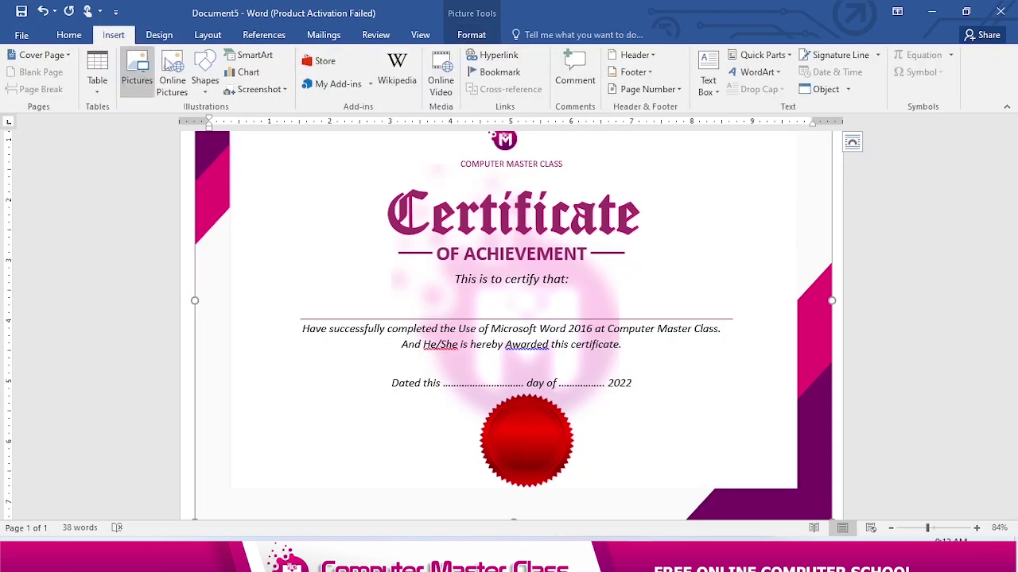
click(205, 78)
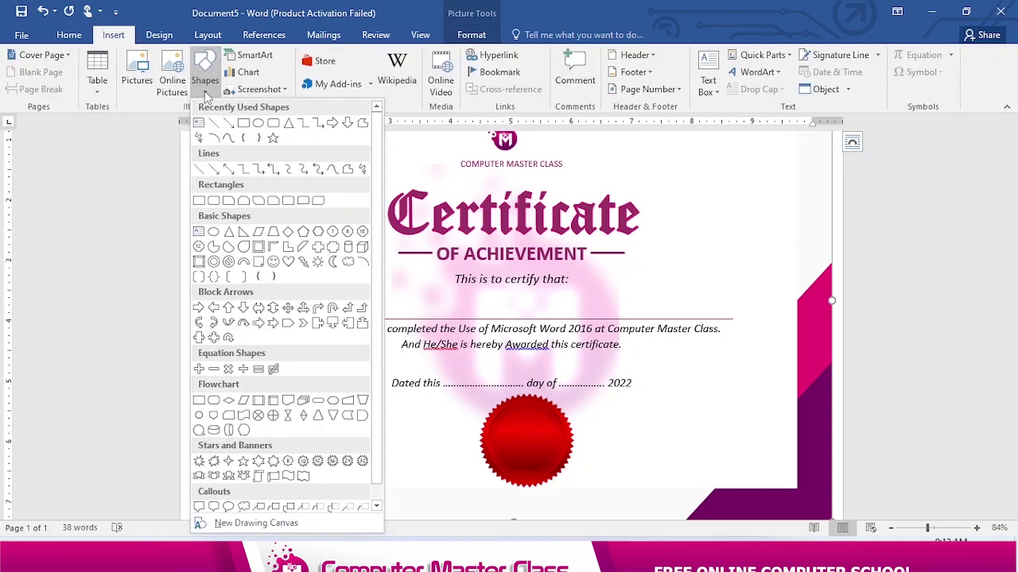
click(243, 125)
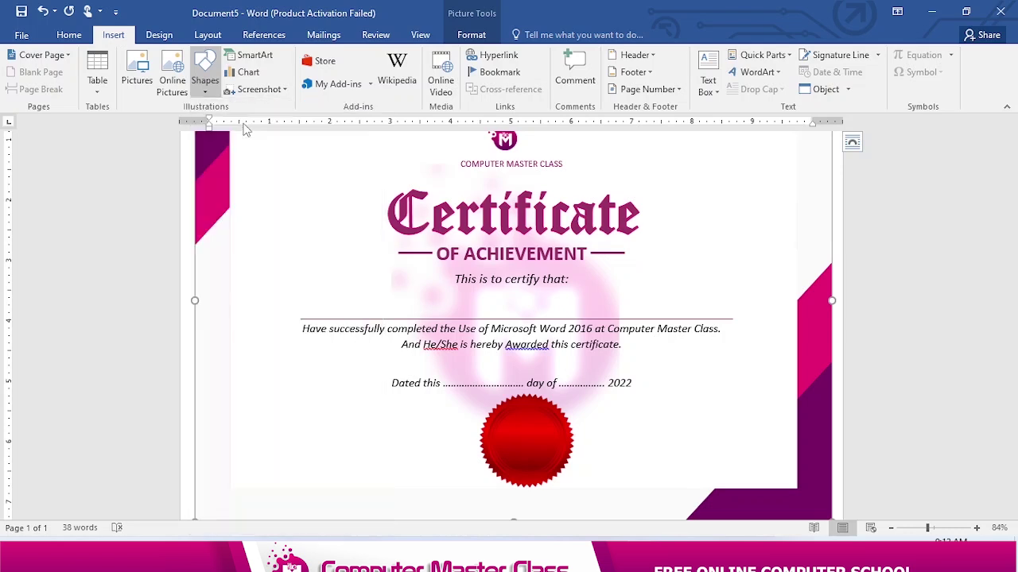
scroll(1008, 199, up, 2)
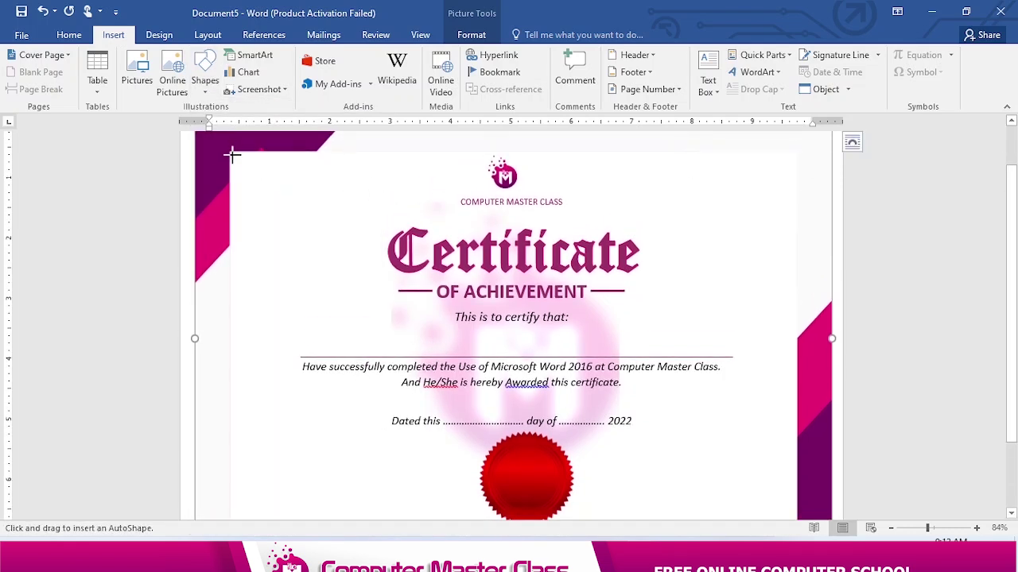
mouse_move(232, 154)
mouse_down()
mouse_move(480, 306)
mouse_move(617, 354)
mouse_move(792, 480)
mouse_up()
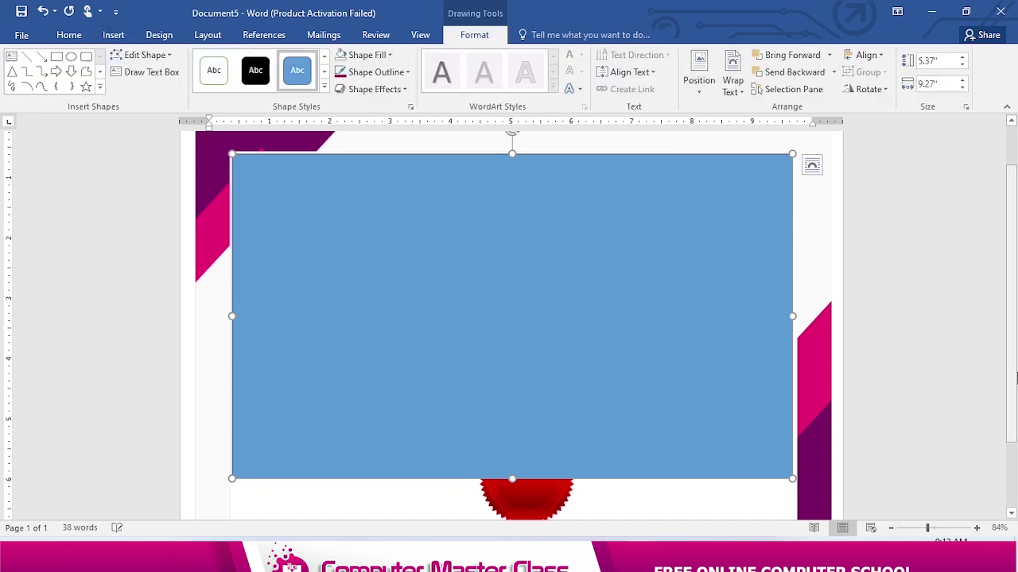
scroll(581, 406, down, 3)
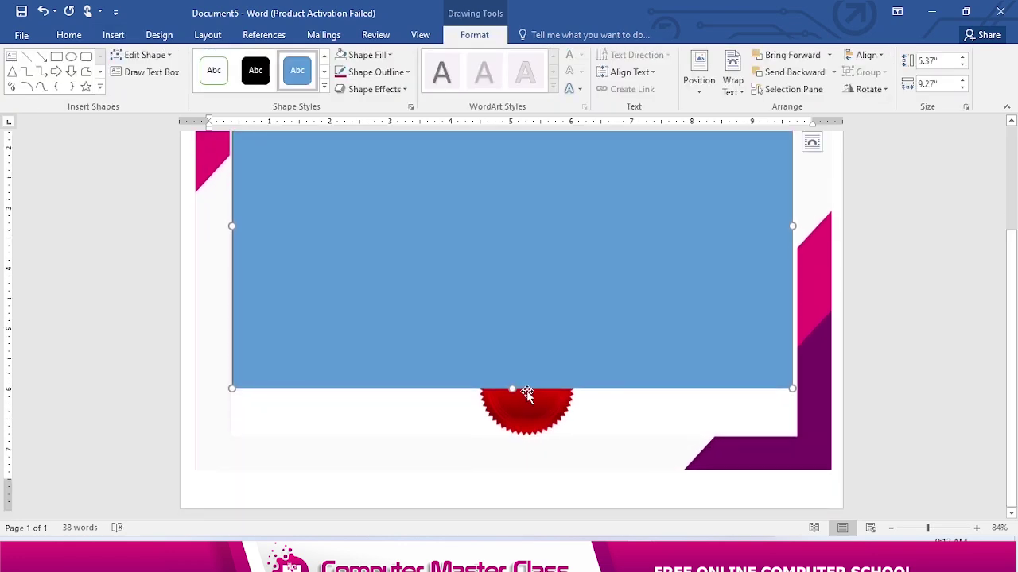
drag(513, 389, 501, 433)
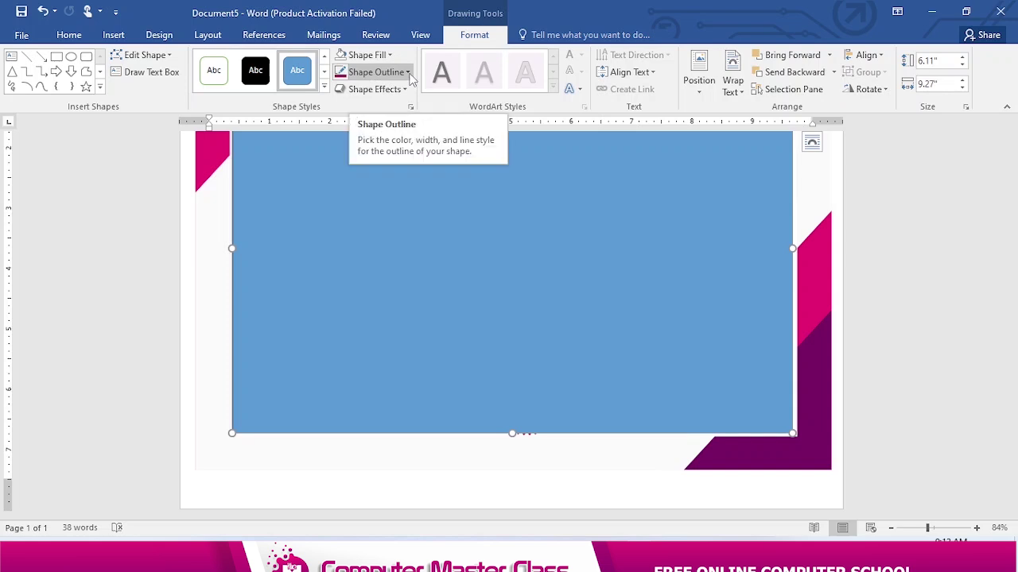
- Remove the rectangle's fill and give its outline the recently used dark purple-magenta color
click(367, 55)
click(362, 217)
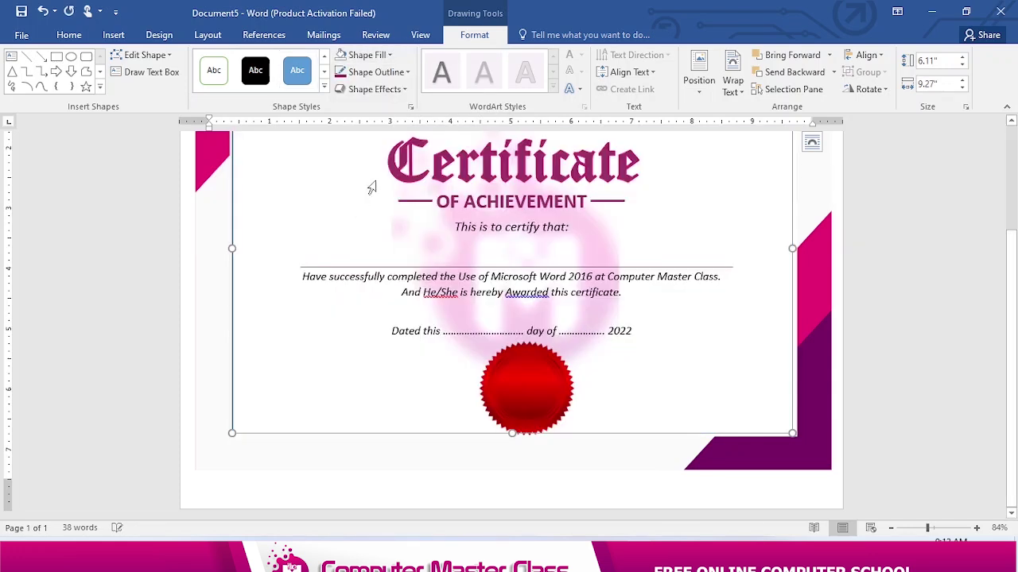
click(405, 73)
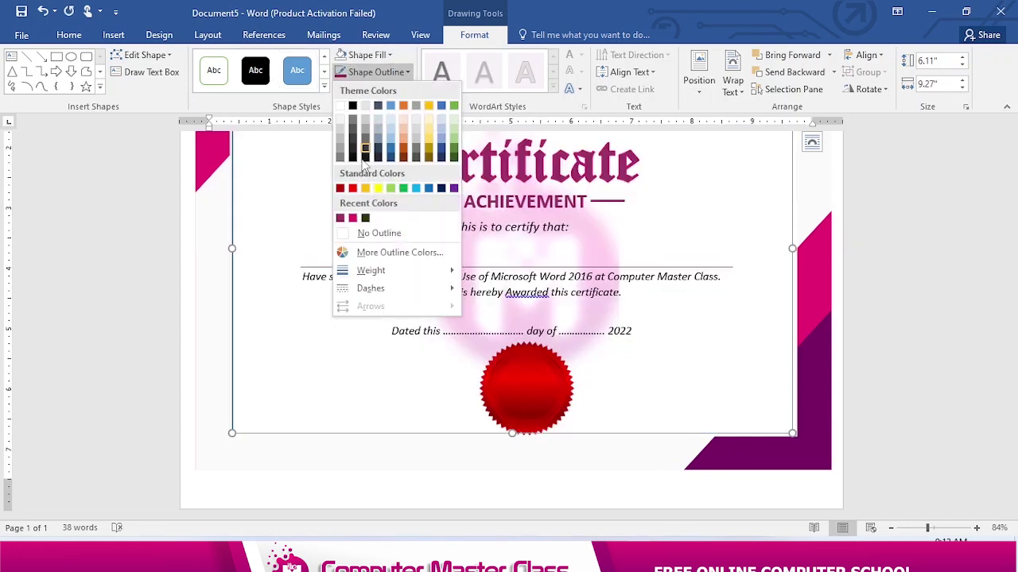
click(339, 218)
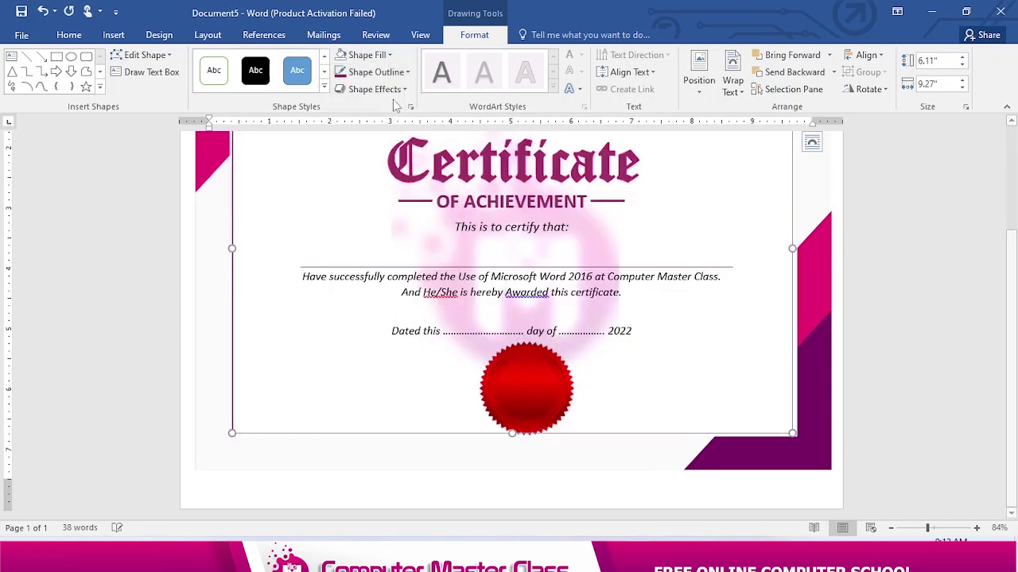
- Set the rectangle's outline weight to 2¼ pt
click(408, 73)
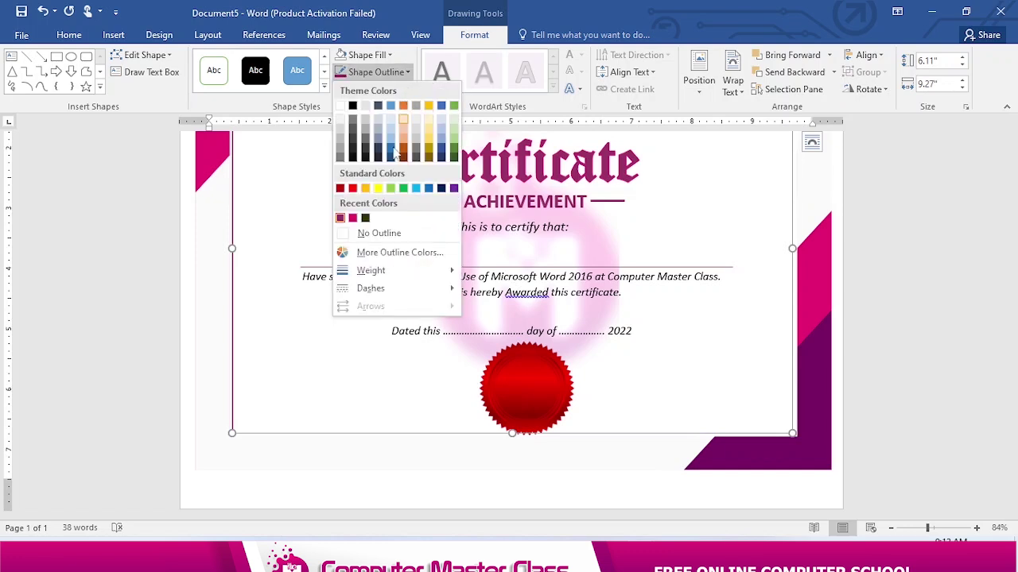
mouse_move(377, 275)
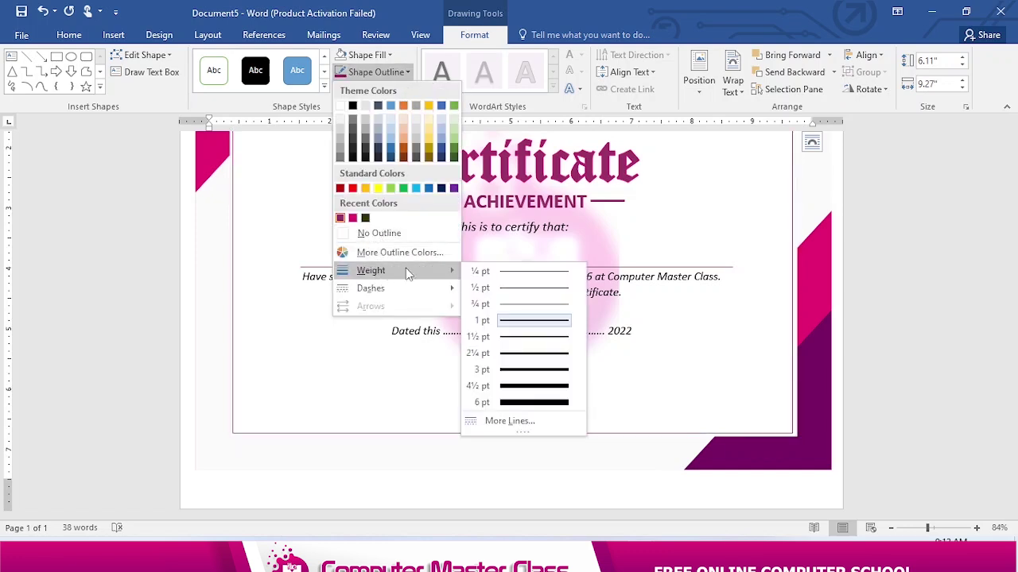
click(525, 355)
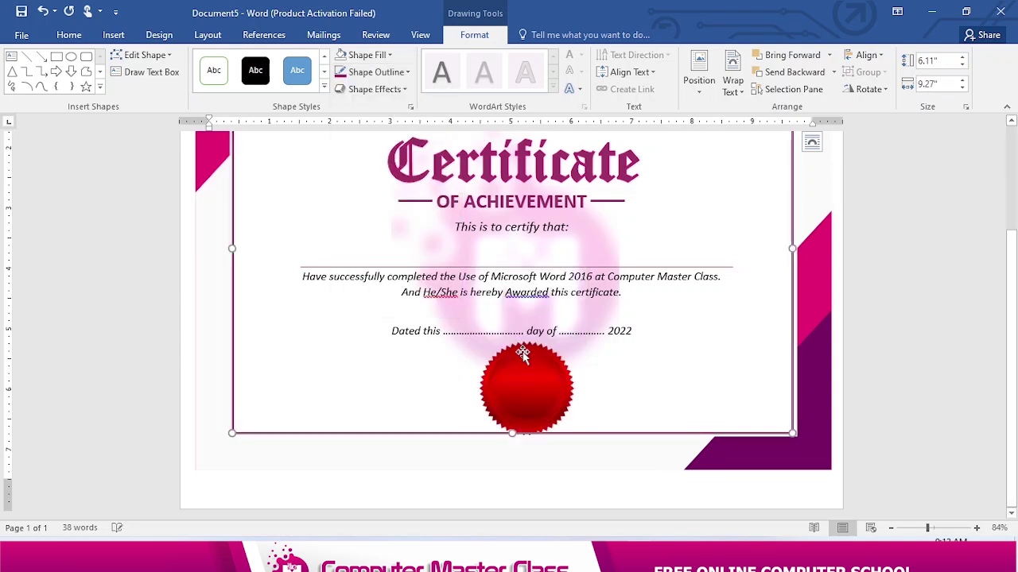
- Set the rectangle frame's outline weight to 1½ pt and check the frame around the top of the certificate
click(408, 74)
mouse_move(421, 275)
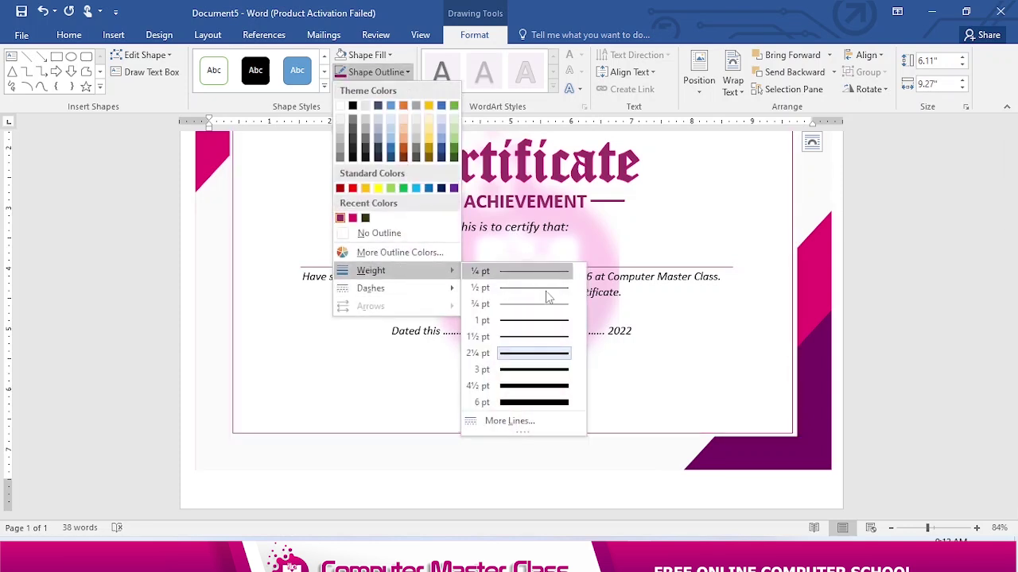
click(533, 336)
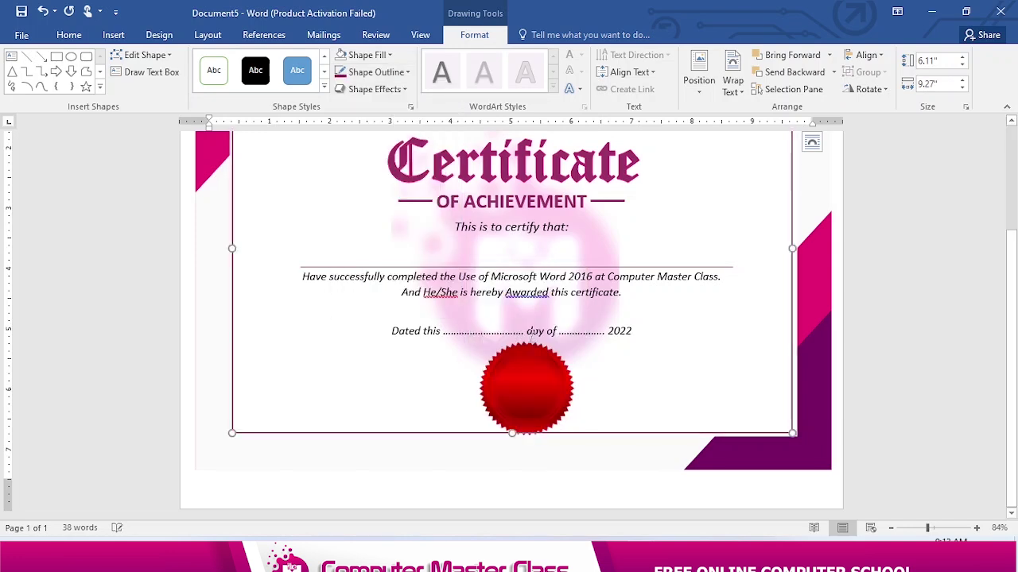
drag(1013, 338, 1014, 254)
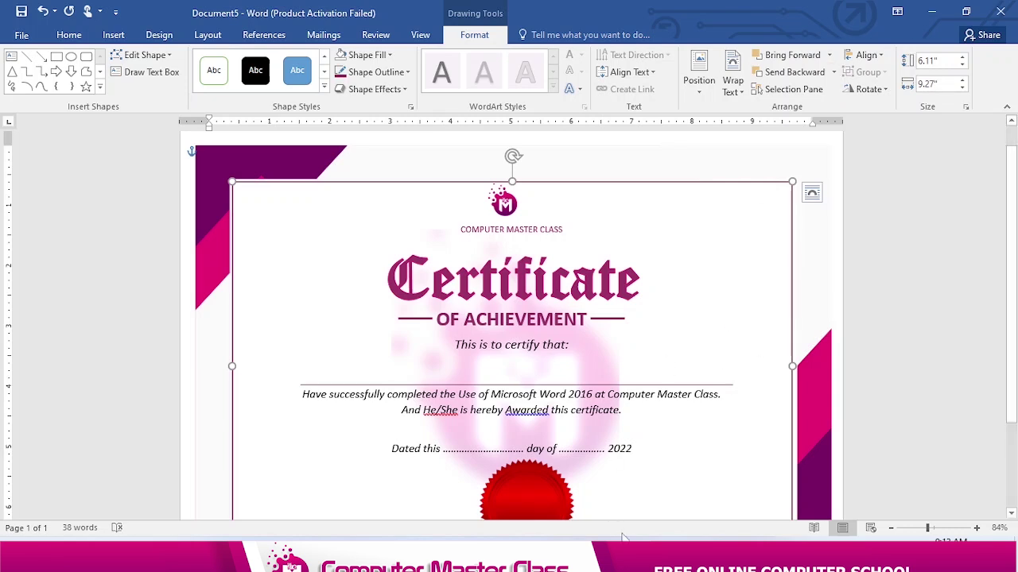
mouse_move(613, 556)
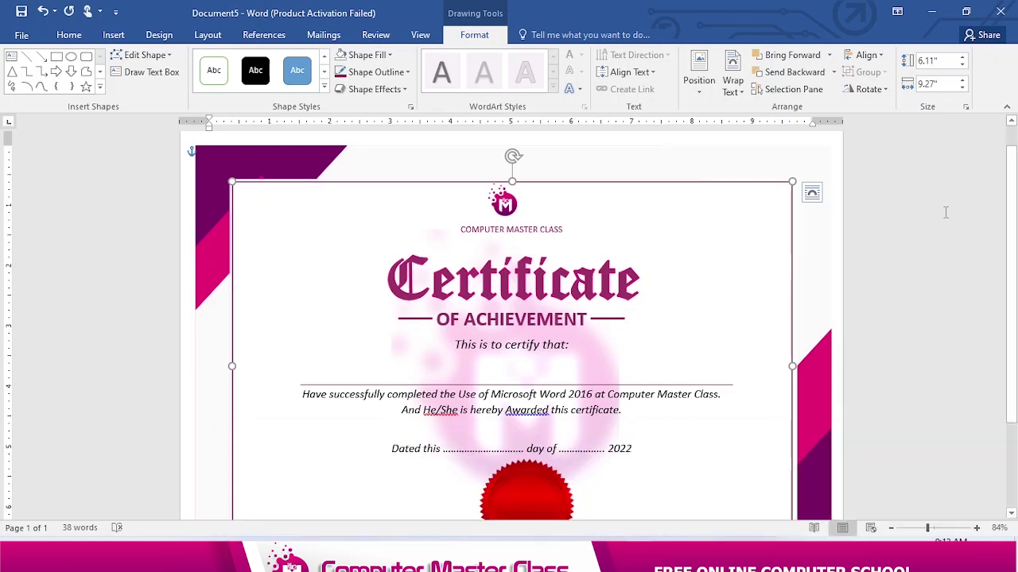